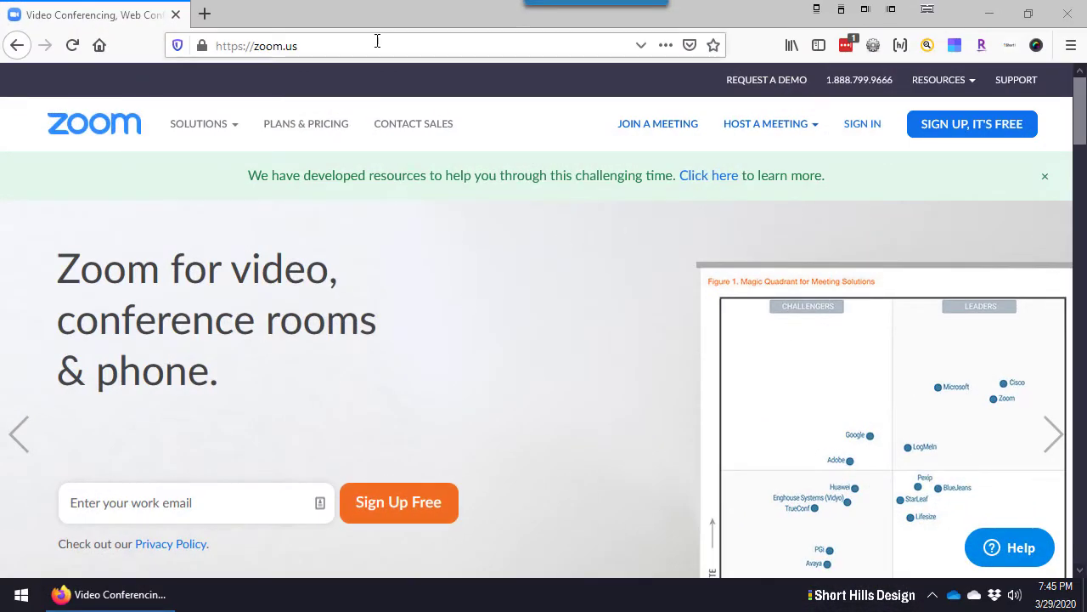
Open Plans & Pricing and scroll through the Basic, Pro, Business and Enterprise plans
{"action": "left_click", "coordinate": [376, 44]}
{"action": "left_click", "coordinate": [532, 330]}
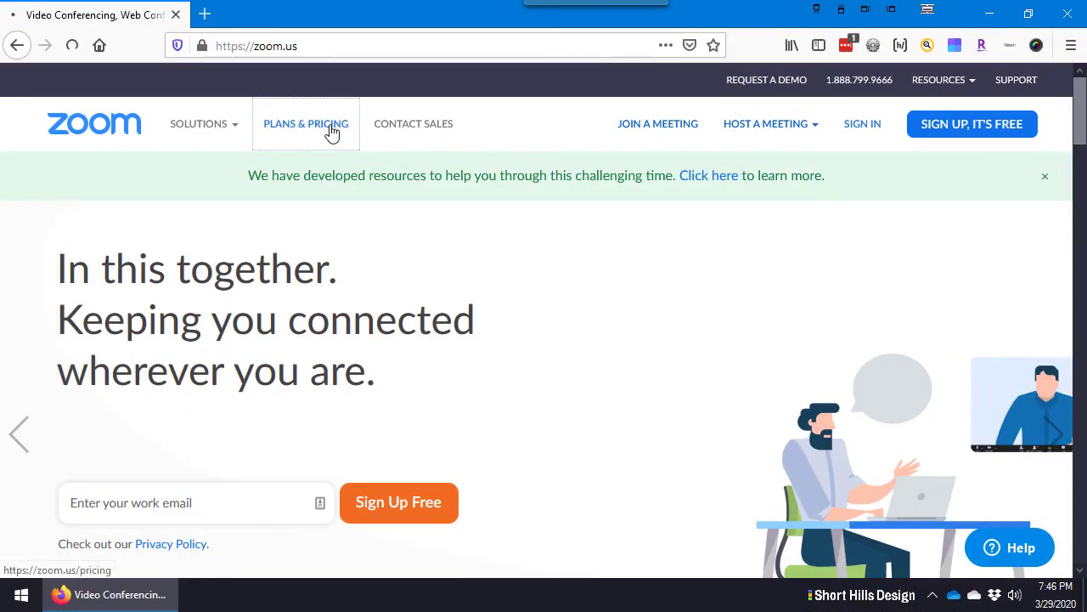
{"action": "left_click", "coordinate": [332, 127]}
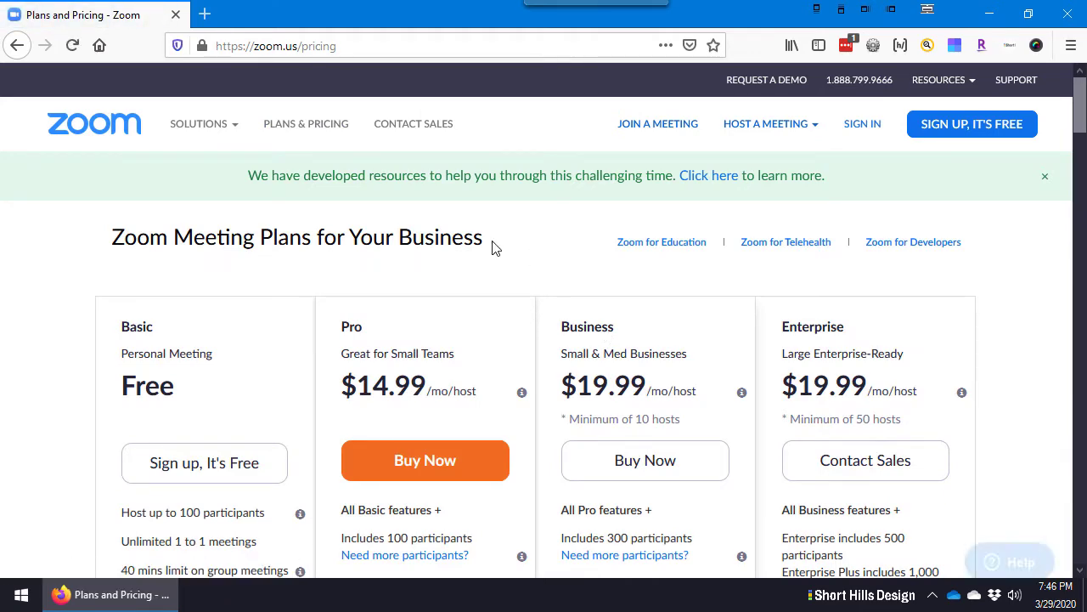
{"action": "scroll", "coordinate": [537, 293], "scroll_direction": "down", "scroll_amount": 2}
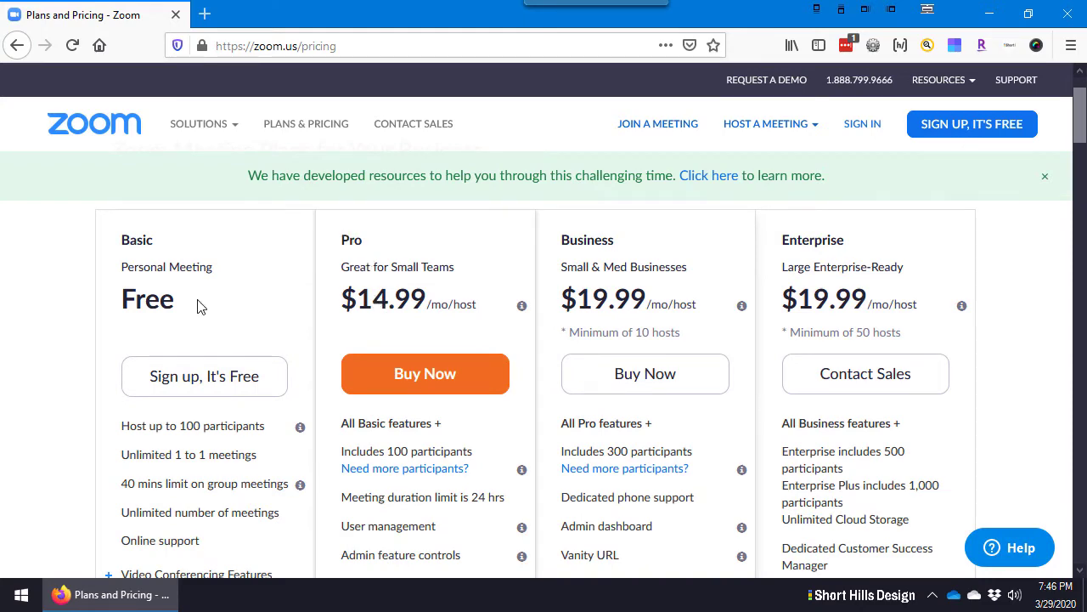
{"action": "scroll", "coordinate": [199, 306], "scroll_direction": "down", "scroll_amount": 3}
{"action": "scroll", "coordinate": [178, 255], "scroll_direction": "up", "scroll_amount": 3}
{"action": "scroll", "coordinate": [169, 374], "scroll_direction": "down", "scroll_amount": 2}
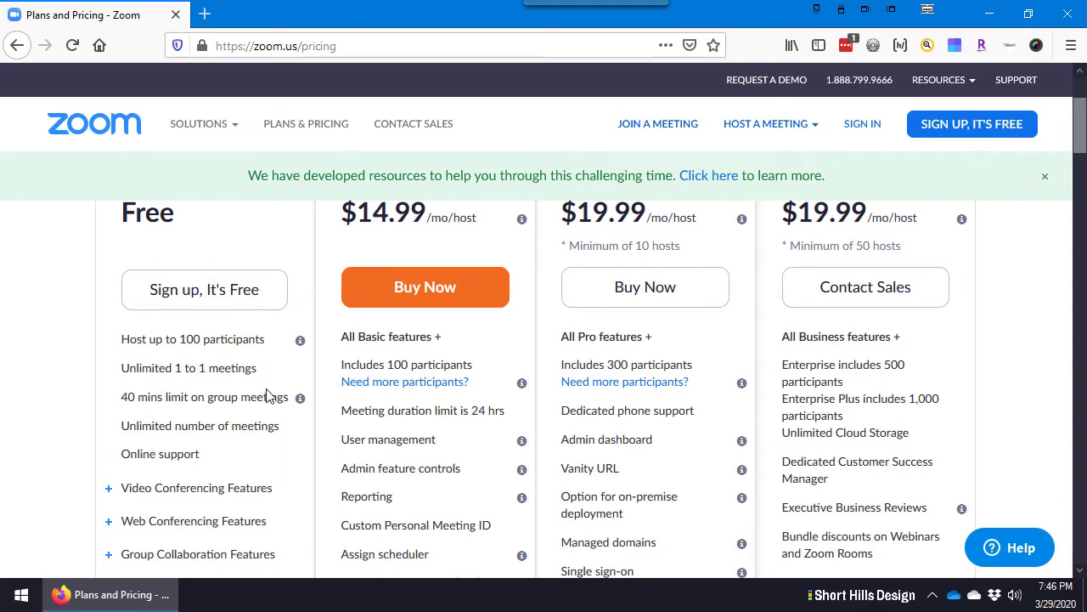
Highlight the '40 mins limit on group meetings' and 'Unlimited 1 to 1 meetings' feature lines
{"action": "left_click_drag", "start_coordinate": [121, 396], "coordinate": [268, 395]}
{"action": "left_click", "coordinate": [268, 396]}
{"action": "left_click_drag", "start_coordinate": [119, 368], "coordinate": [258, 367]}
{"action": "left_click", "coordinate": [284, 367]}
{"action": "left_click", "coordinate": [124, 367]}
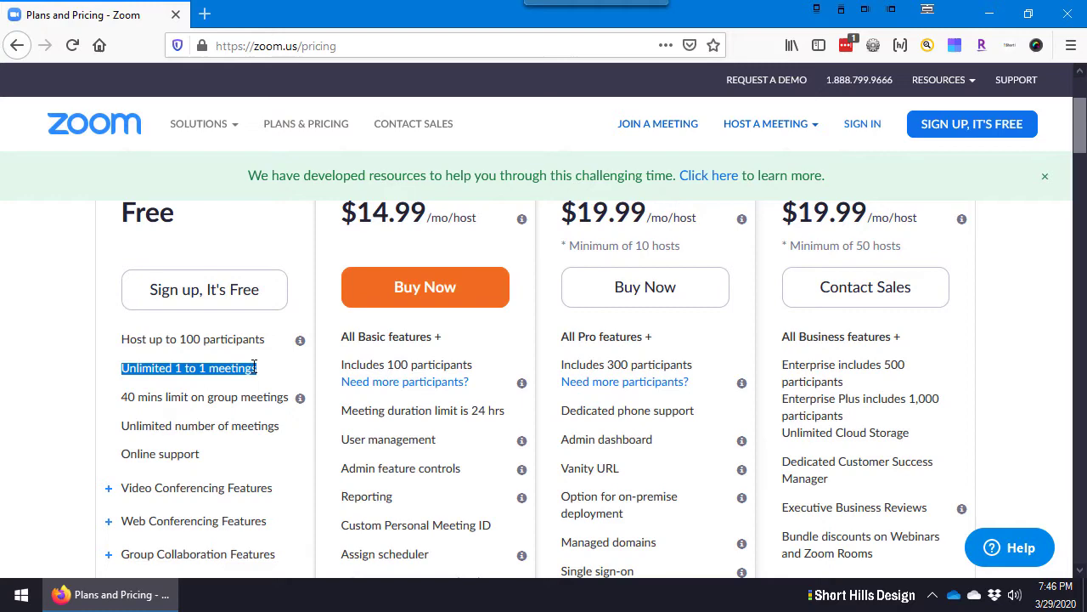
{"action": "left_click", "coordinate": [259, 399]}
{"action": "scroll", "coordinate": [210, 370], "scroll_direction": "down", "scroll_amount": 2}
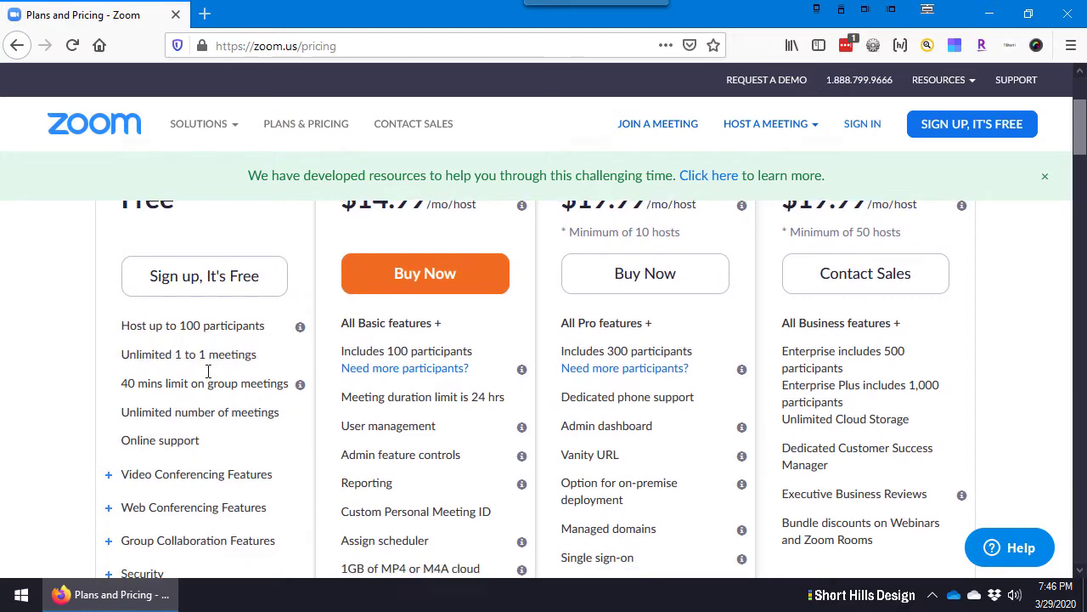
{"action": "scroll", "coordinate": [208, 370], "scroll_direction": "up", "scroll_amount": 2}
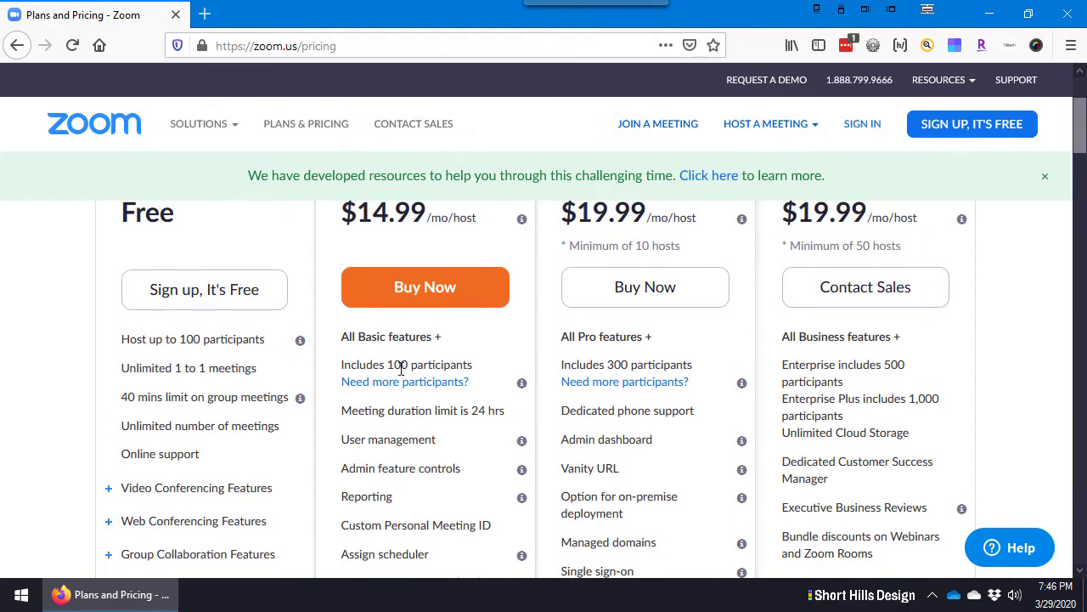
{"action": "scroll", "coordinate": [429, 258], "scroll_direction": "up", "scroll_amount": 2}
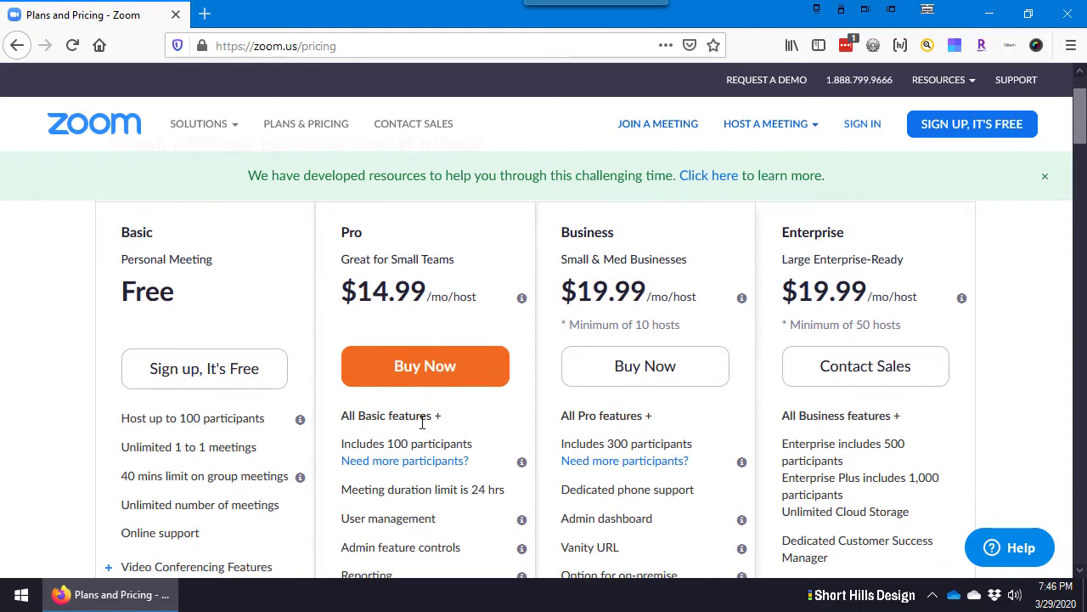
{"action": "scroll", "coordinate": [422, 422], "scroll_direction": "down", "scroll_amount": 4}
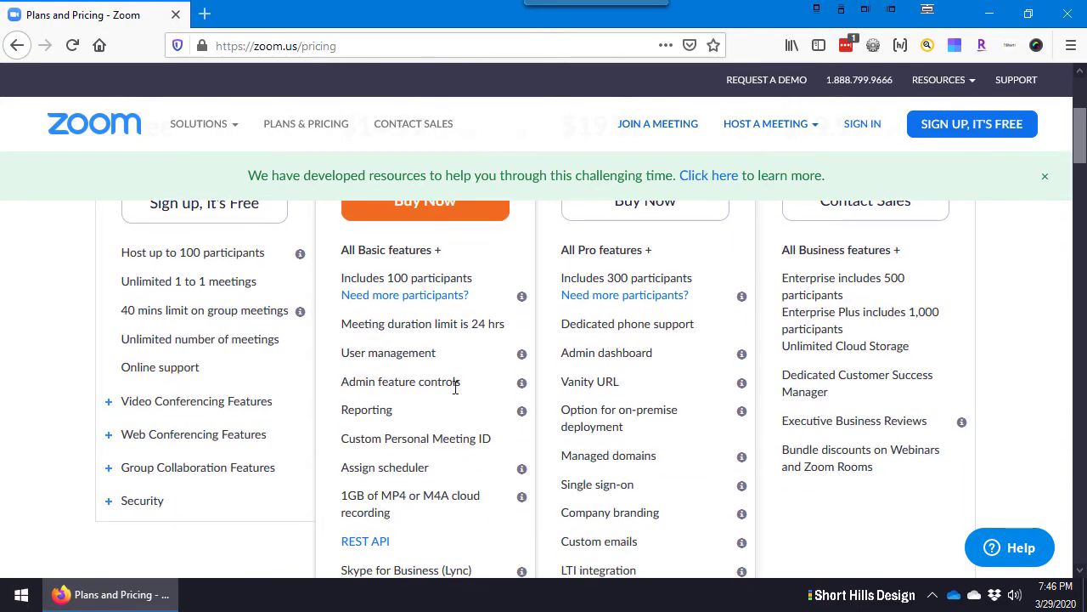
{"action": "scroll", "coordinate": [454, 391], "scroll_direction": "down", "scroll_amount": 2}
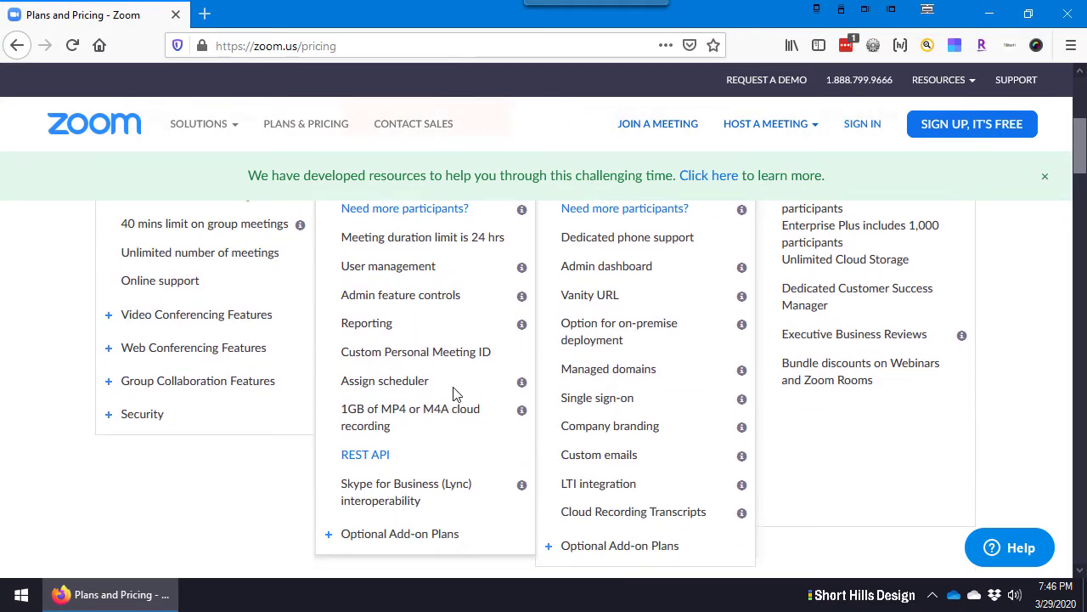
{"action": "scroll", "coordinate": [478, 386], "scroll_direction": "up", "scroll_amount": 5}
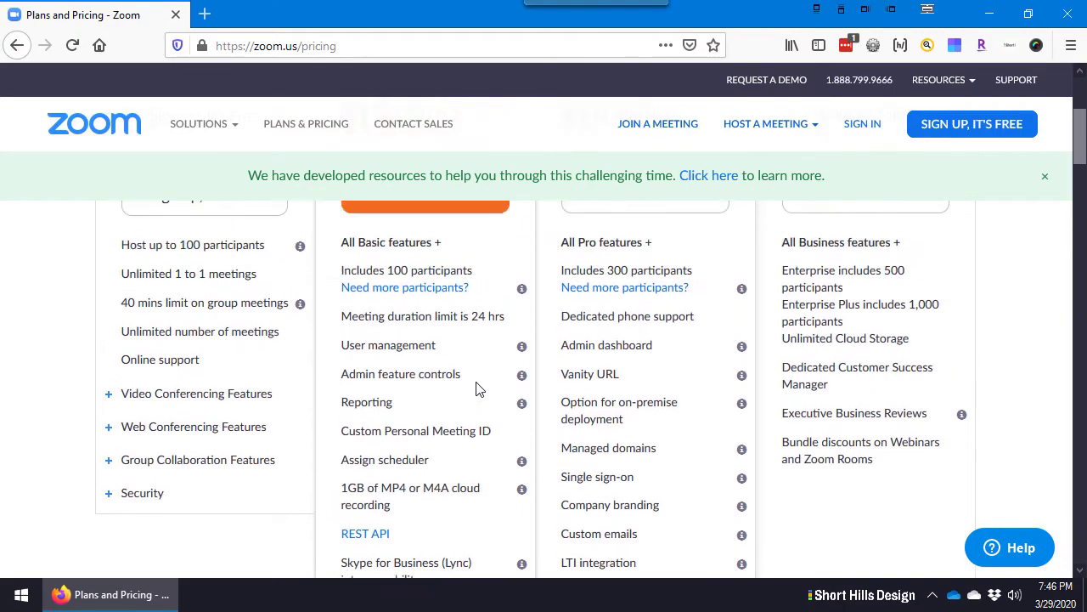
{"action": "scroll", "coordinate": [470, 240], "scroll_direction": "up", "scroll_amount": 1}
{"action": "scroll", "coordinate": [470, 240], "scroll_direction": "down", "scroll_amount": 1}
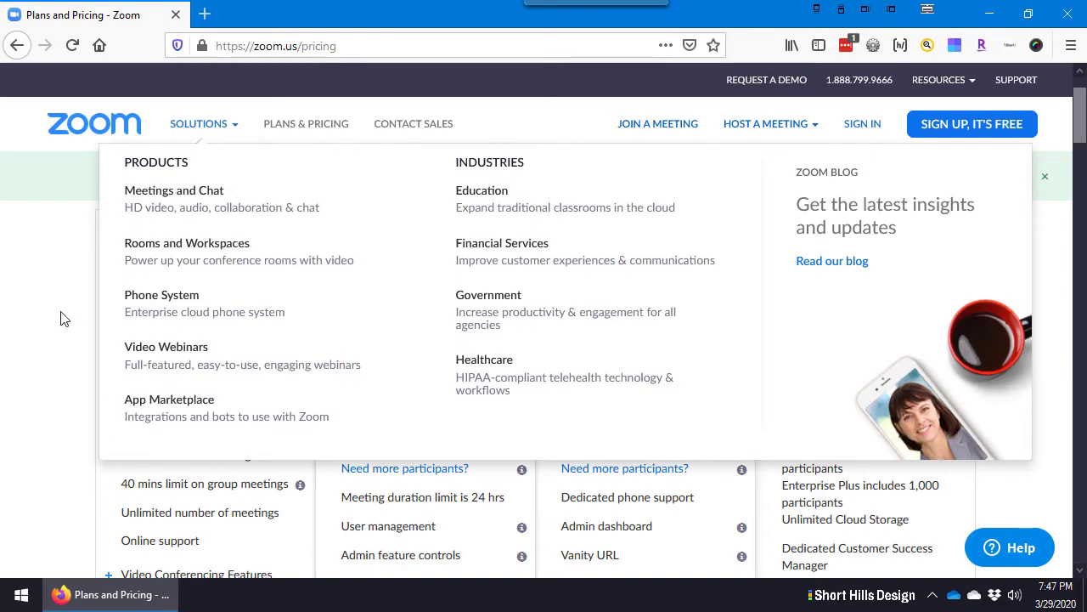
{"action": "left_click_drag", "start_coordinate": [117, 243], "coordinate": [184, 297]}
{"action": "left_click", "coordinate": [357, 240]}
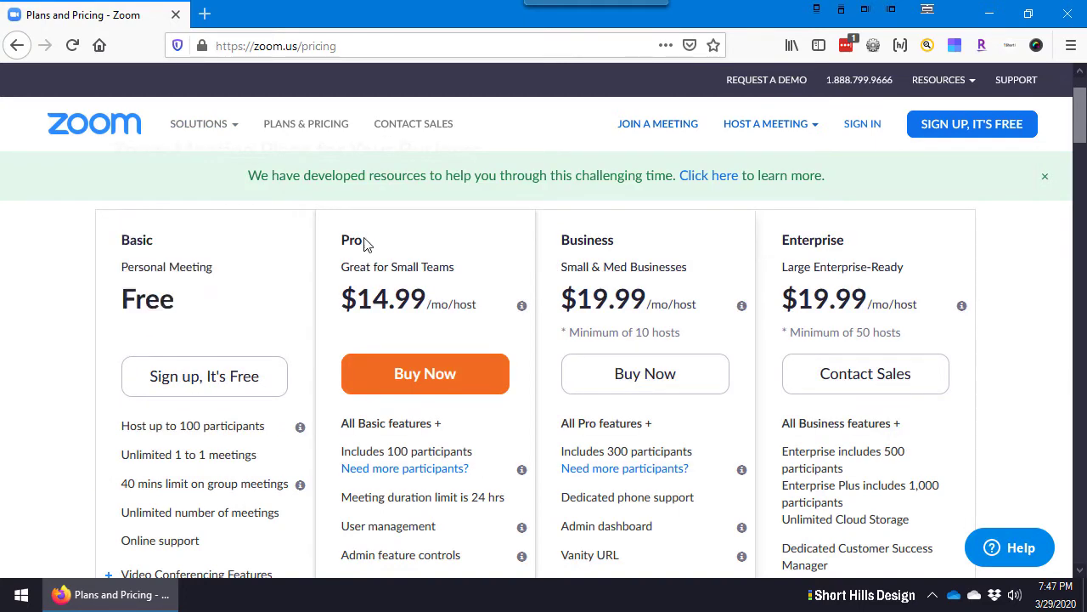
{"action": "left_click_drag", "start_coordinate": [343, 244], "coordinate": [471, 323]}
{"action": "left_click", "coordinate": [476, 321]}
{"action": "left_click_drag", "start_coordinate": [469, 304], "coordinate": [326, 298]}
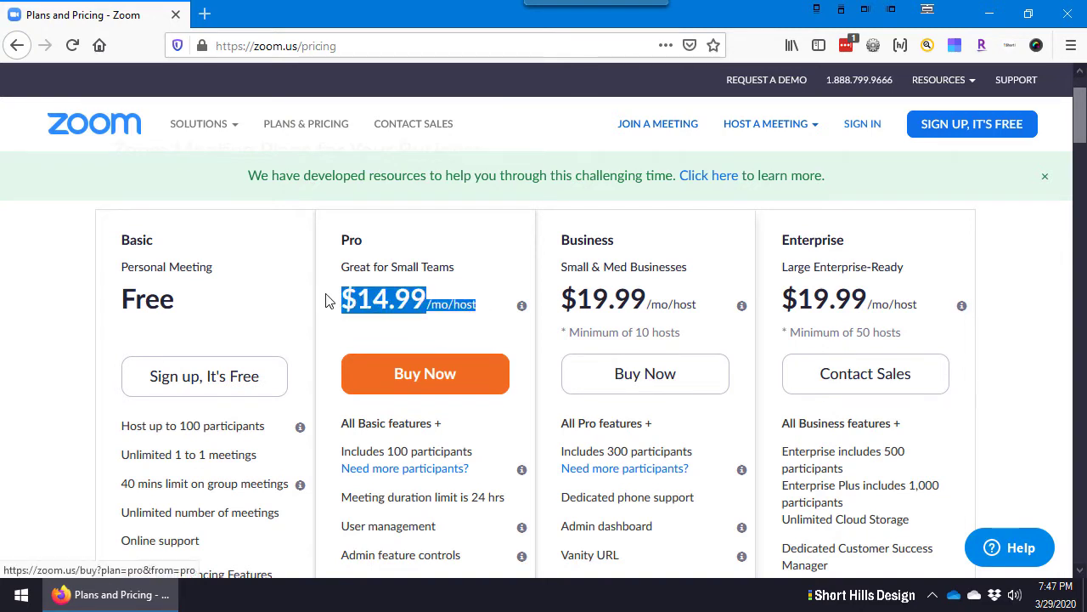
{"action": "left_click", "coordinate": [129, 301]}
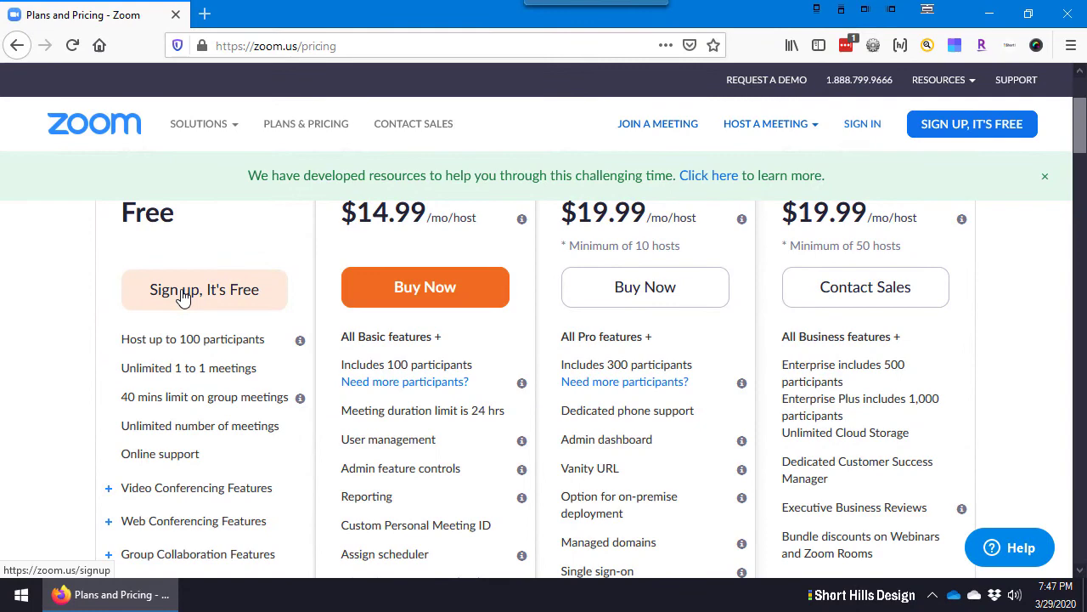
{"action": "scroll", "coordinate": [183, 293], "scroll_direction": "down", "scroll_amount": 2}
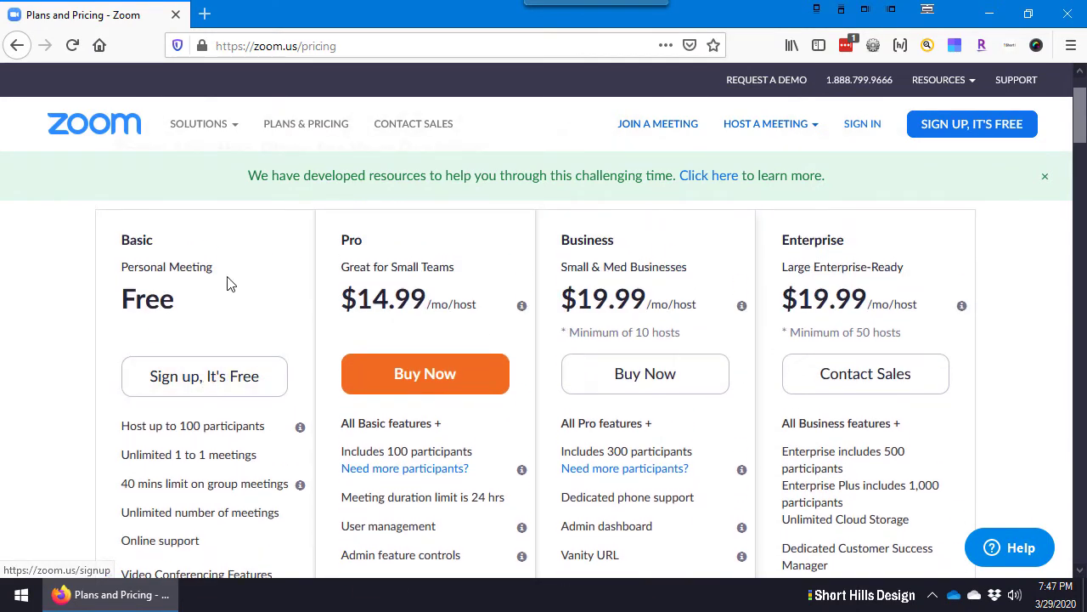
{"action": "scroll", "coordinate": [228, 285], "scroll_direction": "up", "scroll_amount": 2}
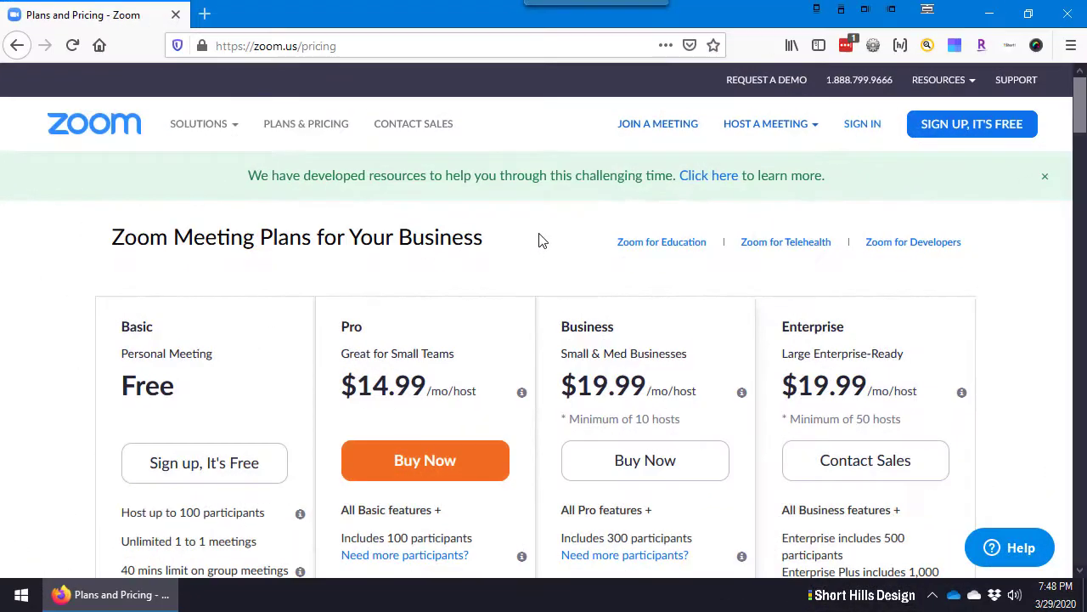
Sign in with the saved login, decline saving it, and dismiss the Important Notice banner
{"action": "left_click", "coordinate": [863, 126]}
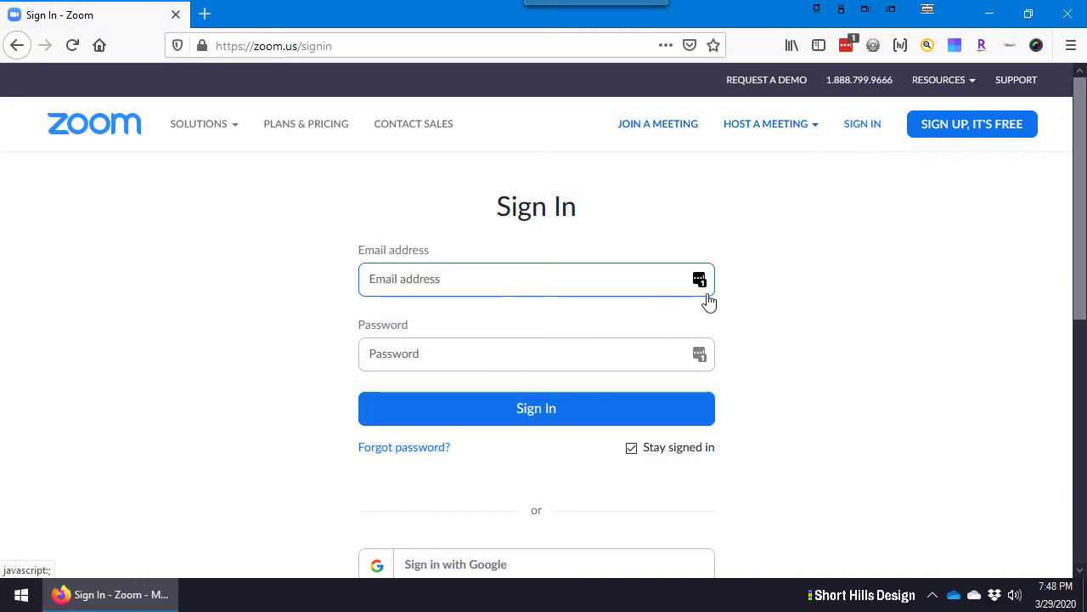
{"action": "left_click", "coordinate": [535, 281]}
{"action": "left_click", "coordinate": [529, 388]}
{"action": "left_click", "coordinate": [524, 402]}
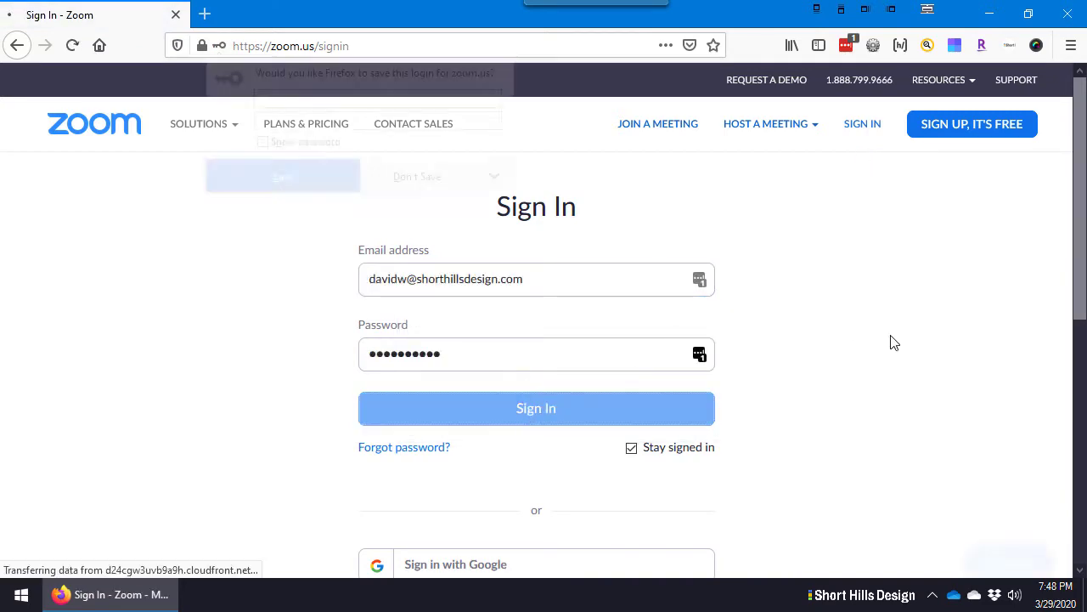
{"action": "left_click", "coordinate": [417, 180]}
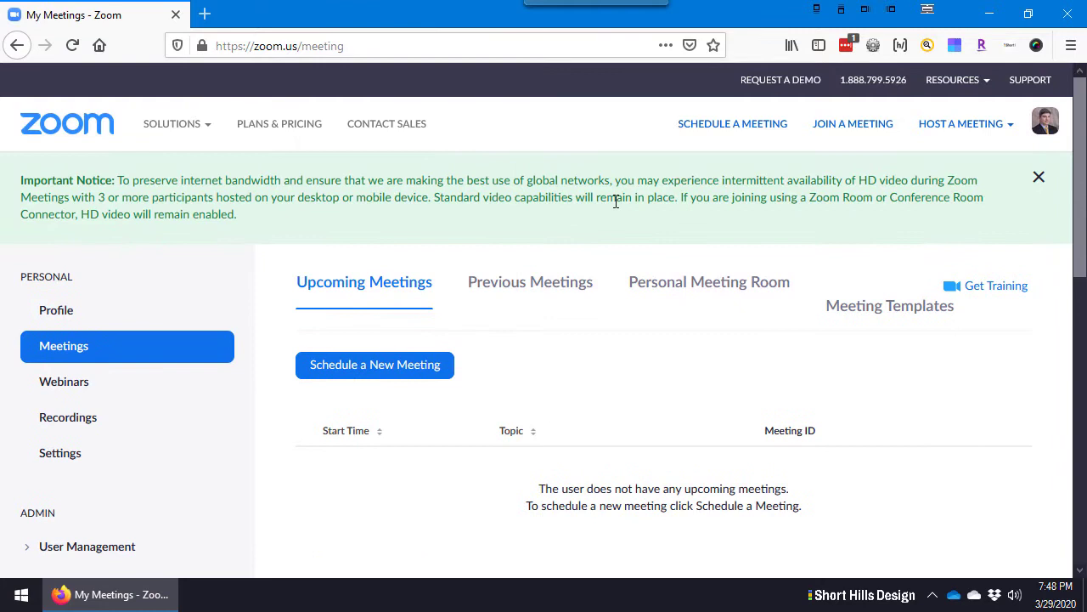
{"action": "left_click", "coordinate": [1038, 179]}
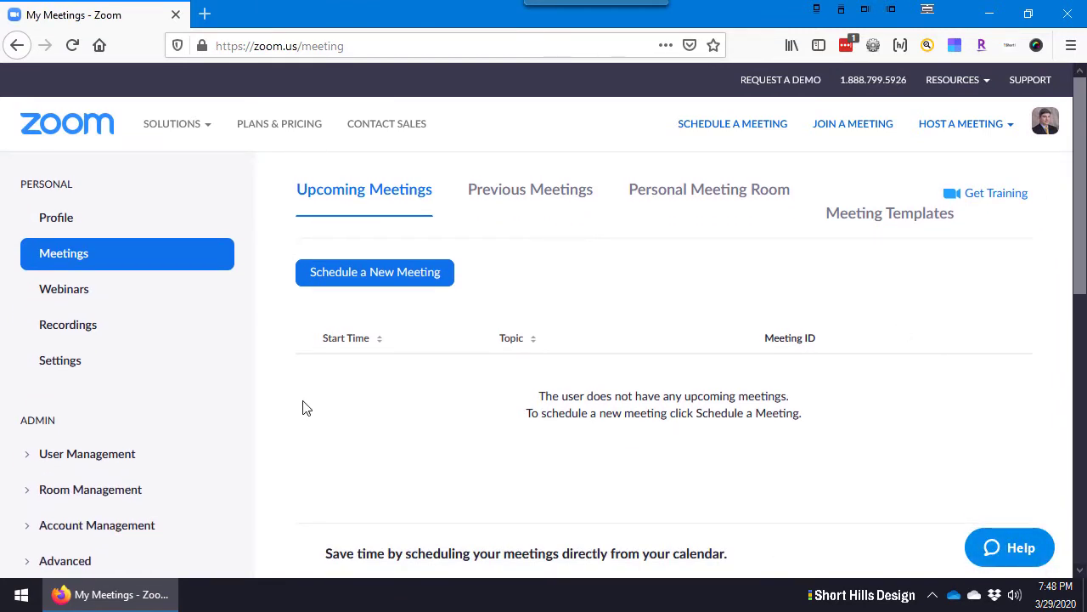
{"action": "left_click", "coordinate": [355, 284]}
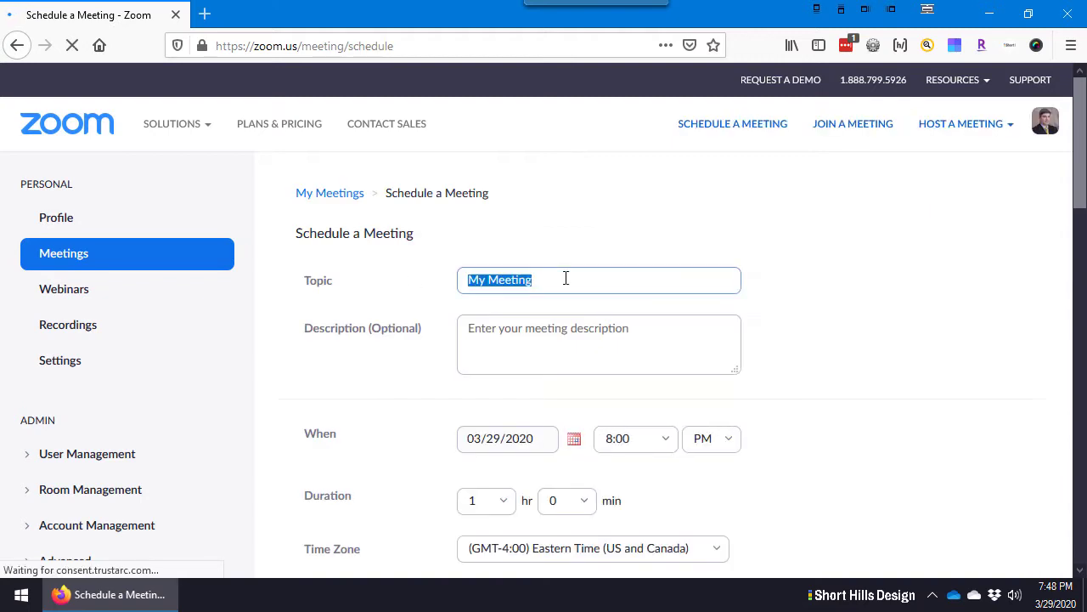
{"action": "left_click", "coordinate": [599, 282]}
{"action": "left_click", "coordinate": [593, 333]}
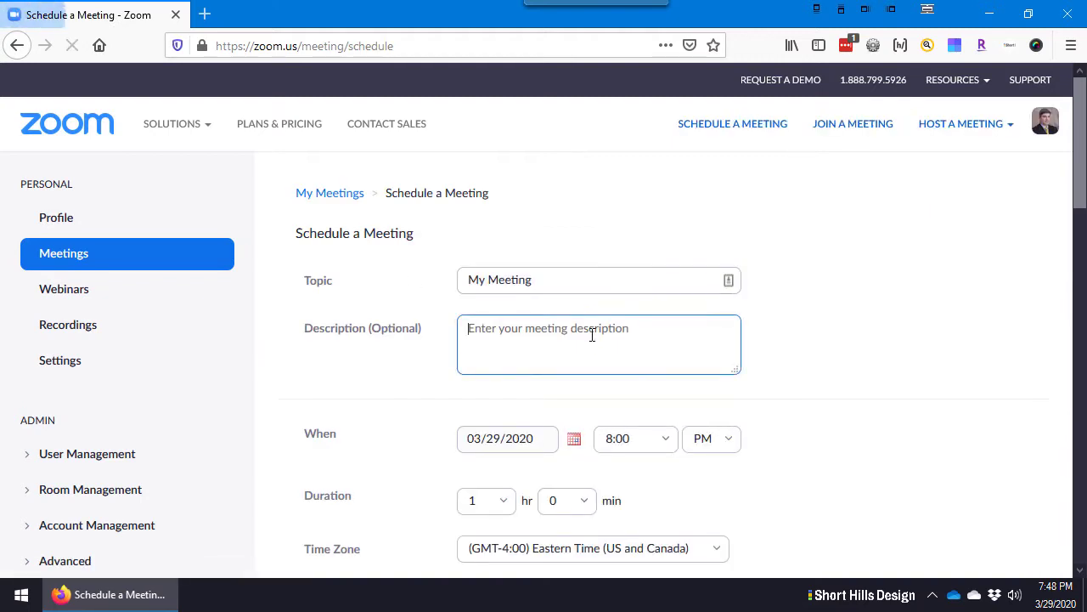
{"action": "type", "text": "metting w"}
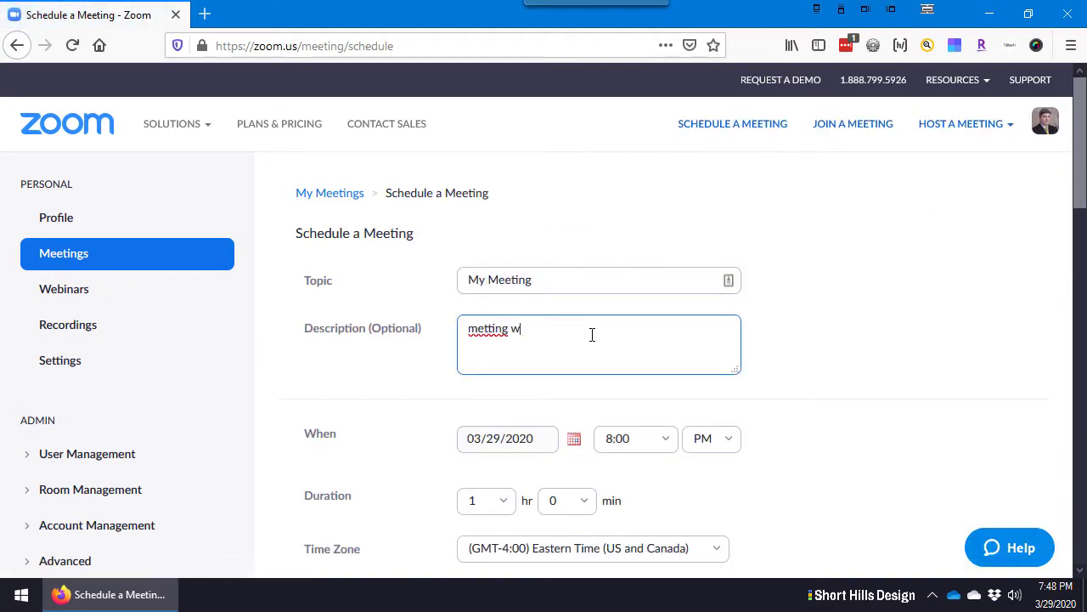
{"action": "key", "text": "BackSpace"}
{"action": "key", "text": "BackSpace"}
{"action": "key", "text": "BackSpace"}
{"action": "key", "text": "BackSpace"}
{"action": "key", "text": "BackSpace"}
{"action": "key", "text": "BackSpace"}
{"action": "type", "text": "ng with"}
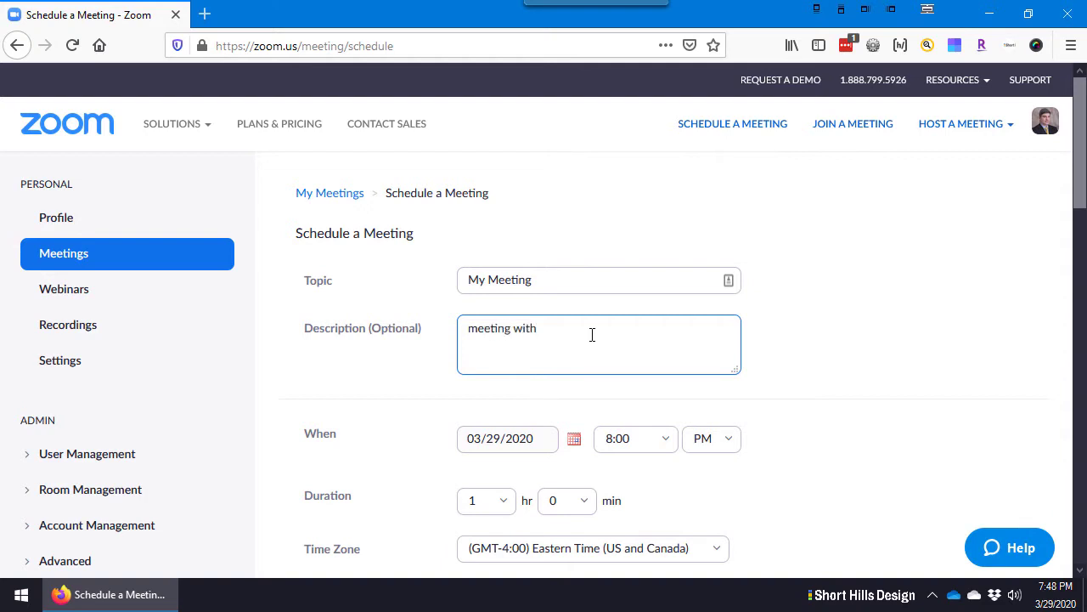
{"action": "left_click", "coordinate": [845, 272]}
{"action": "scroll", "coordinate": [847, 277], "scroll_direction": "down", "scroll_amount": 2}
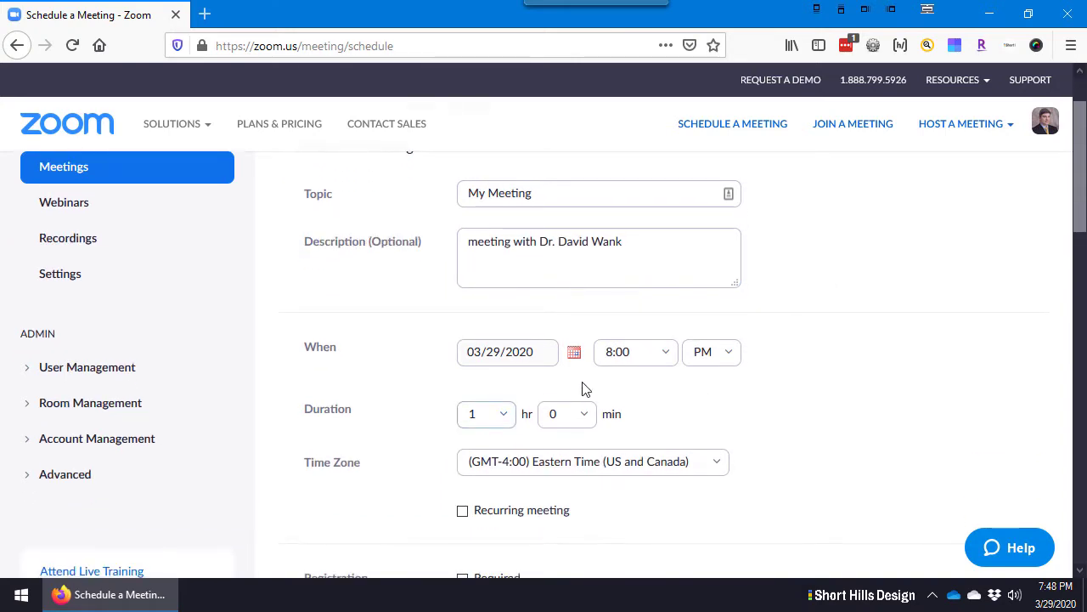
{"action": "left_click", "coordinate": [500, 422]}
{"action": "left_click", "coordinate": [584, 415]}
{"action": "left_click", "coordinate": [488, 413]}
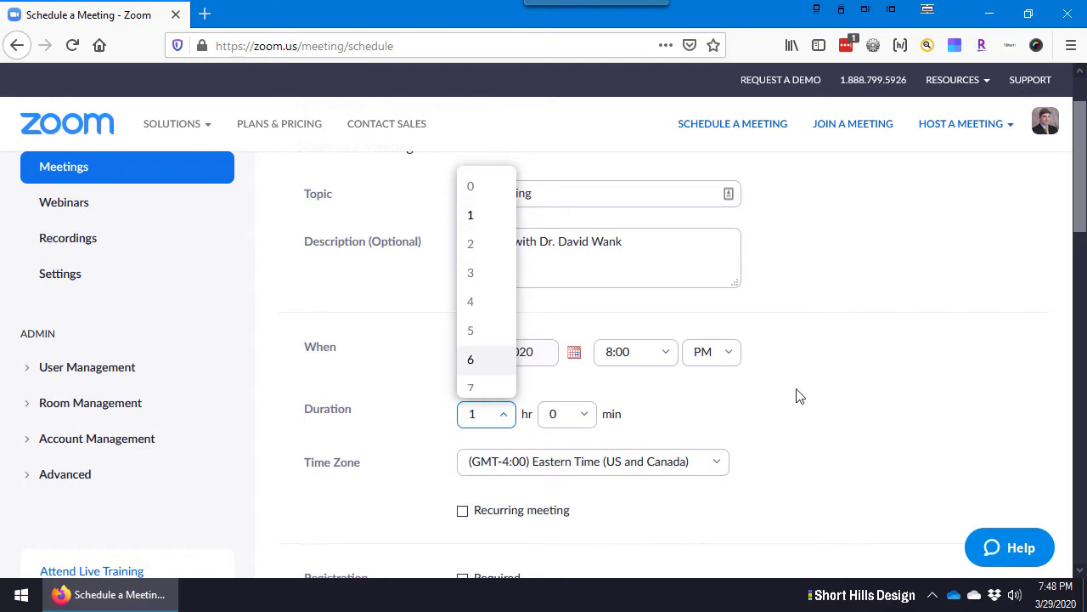
{"action": "left_click", "coordinate": [818, 395]}
{"action": "scroll", "coordinate": [798, 389], "scroll_direction": "down", "scroll_amount": 1}
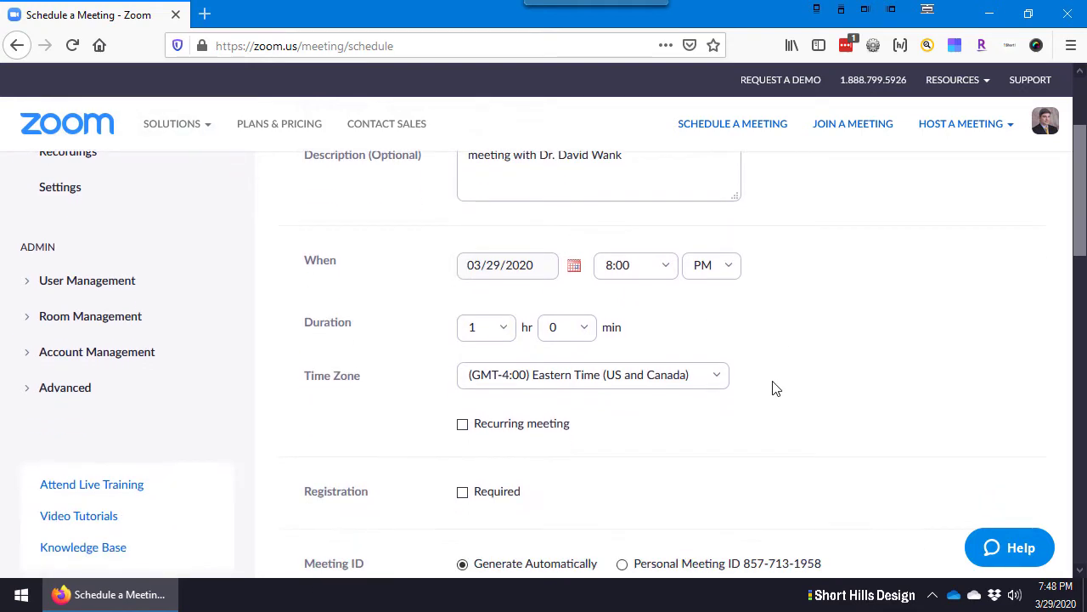
{"action": "left_click", "coordinate": [495, 327]}
{"action": "left_click", "coordinate": [756, 336]}
{"action": "scroll", "coordinate": [757, 336], "scroll_direction": "down", "scroll_amount": 1}
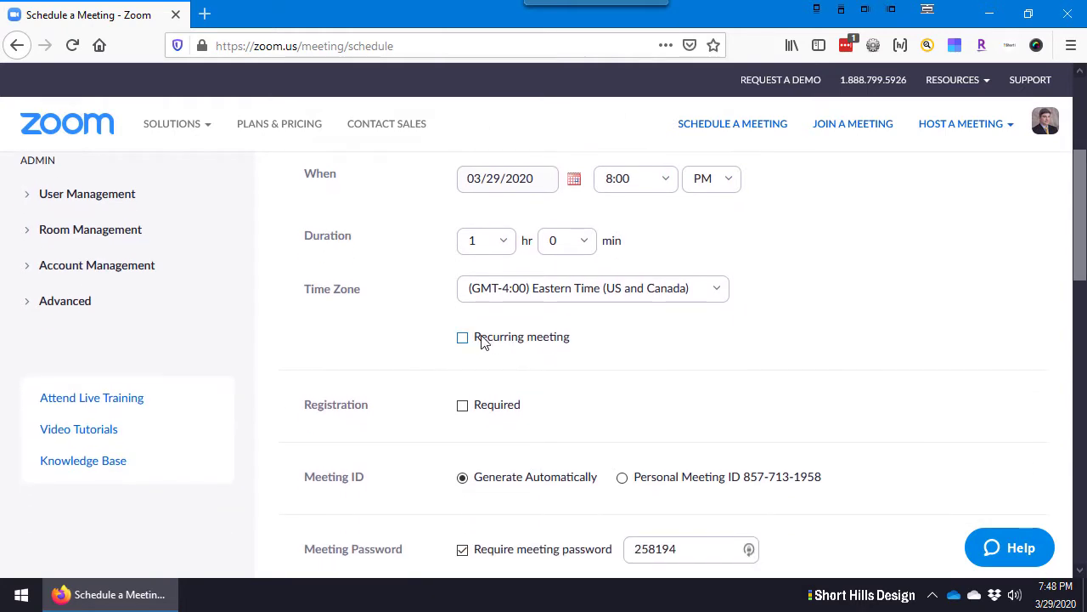
{"action": "scroll", "coordinate": [685, 340], "scroll_direction": "down", "scroll_amount": 1}
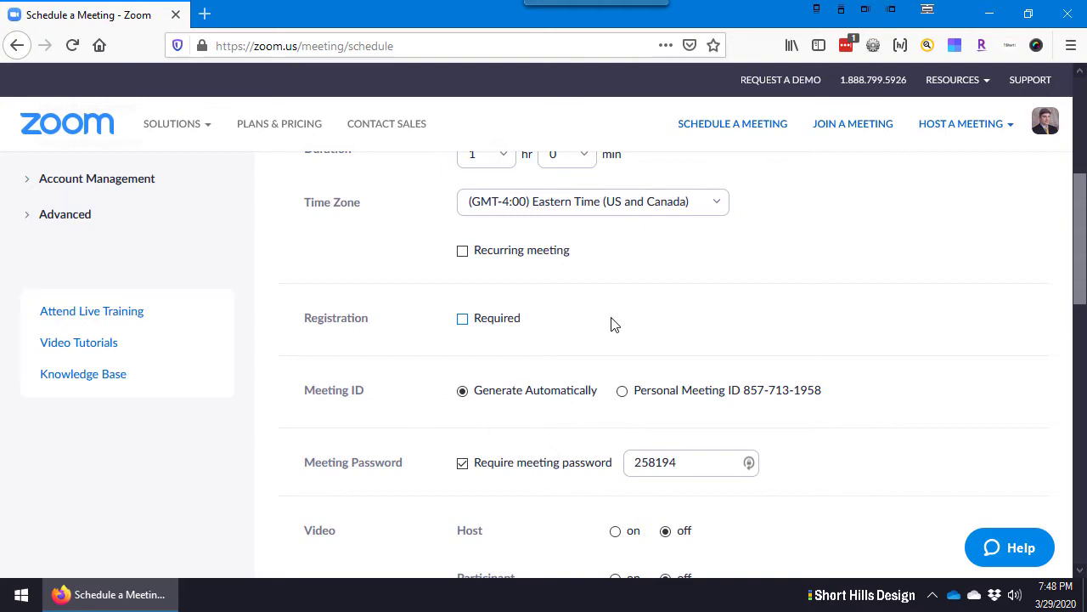
{"action": "scroll", "coordinate": [615, 326], "scroll_direction": "down", "scroll_amount": 1}
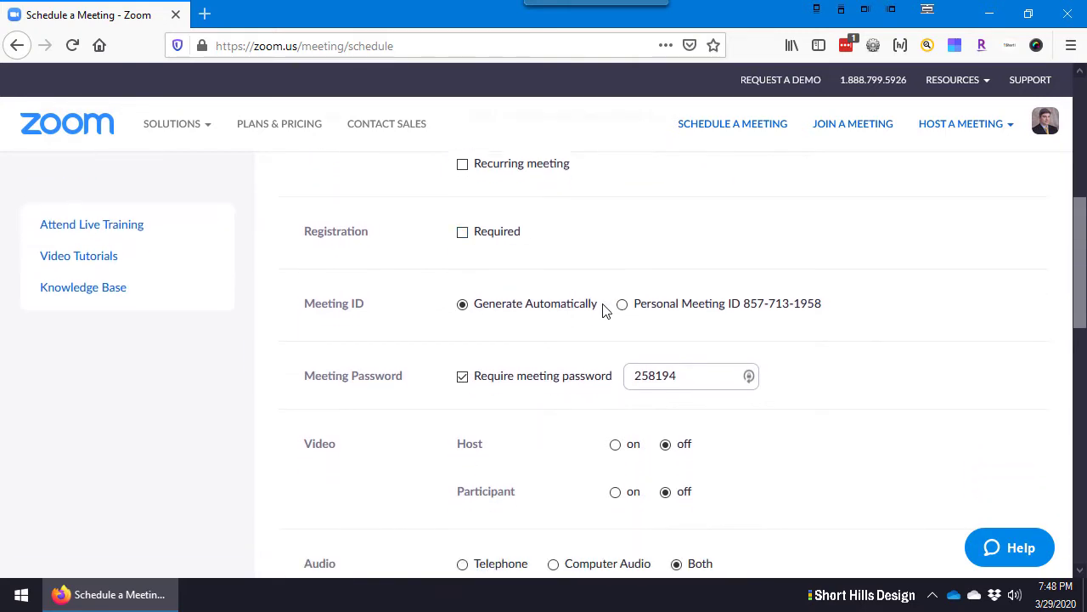
Highlight the meeting ID and password text, briefly toggling the password requirement off and on
{"action": "left_click_drag", "start_coordinate": [602, 306], "coordinate": [461, 303]}
{"action": "left_click", "coordinate": [590, 300]}
{"action": "left_click_drag", "start_coordinate": [637, 306], "coordinate": [835, 311]}
{"action": "left_click", "coordinate": [832, 311]}
{"action": "scroll", "coordinate": [833, 311], "scroll_direction": "down", "scroll_amount": 1}
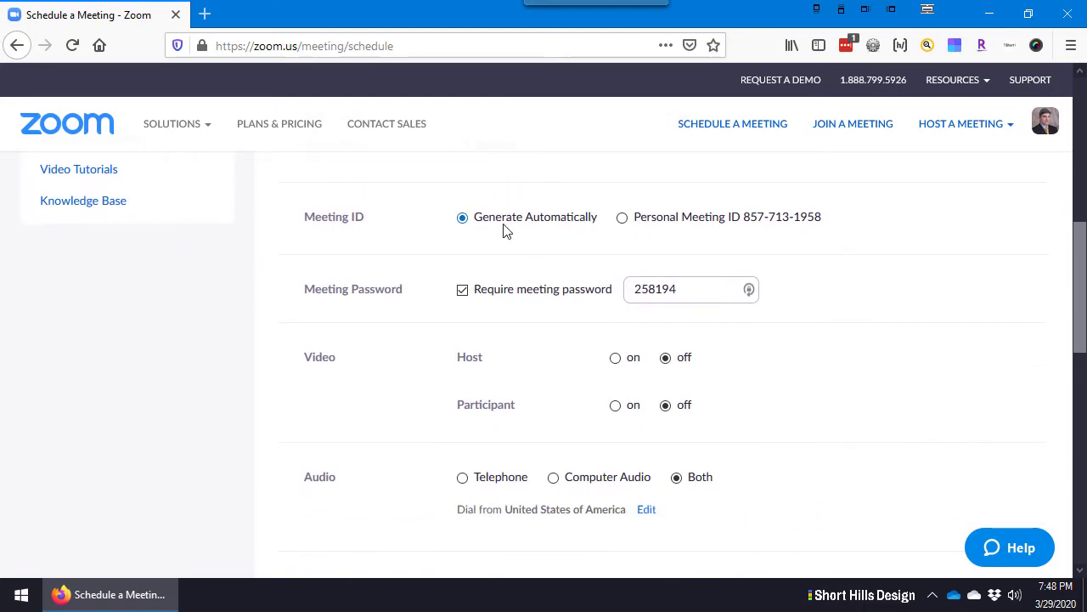
{"action": "left_click", "coordinate": [495, 289]}
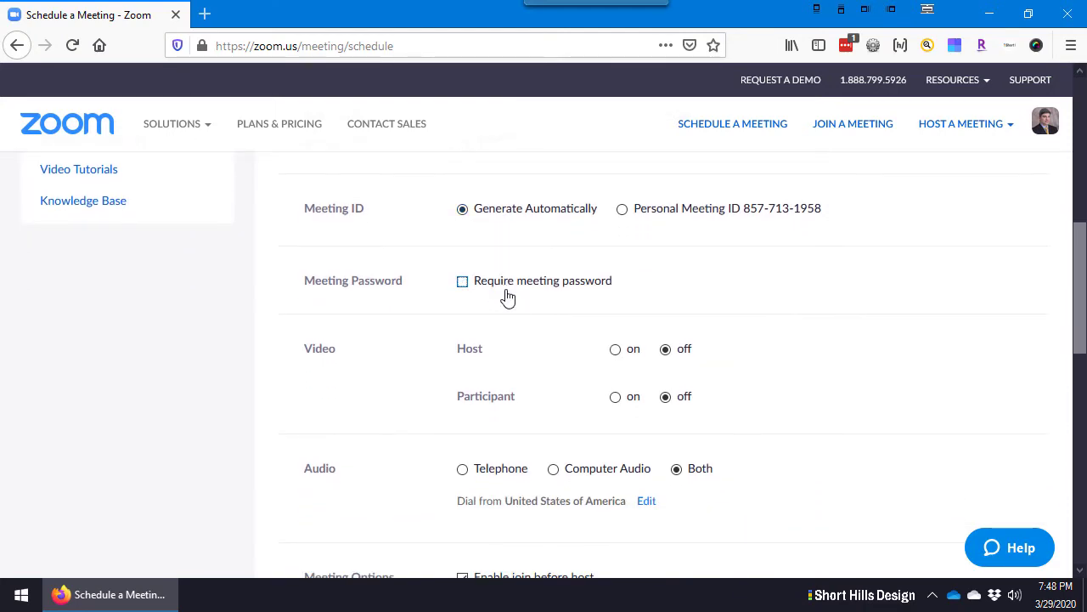
{"action": "left_click", "coordinate": [570, 293]}
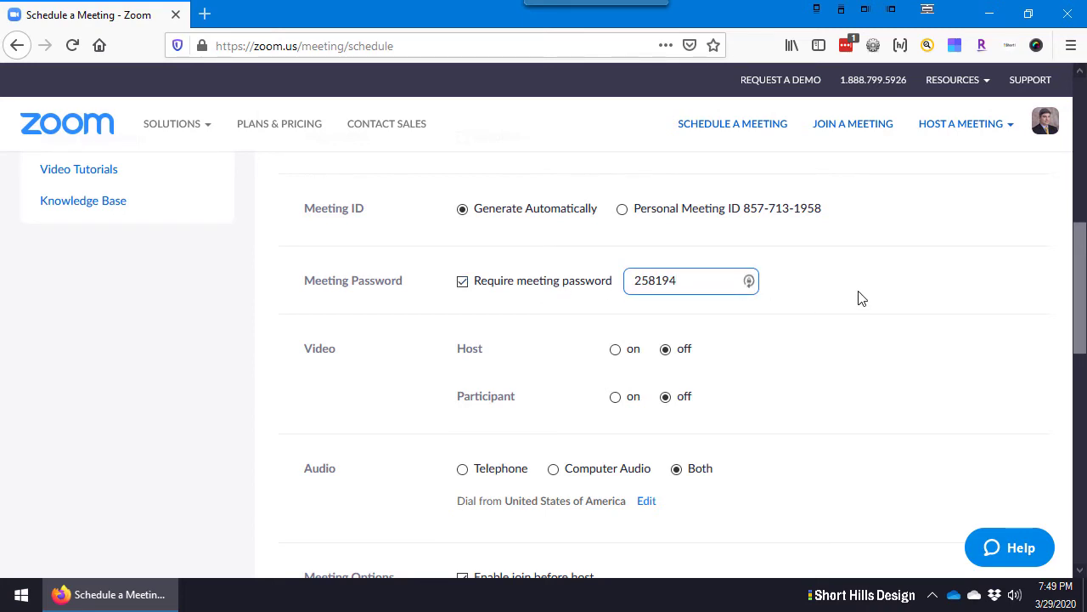
{"action": "left_click_drag", "start_coordinate": [709, 280], "coordinate": [622, 279]}
{"action": "left_click", "coordinate": [846, 281]}
Uncheck Require meeting password and leave host and participant video off
{"action": "scroll", "coordinate": [846, 281], "scroll_direction": "down", "scroll_amount": 1}
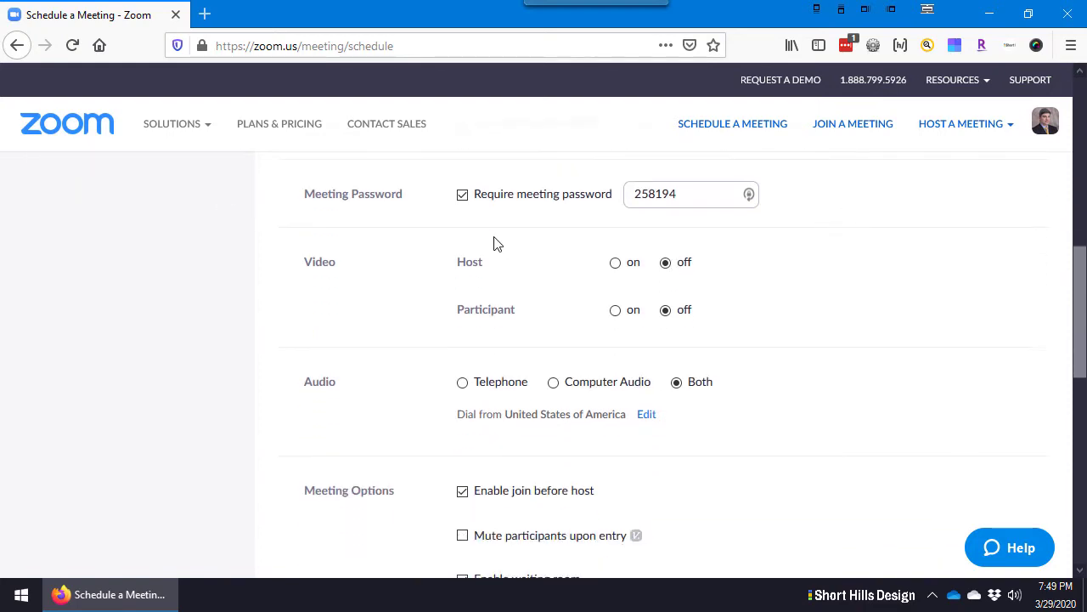
{"action": "left_click", "coordinate": [462, 195]}
{"action": "left_click", "coordinate": [665, 262]}
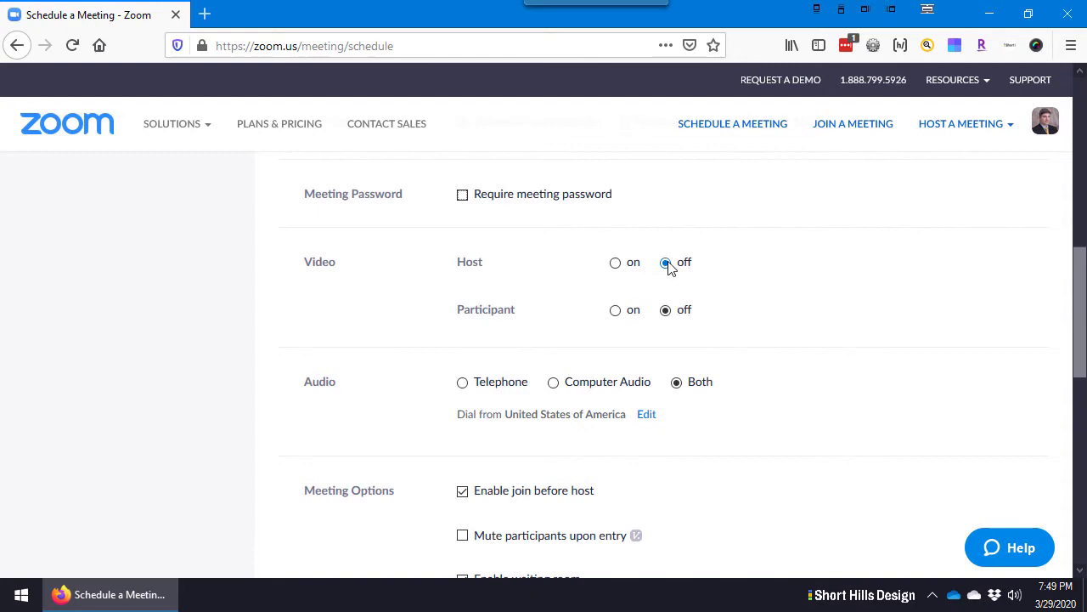
{"action": "left_click", "coordinate": [666, 310]}
Try the Telephone and Computer Audio options, leaving meeting audio set to Both
{"action": "scroll", "coordinate": [834, 362], "scroll_direction": "up", "scroll_amount": 1}
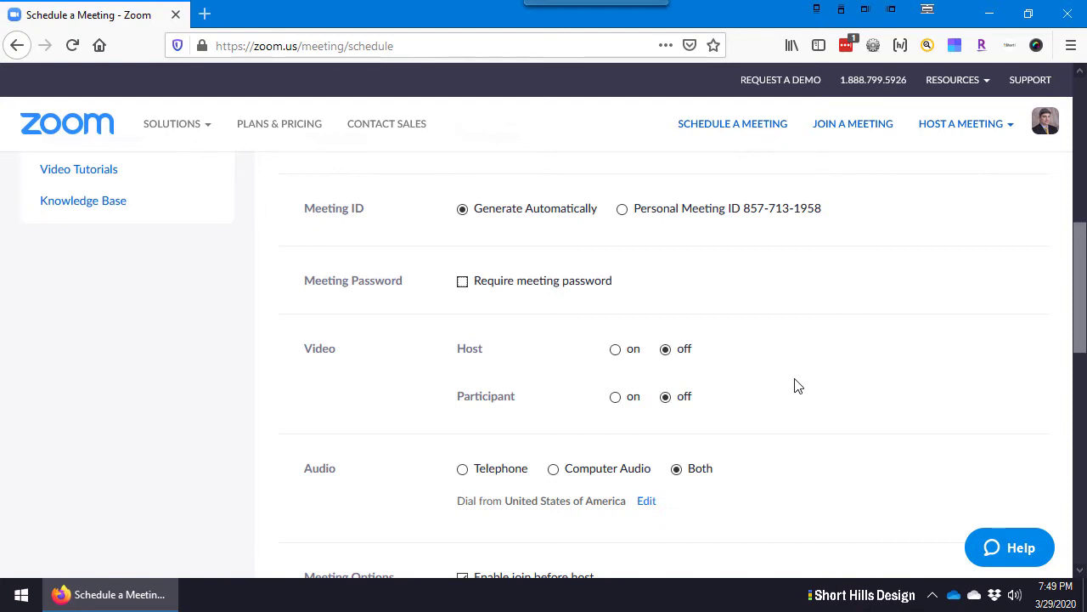
{"action": "scroll", "coordinate": [795, 378], "scroll_direction": "down", "scroll_amount": 2}
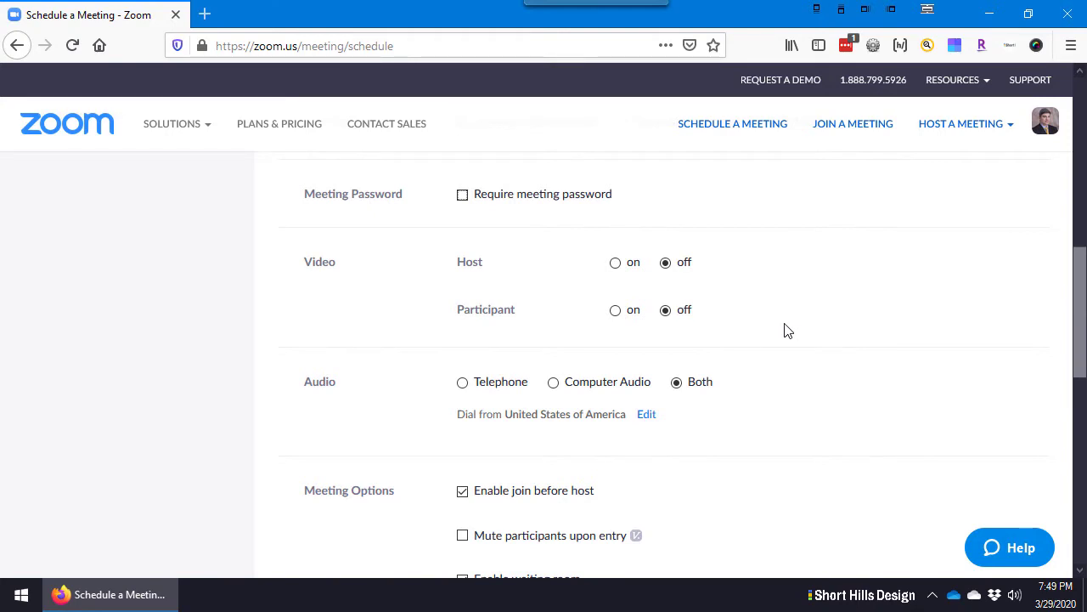
{"action": "scroll", "coordinate": [785, 329], "scroll_direction": "down", "scroll_amount": 2}
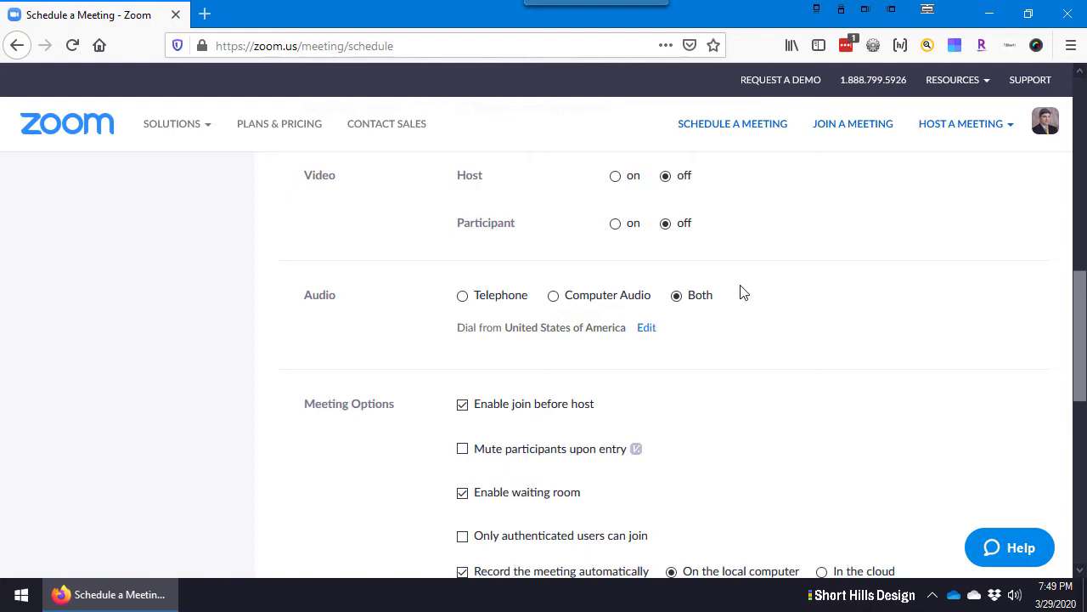
{"action": "left_click", "coordinate": [459, 297]}
{"action": "left_click", "coordinate": [647, 299]}
{"action": "left_click", "coordinate": [700, 298]}
{"action": "left_click", "coordinate": [491, 295]}
{"action": "left_click", "coordinate": [697, 305]}
Leave attendee sign-in not required and keep automatic local recording on
{"action": "scroll", "coordinate": [821, 291], "scroll_direction": "down", "scroll_amount": 2}
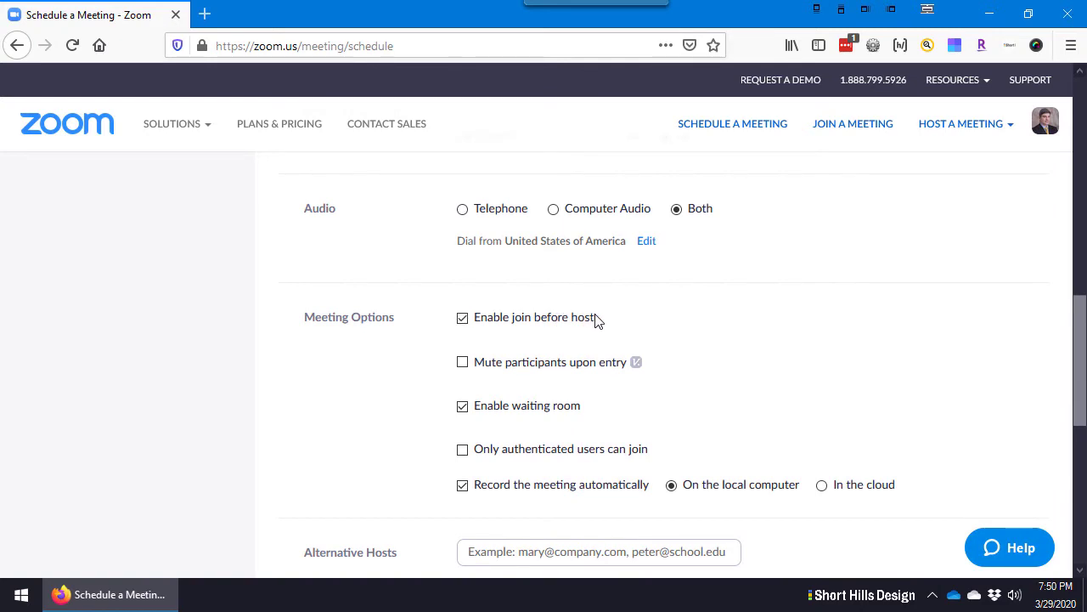
{"action": "mouse_move", "coordinate": [636, 364]}
{"action": "scroll", "coordinate": [512, 355], "scroll_direction": "down", "scroll_amount": 2}
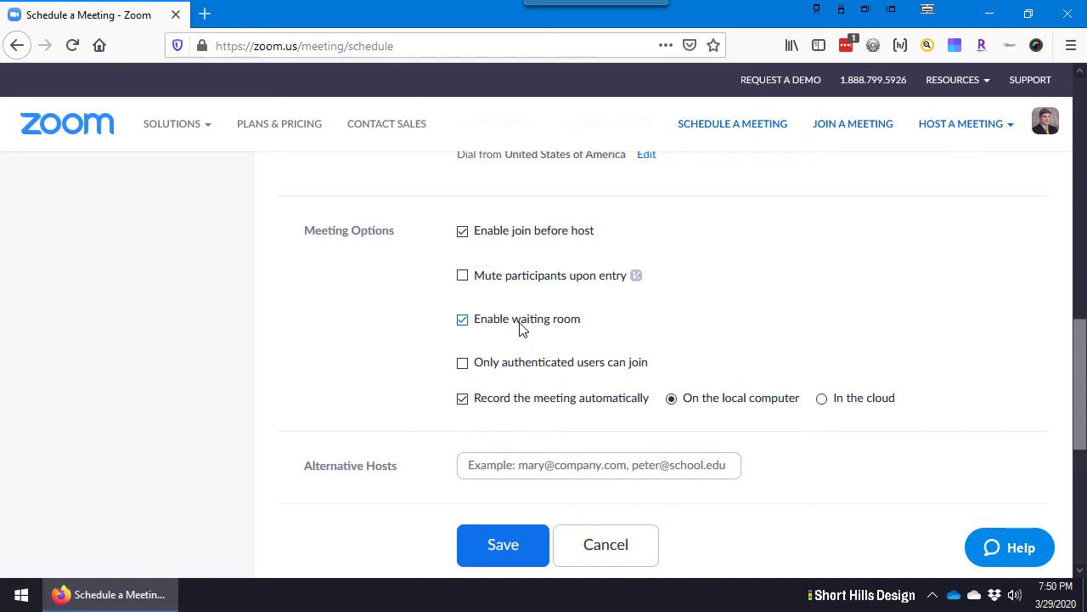
{"action": "scroll", "coordinate": [711, 311], "scroll_direction": "down", "scroll_amount": 2}
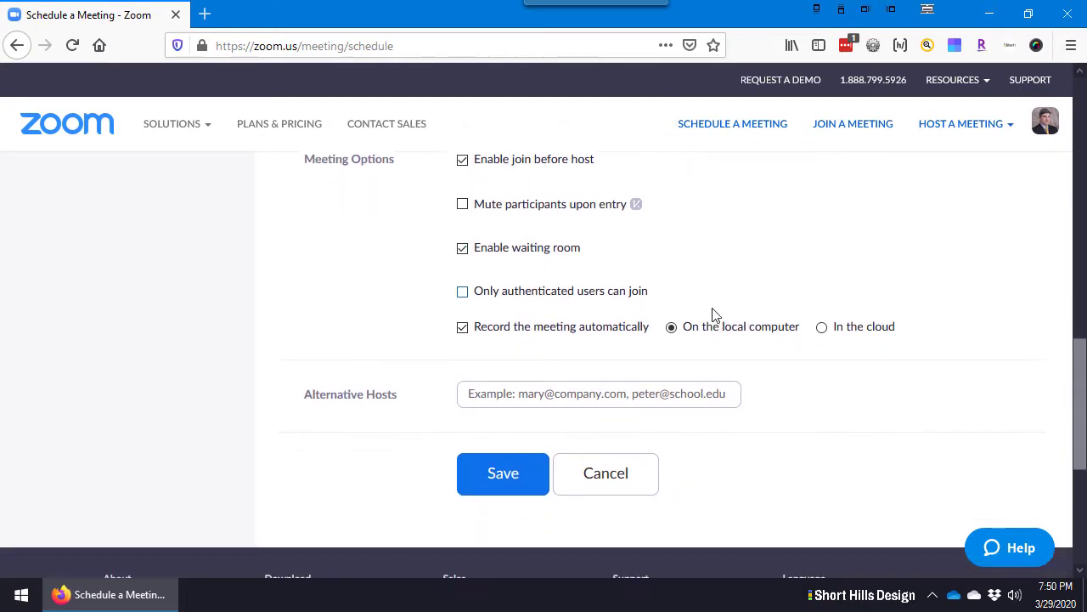
{"action": "left_click", "coordinate": [522, 285]}
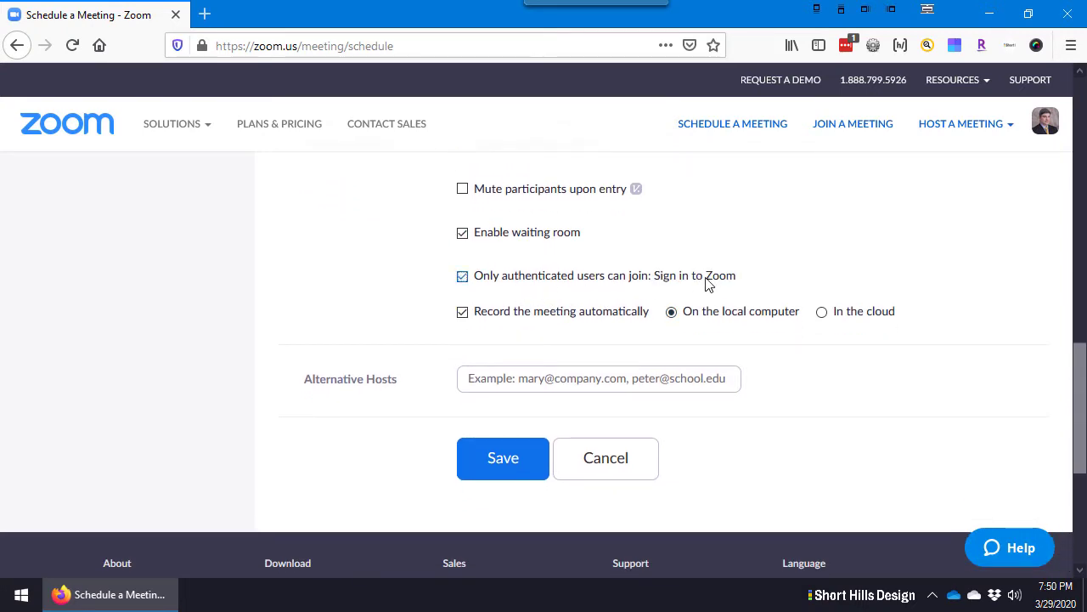
{"action": "left_click", "coordinate": [566, 283]}
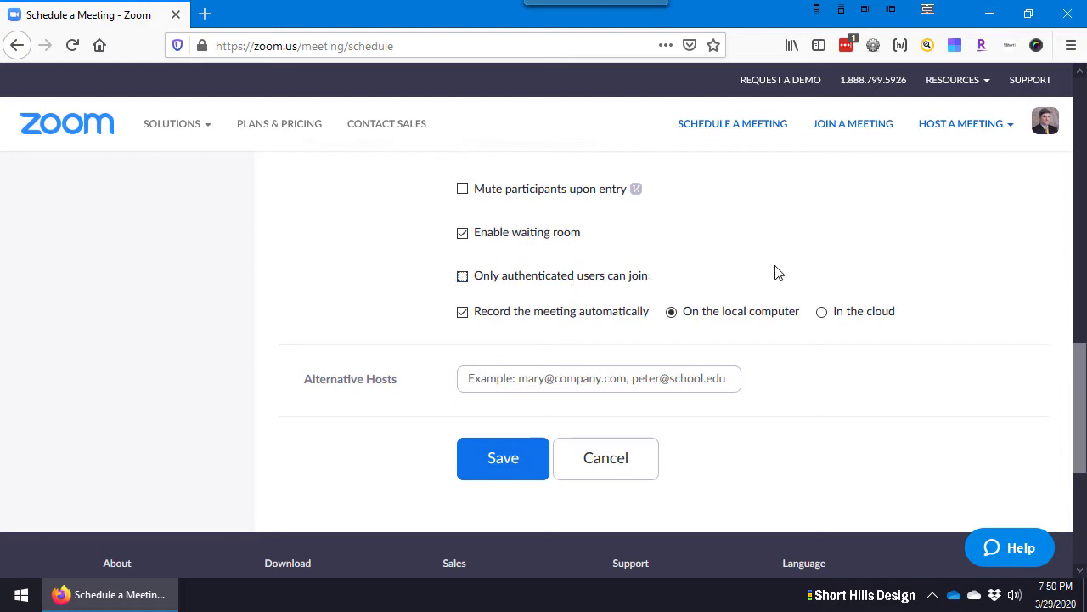
{"action": "scroll", "coordinate": [775, 273], "scroll_direction": "up", "scroll_amount": 2}
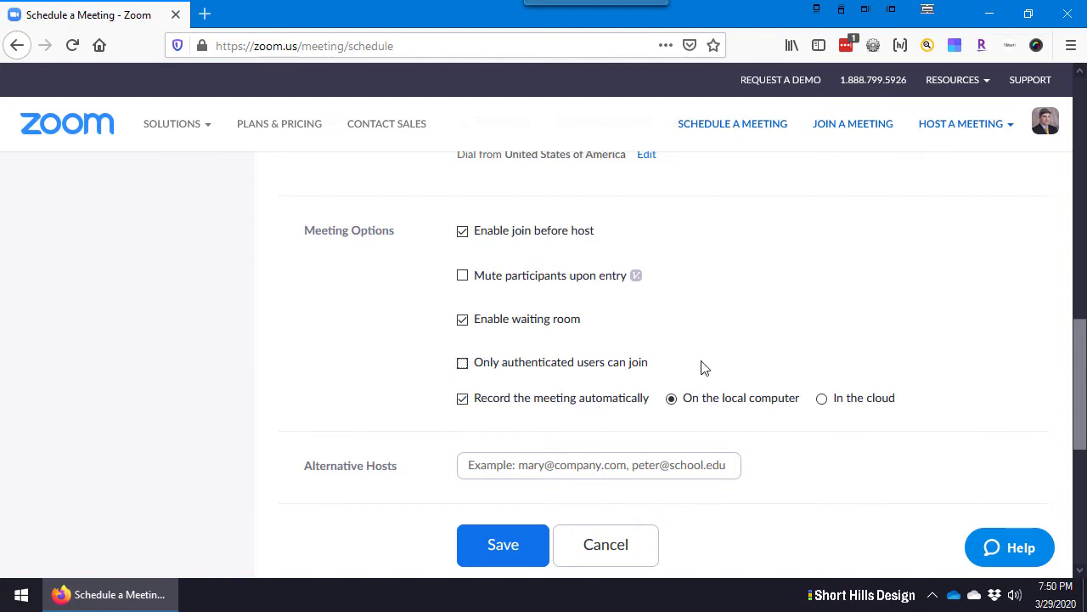
{"action": "left_click", "coordinate": [521, 404]}
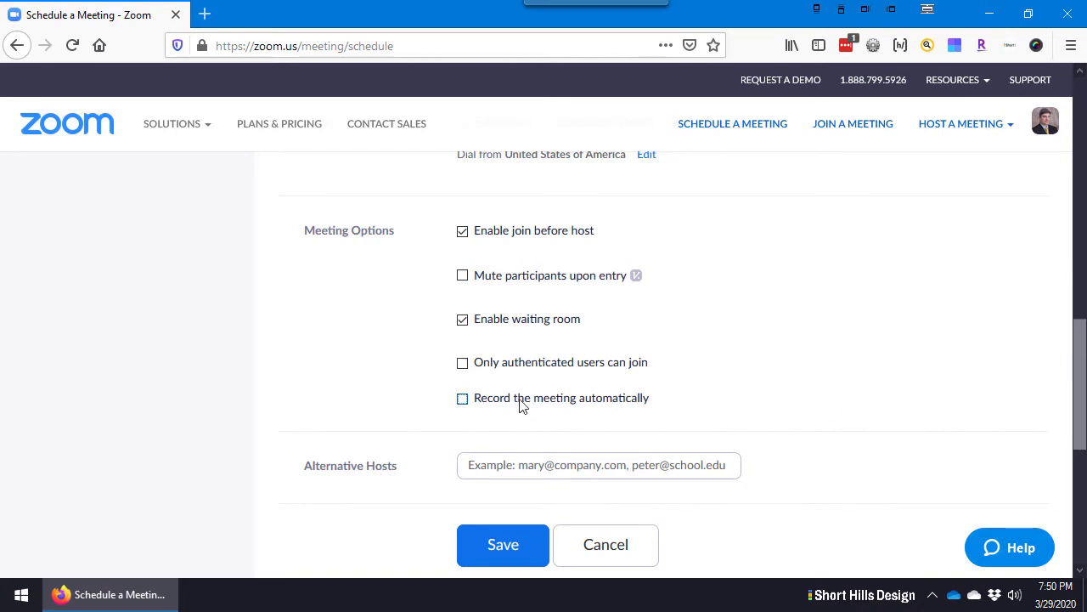
{"action": "left_click", "coordinate": [520, 405]}
Save the meeting with waiting room and local recording enabled
{"action": "scroll", "coordinate": [815, 382], "scroll_direction": "down", "scroll_amount": 2}
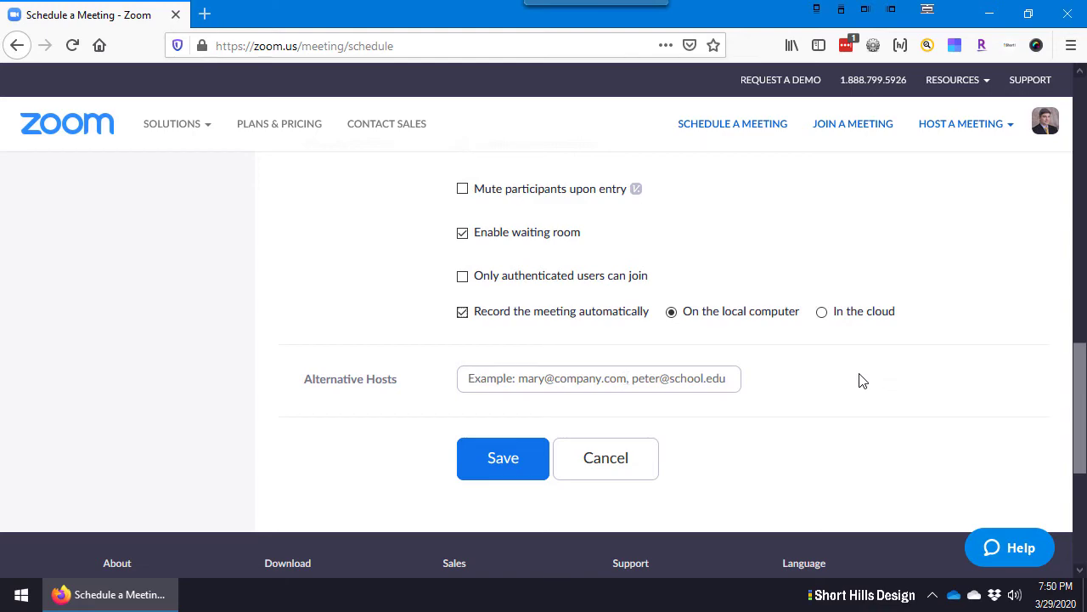
{"action": "scroll", "coordinate": [878, 366], "scroll_direction": "up", "scroll_amount": 4}
{"action": "scroll", "coordinate": [854, 270], "scroll_direction": "down", "scroll_amount": 8}
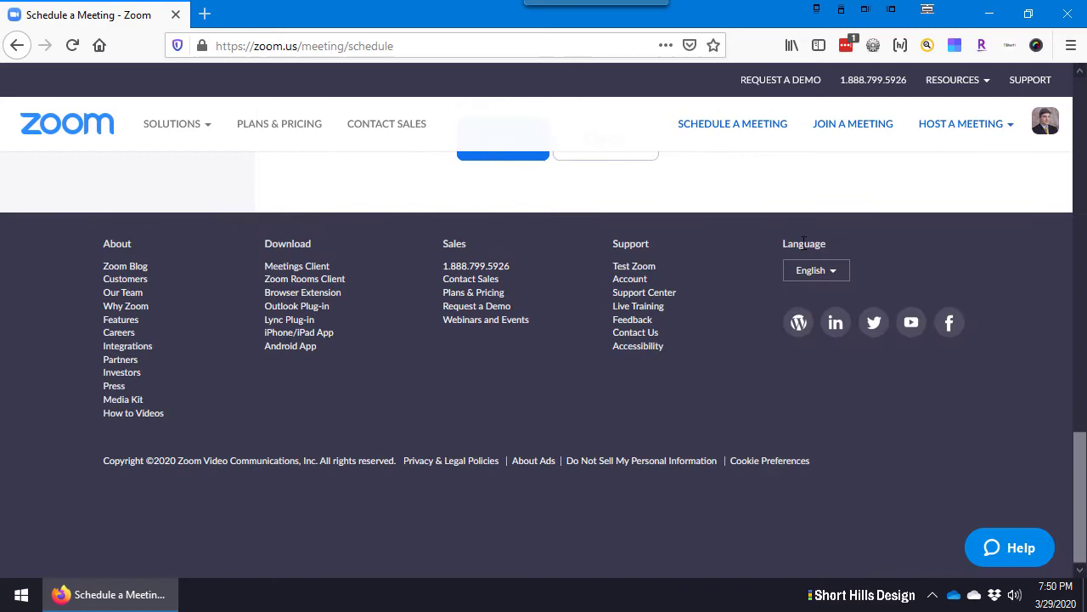
{"action": "scroll", "coordinate": [721, 238], "scroll_direction": "up", "scroll_amount": 10}
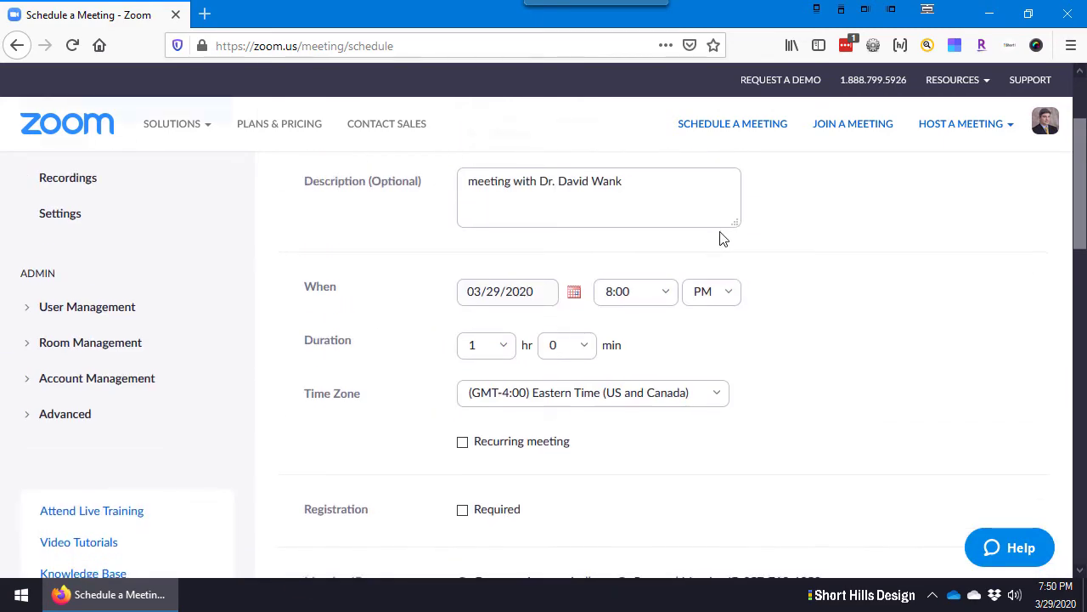
{"action": "scroll", "coordinate": [718, 238], "scroll_direction": "down", "scroll_amount": 10}
{"action": "scroll", "coordinate": [521, 272], "scroll_direction": "up", "scroll_amount": 3}
{"action": "left_click", "coordinate": [503, 323]}
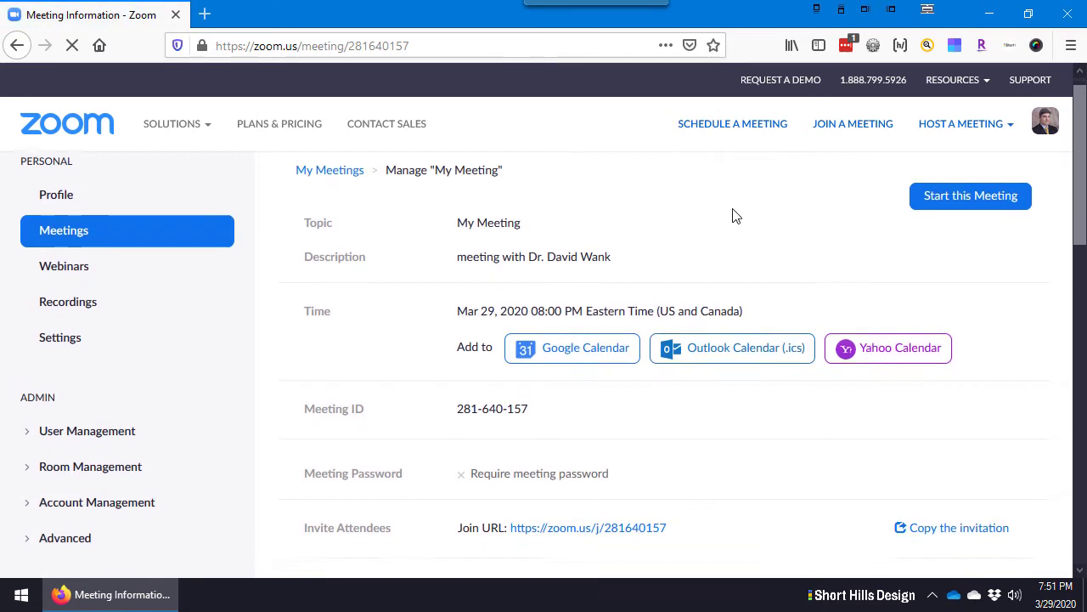
Highlight the meeting's join link and view its right-click options without choosing one
{"action": "scroll", "coordinate": [736, 216], "scroll_direction": "down", "scroll_amount": 2}
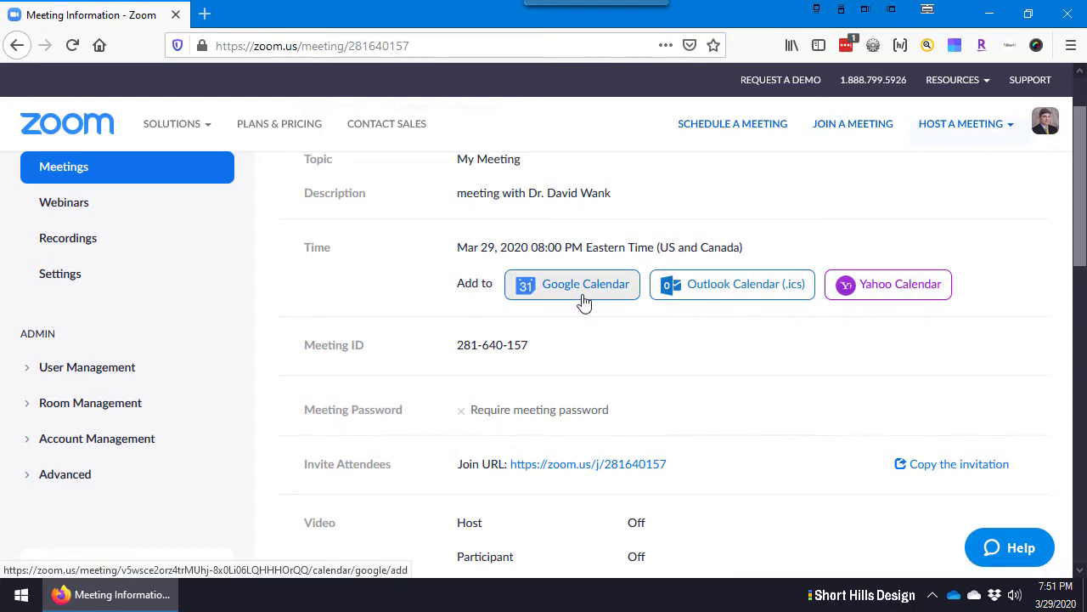
{"action": "scroll", "coordinate": [570, 381], "scroll_direction": "down", "scroll_amount": 2}
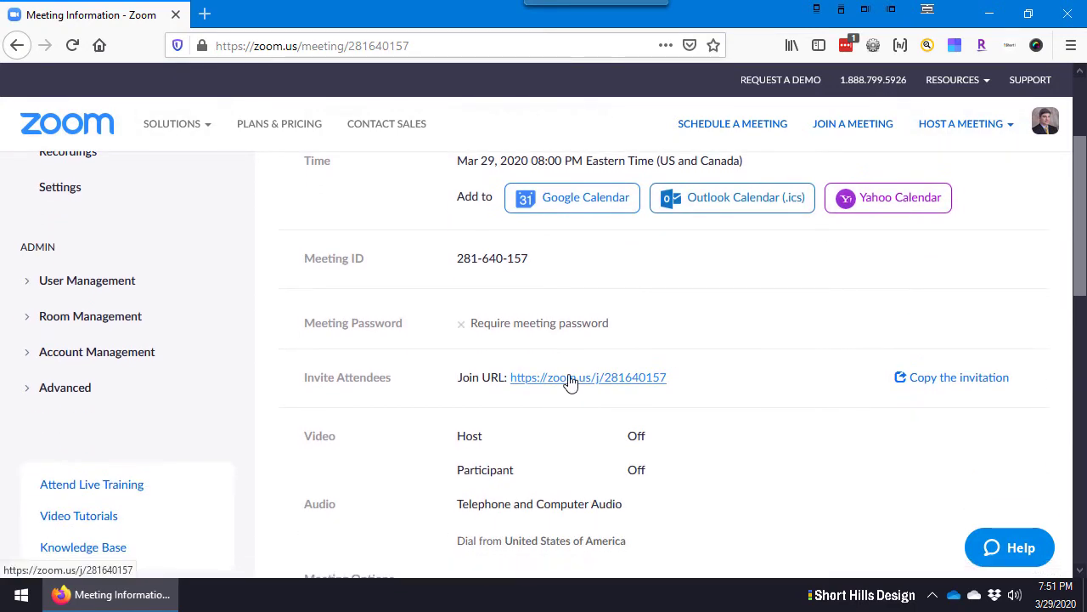
{"action": "left_click_drag", "start_coordinate": [709, 373], "coordinate": [450, 395]}
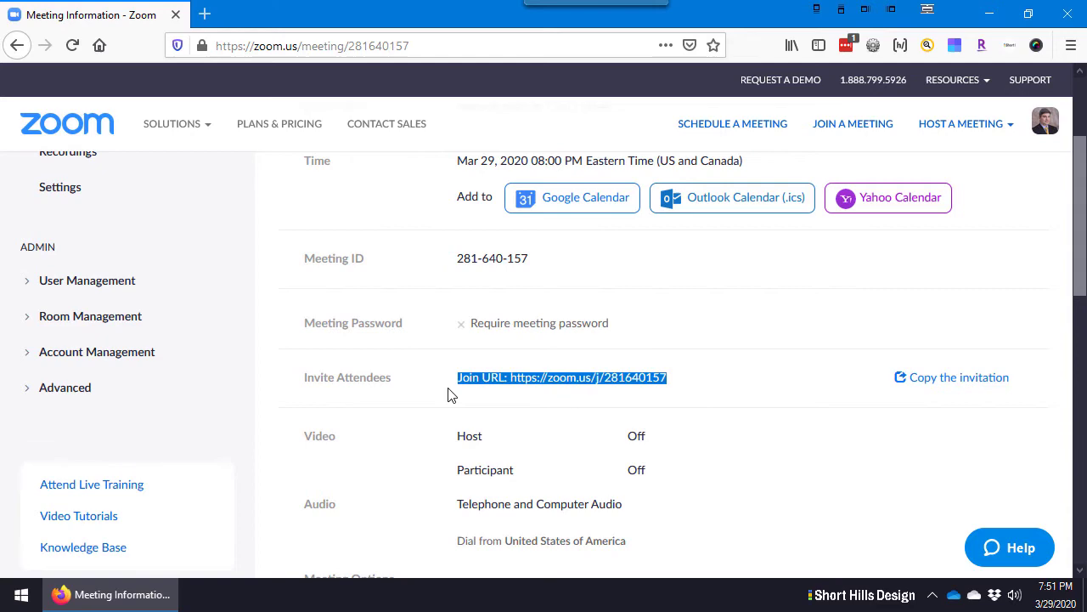
{"action": "left_click", "coordinate": [807, 386]}
{"action": "right_click", "coordinate": [611, 392]}
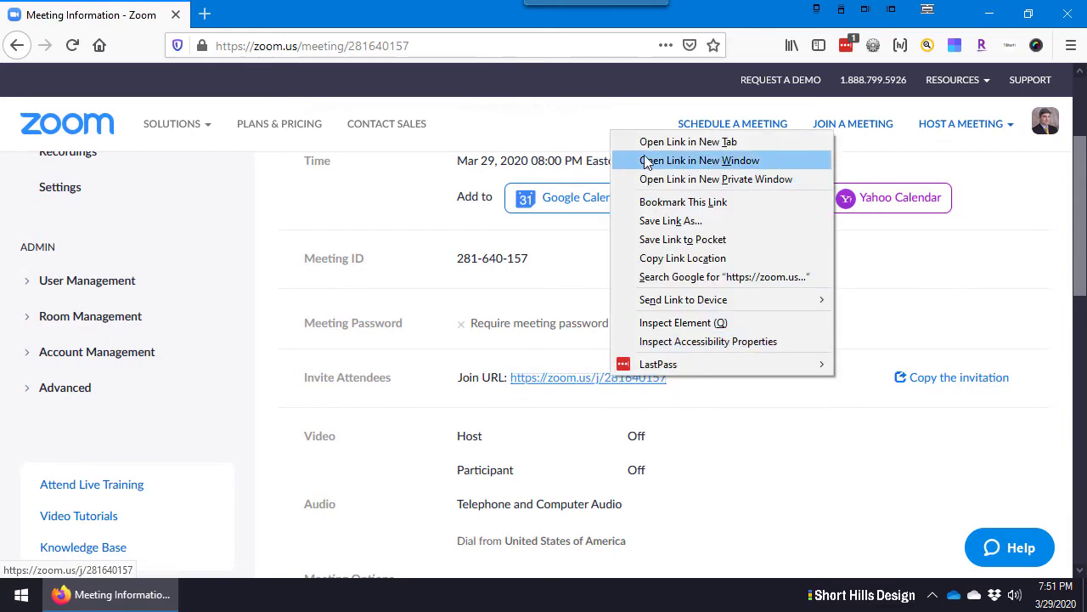
{"action": "left_click", "coordinate": [839, 431]}
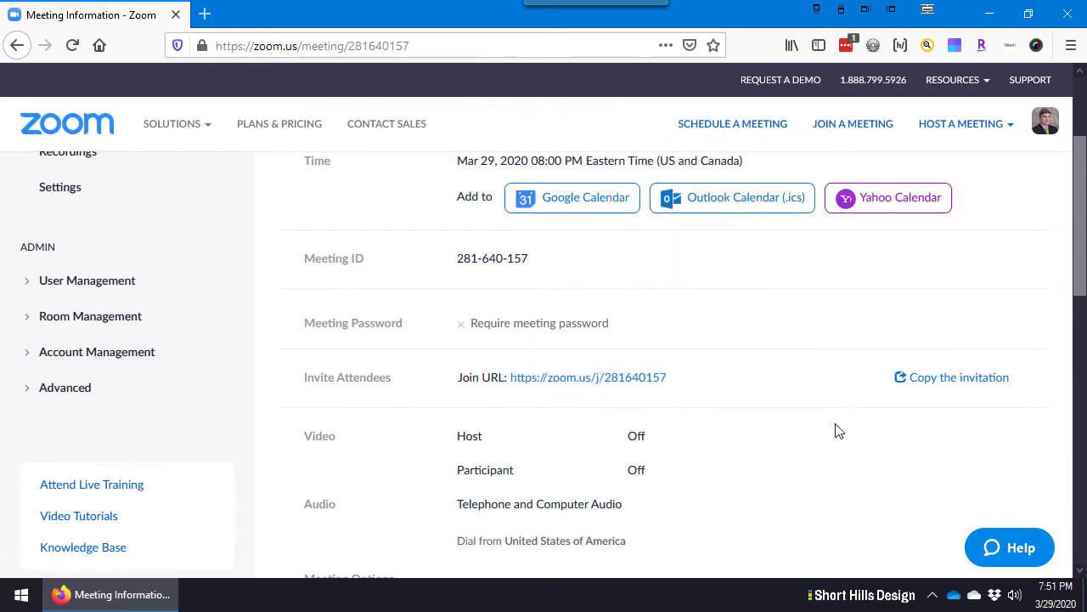
Open the full meeting invitation and copy it to the clipboard
{"action": "left_click", "coordinate": [961, 380]}
{"action": "scroll", "coordinate": [532, 322], "scroll_direction": "down", "scroll_amount": 3}
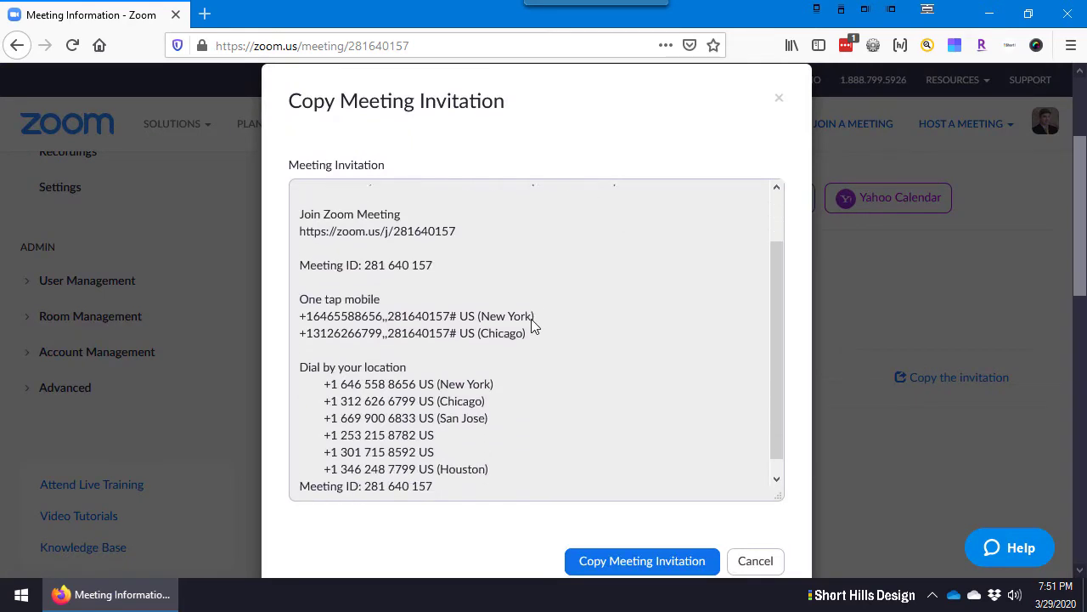
{"action": "scroll", "coordinate": [532, 323], "scroll_direction": "up", "scroll_amount": 3}
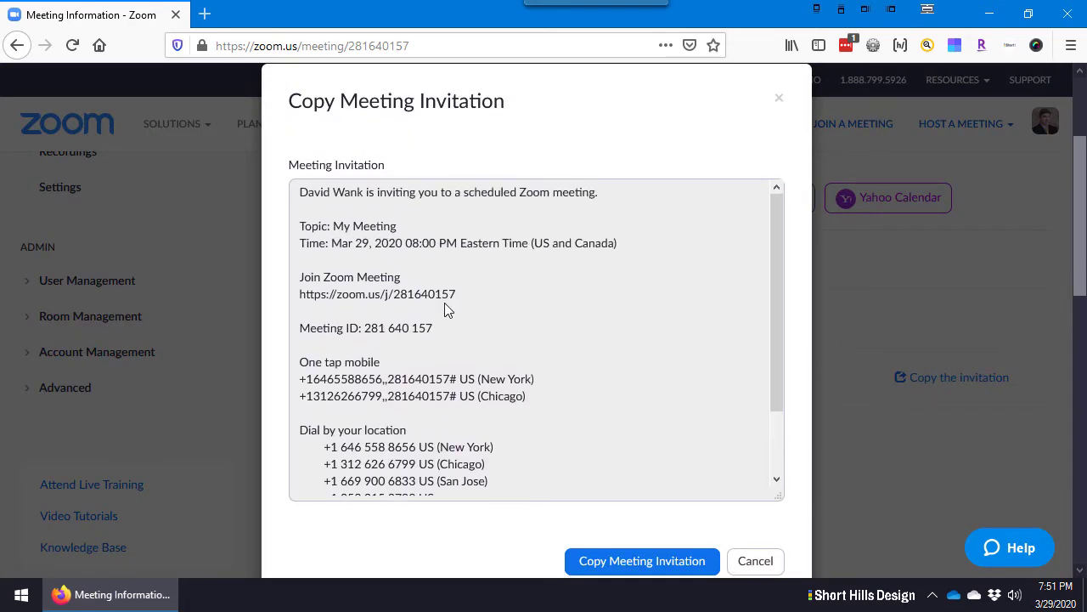
{"action": "scroll", "coordinate": [369, 255], "scroll_direction": "down", "scroll_amount": 3}
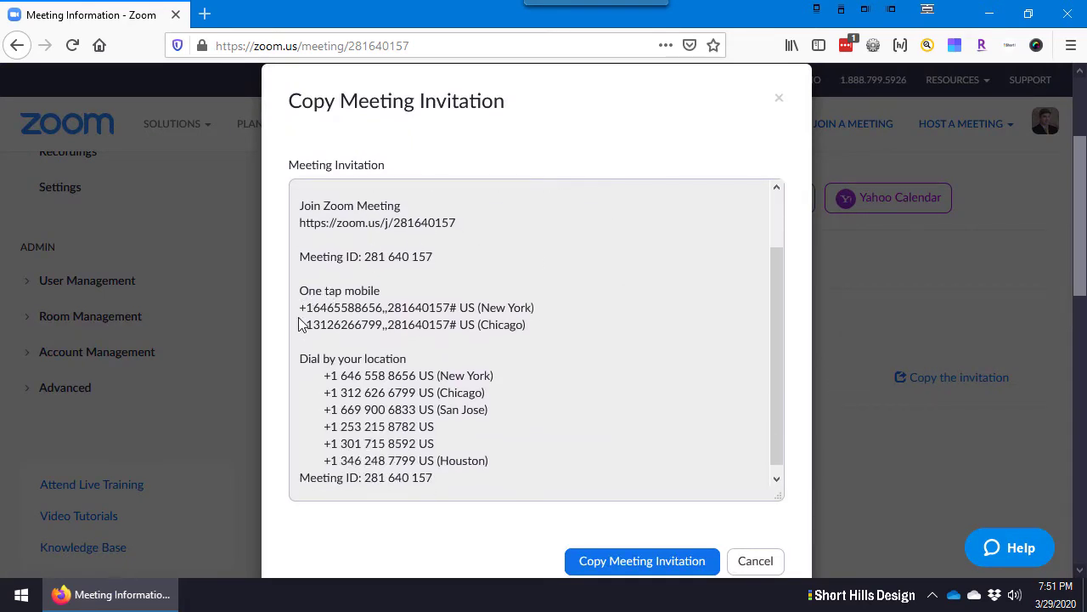
{"action": "left_click_drag", "start_coordinate": [299, 308], "coordinate": [453, 313]}
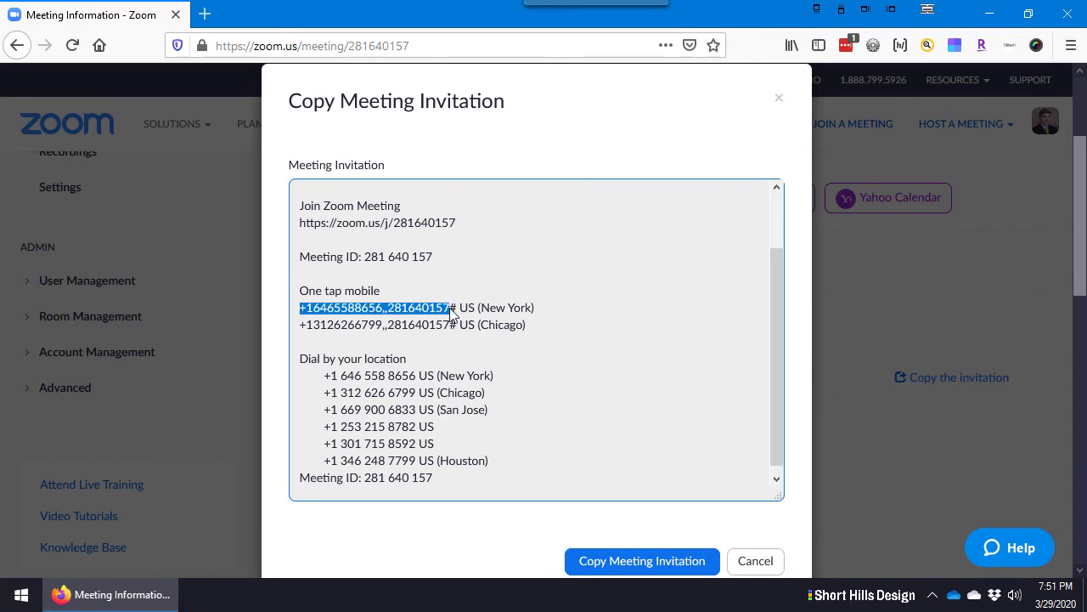
{"action": "left_click", "coordinate": [456, 435]}
{"action": "scroll", "coordinate": [461, 450], "scroll_direction": "down", "scroll_amount": 1}
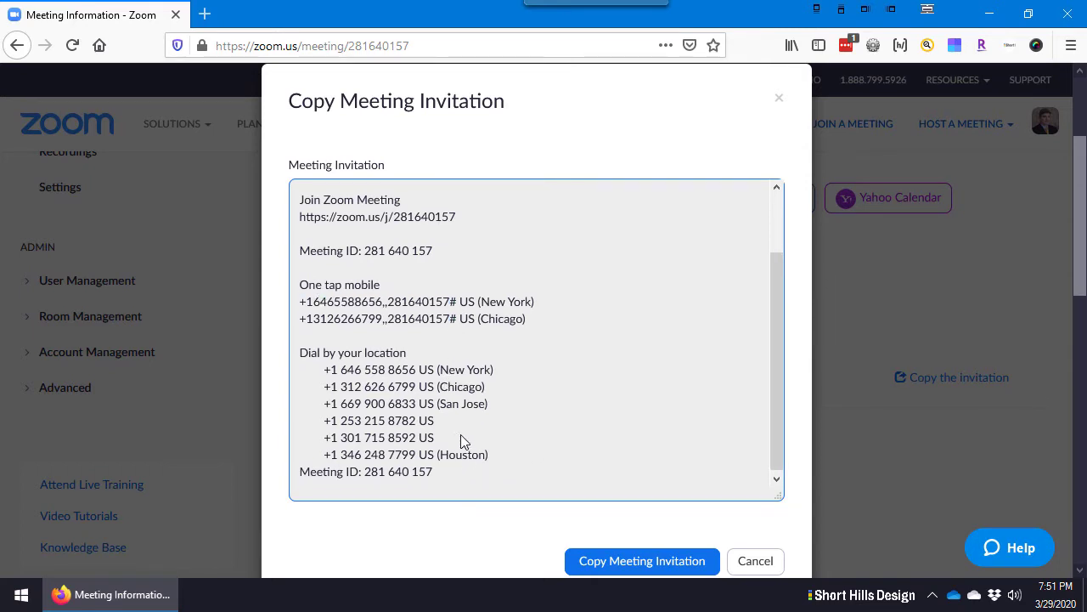
{"action": "left_click", "coordinate": [667, 563]}
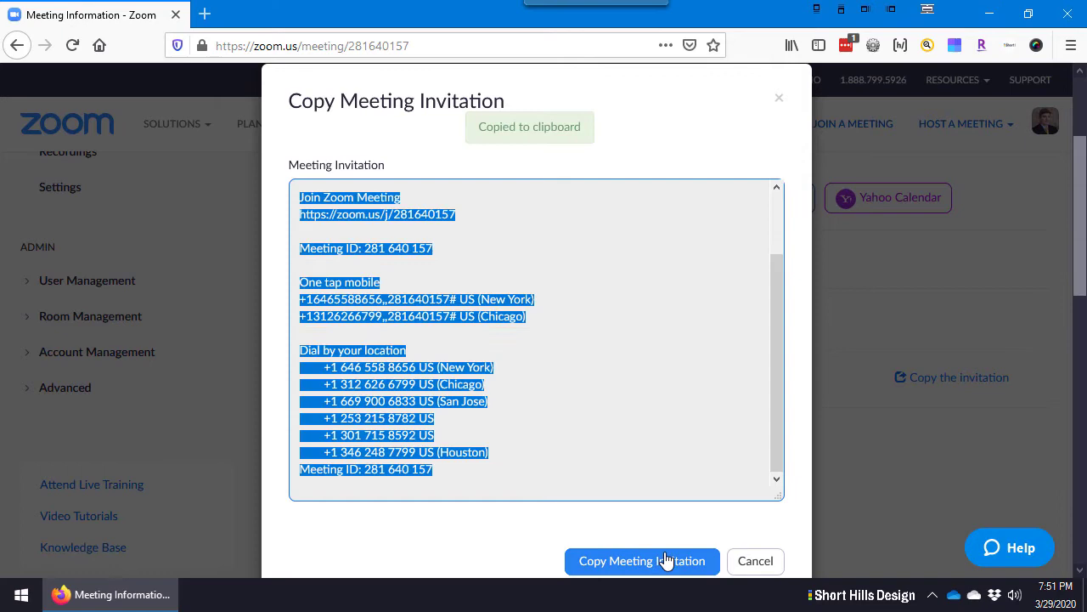
{"action": "scroll", "coordinate": [578, 366], "scroll_direction": "up", "scroll_amount": 5}
Close the invitation dialog and review the meeting details page
{"action": "left_click", "coordinate": [770, 566]}
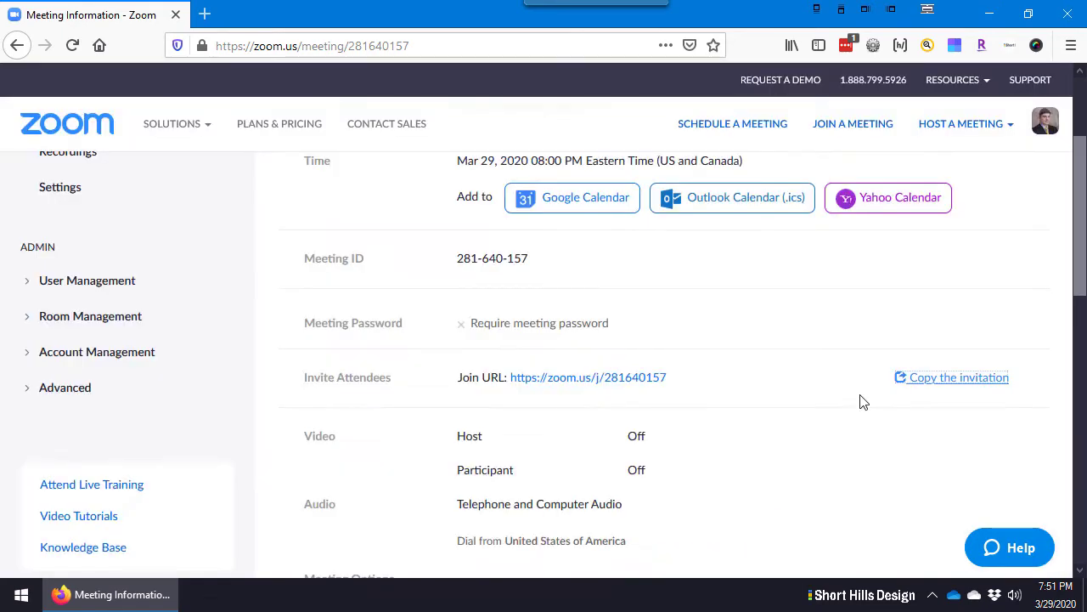
{"action": "scroll", "coordinate": [833, 374], "scroll_direction": "down", "scroll_amount": 3}
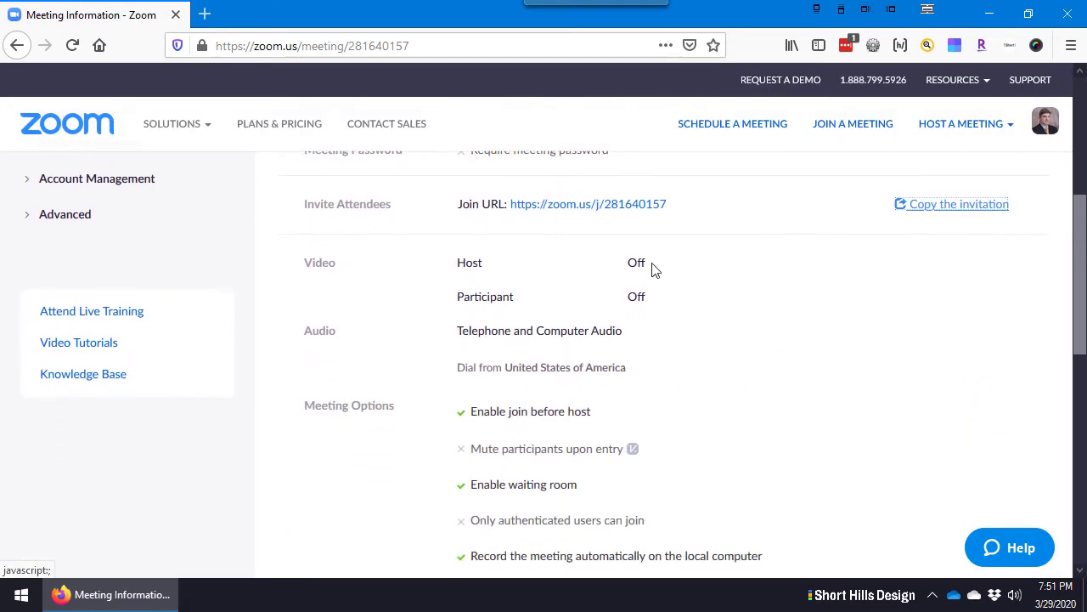
{"action": "scroll", "coordinate": [645, 387], "scroll_direction": "down", "scroll_amount": 6}
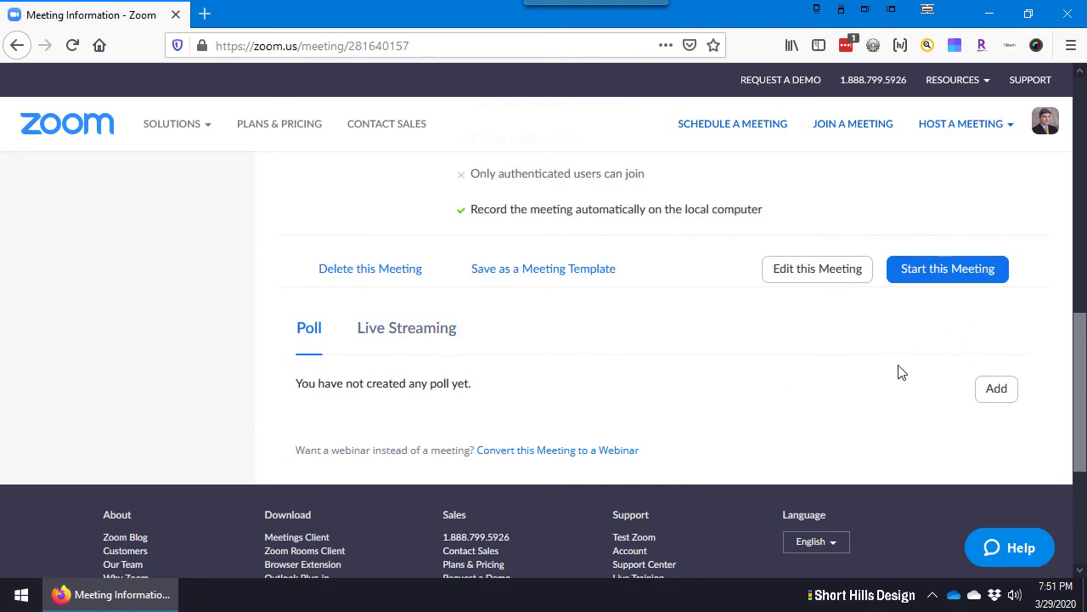
{"action": "scroll", "coordinate": [902, 372], "scroll_direction": "up", "scroll_amount": 10}
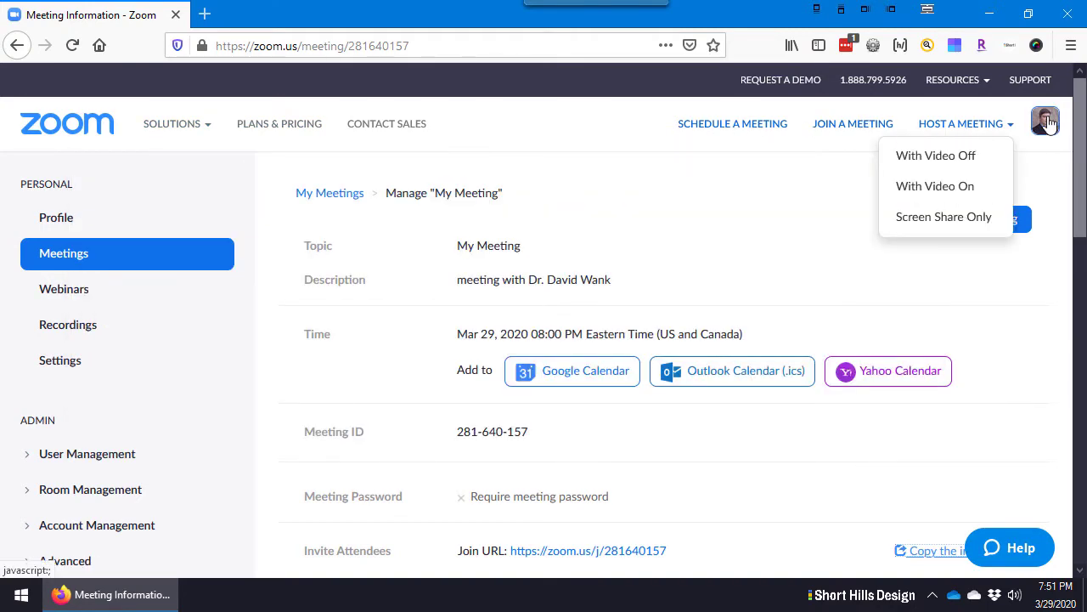
{"action": "mouse_move", "coordinate": [157, 146]}
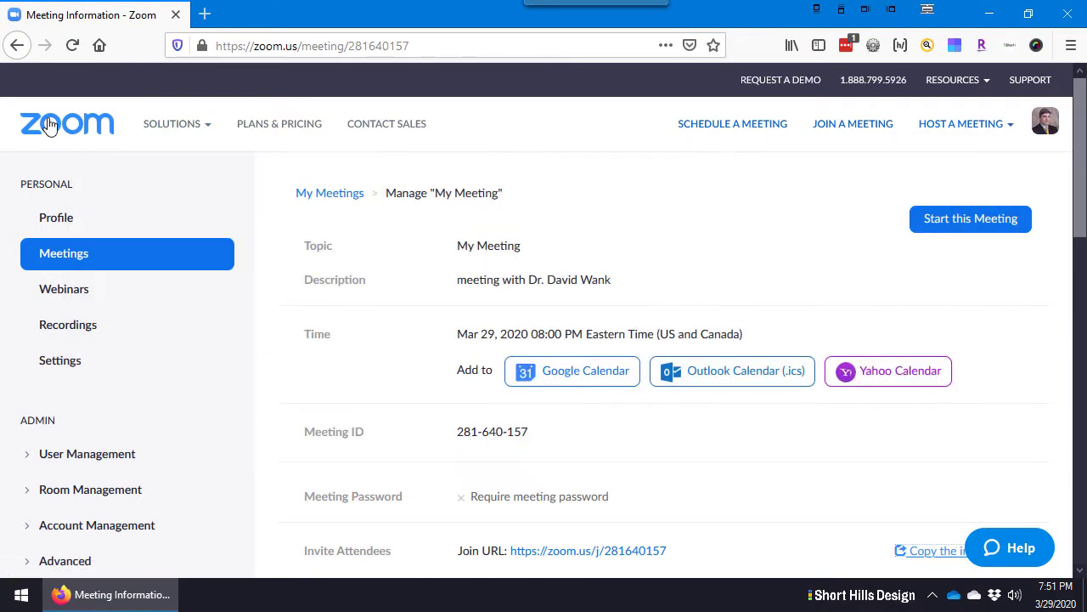
Go to My Account's Meetings list and start My Meeting at 08:00 PM
{"action": "left_click", "coordinate": [51, 126]}
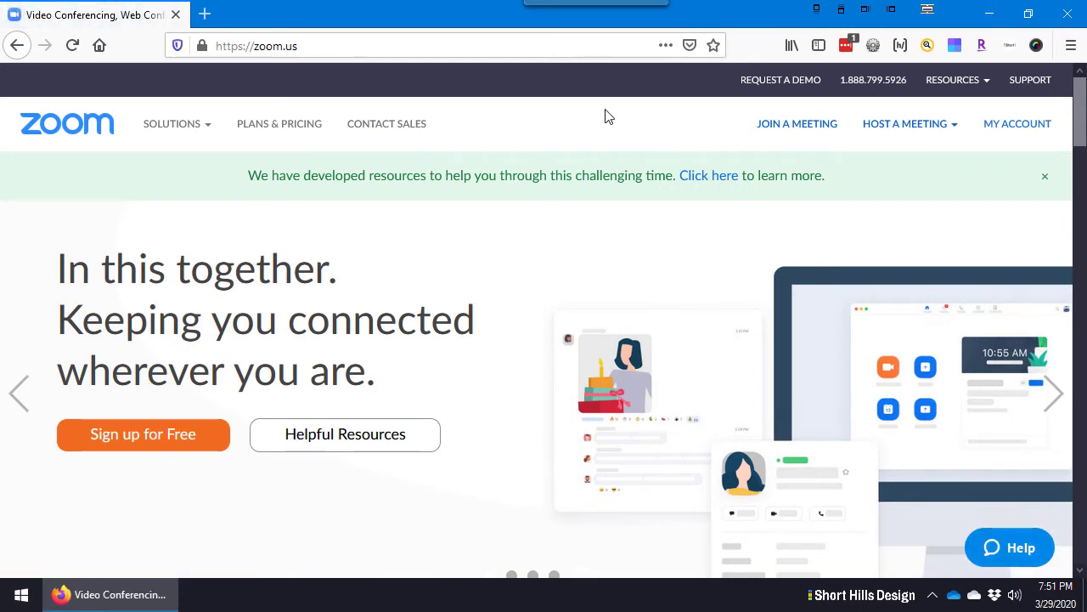
{"action": "left_click", "coordinate": [1019, 126]}
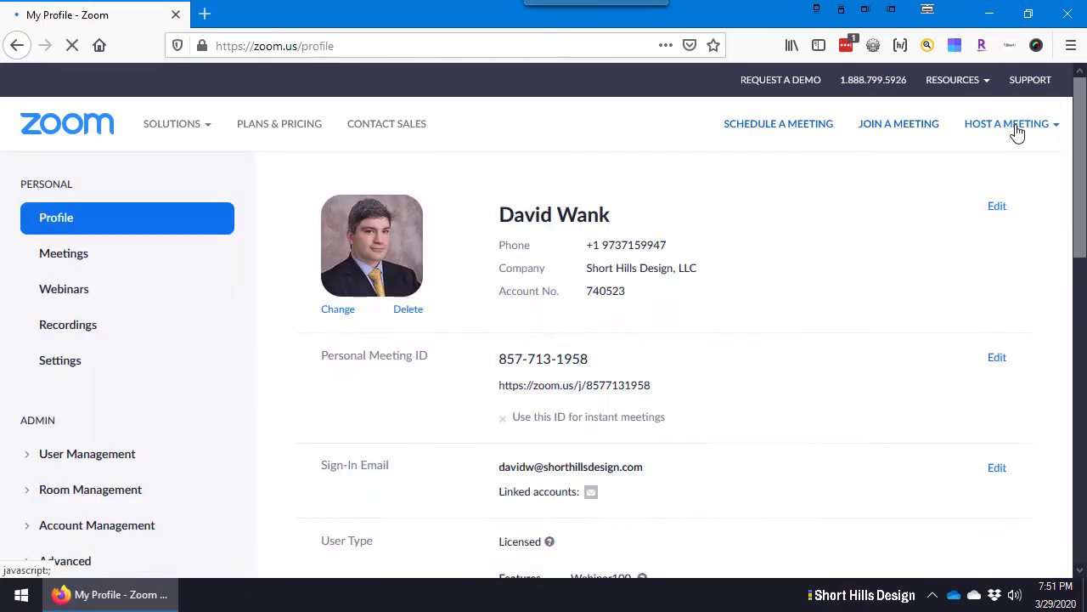
{"action": "left_click", "coordinate": [46, 259]}
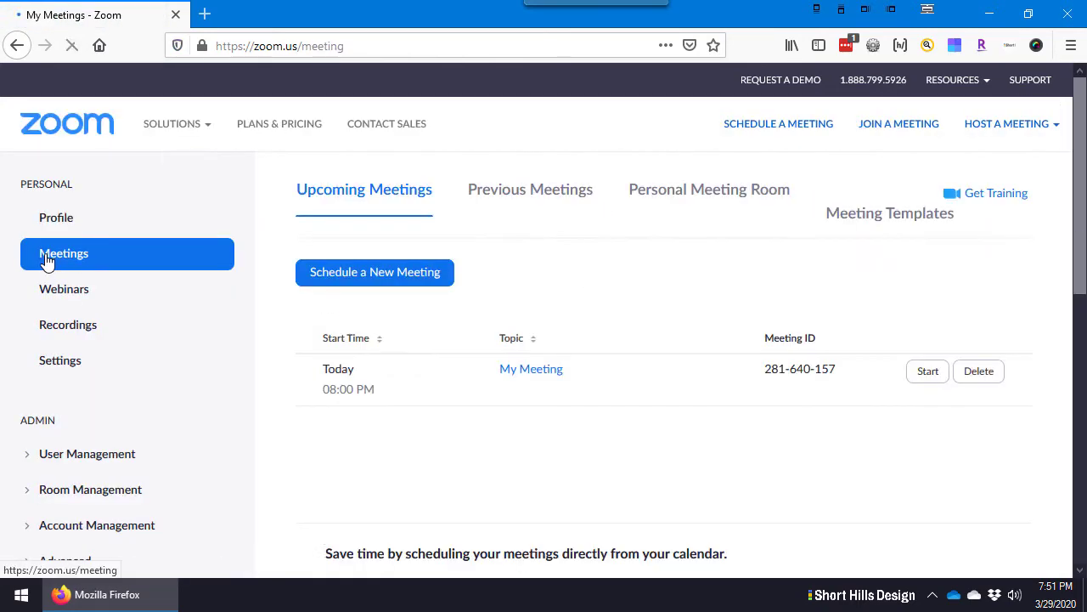
{"action": "scroll", "coordinate": [677, 237], "scroll_direction": "down", "scroll_amount": 2}
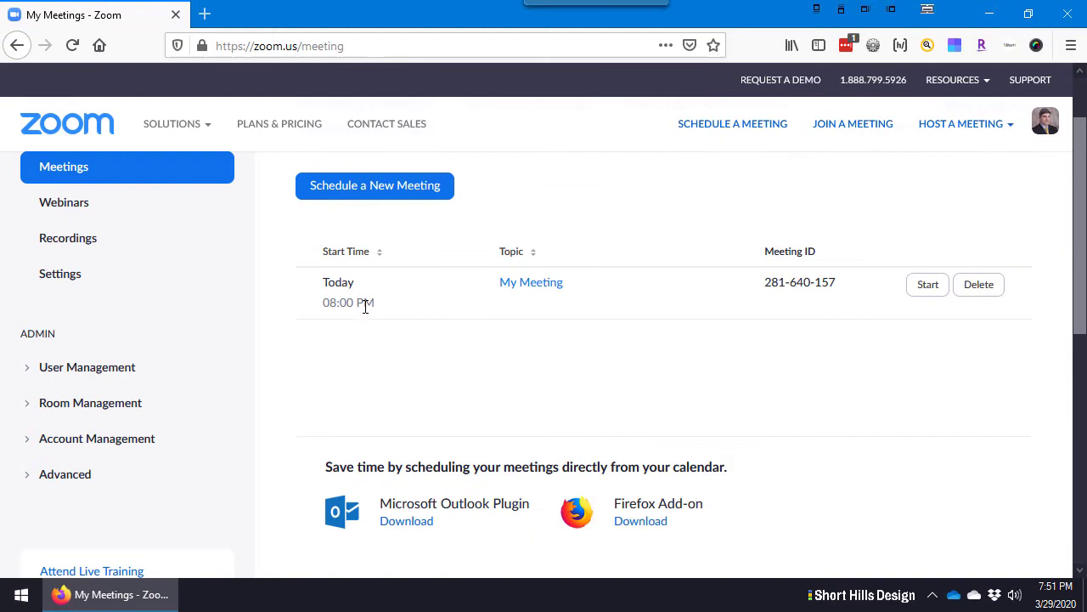
{"action": "left_click", "coordinate": [928, 285]}
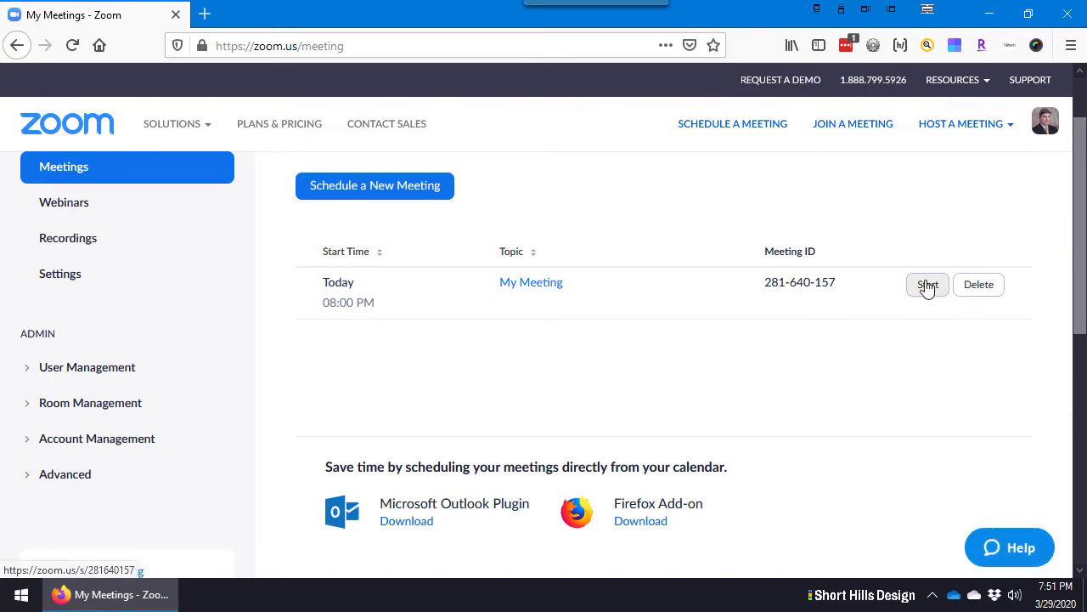
{"action": "left_click", "coordinate": [928, 285]}
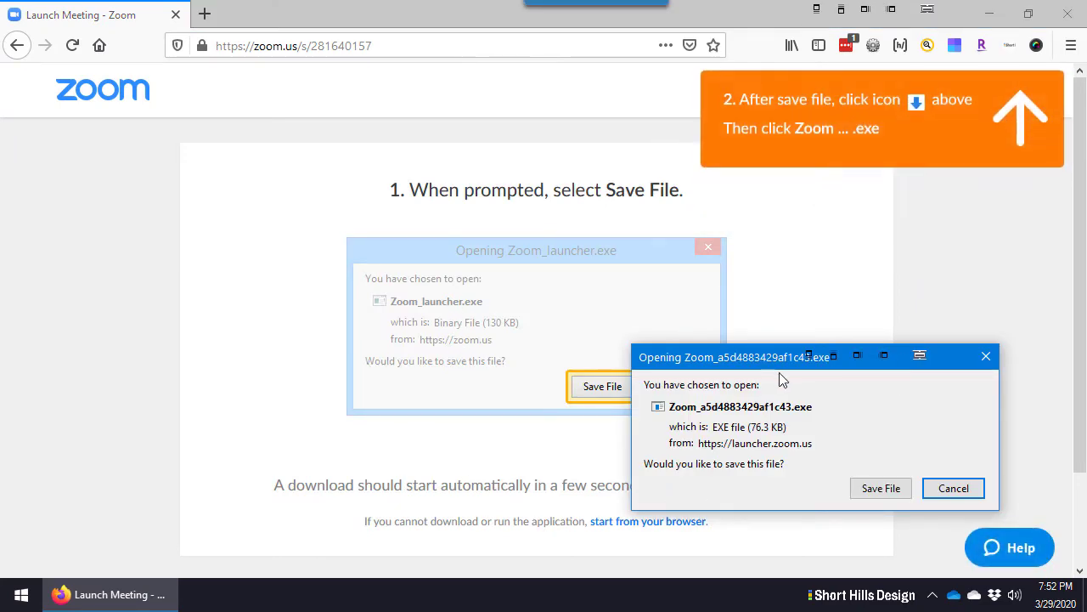
Save the Zoom launcher .exe and run it from the Firefox downloads panel
{"action": "left_click", "coordinate": [881, 488]}
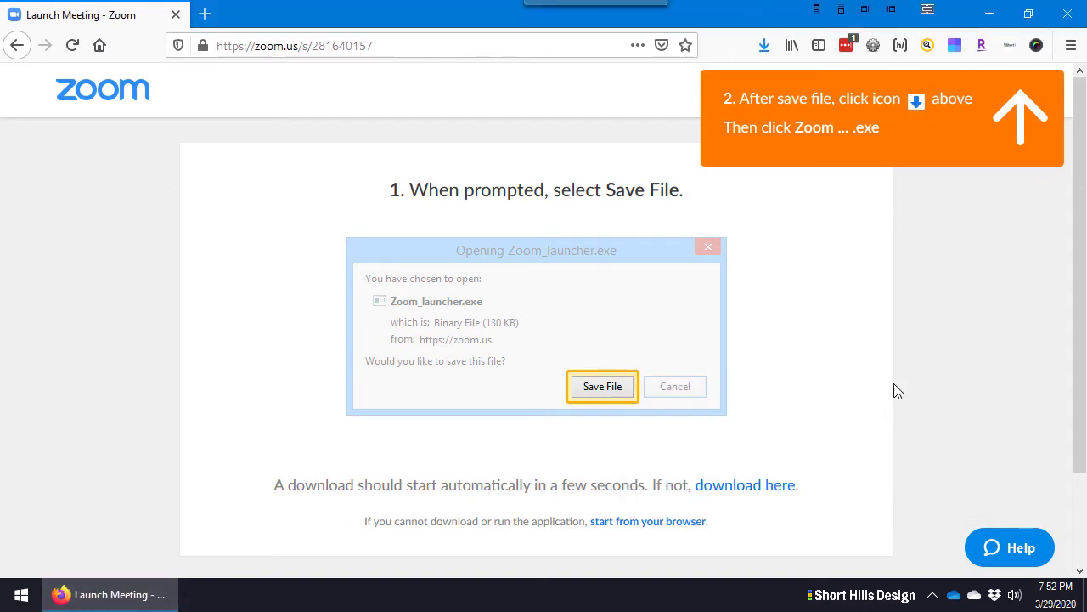
{"action": "left_click", "coordinate": [765, 48]}
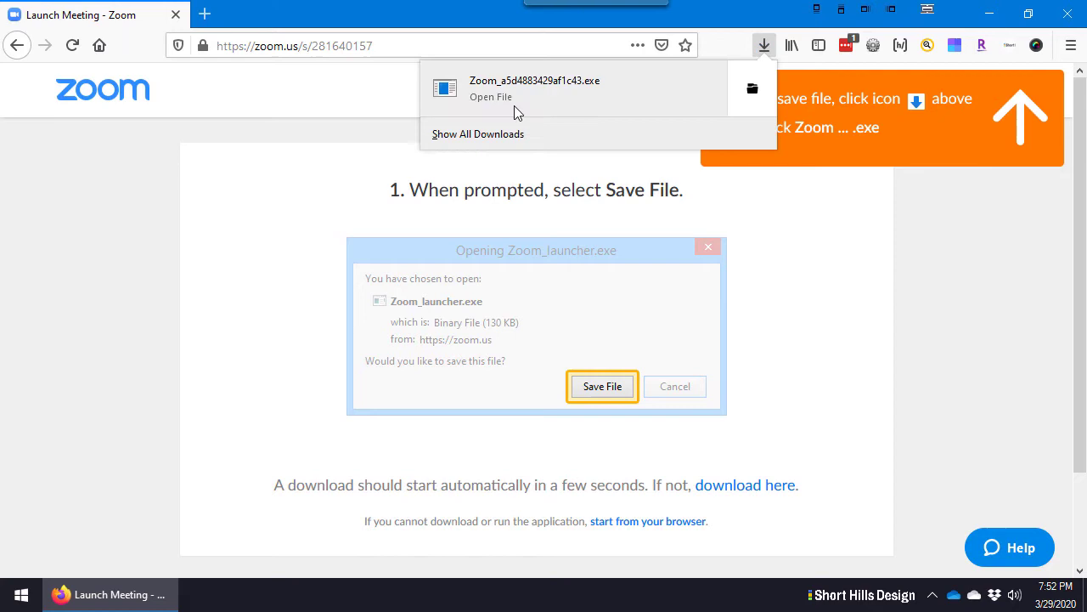
{"action": "left_click", "coordinate": [565, 92]}
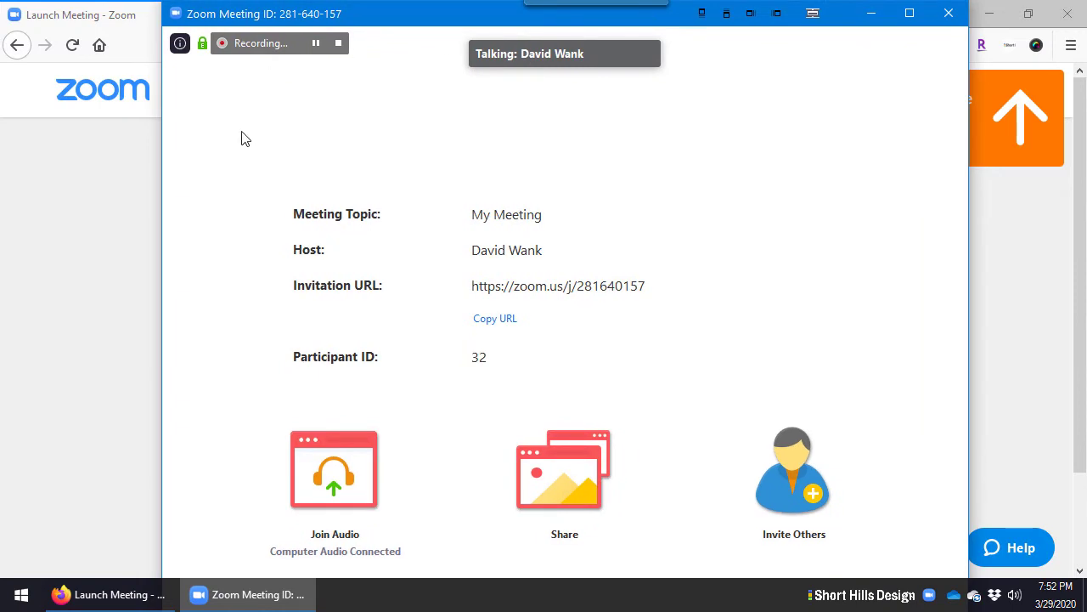
Minimize Firefox, dismiss the minimize warning, and pause then stop the meeting recording
{"action": "left_click", "coordinate": [990, 13]}
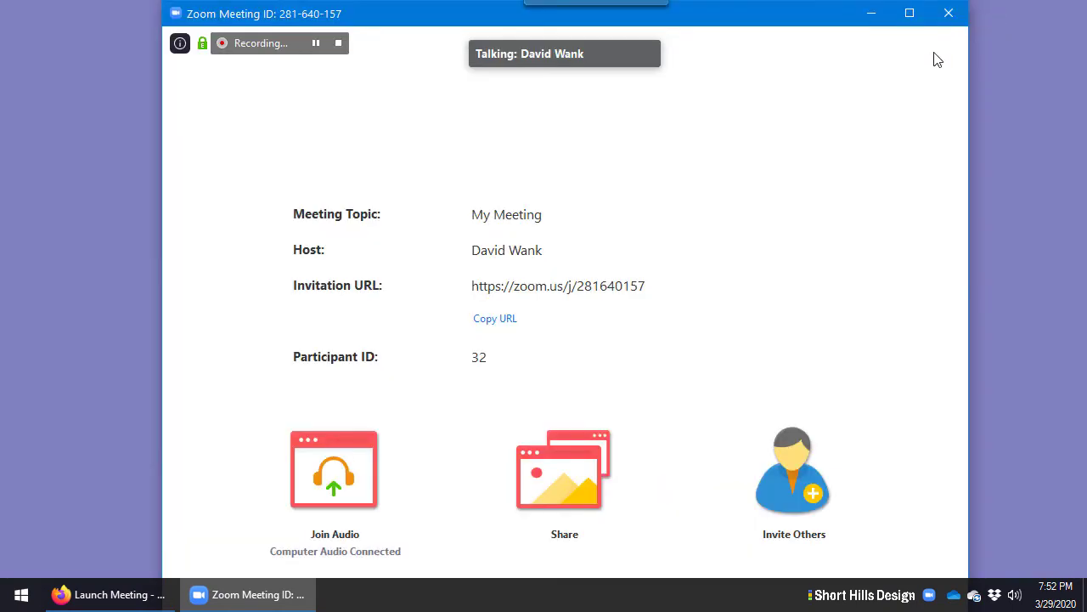
{"action": "left_click", "coordinate": [870, 13]}
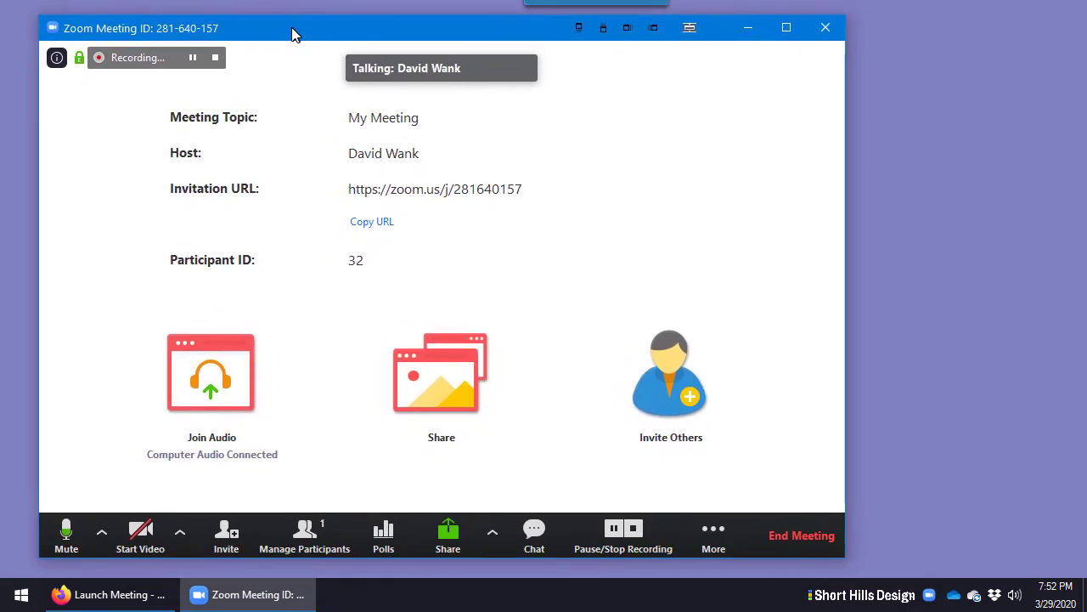
{"action": "left_click", "coordinate": [192, 57]}
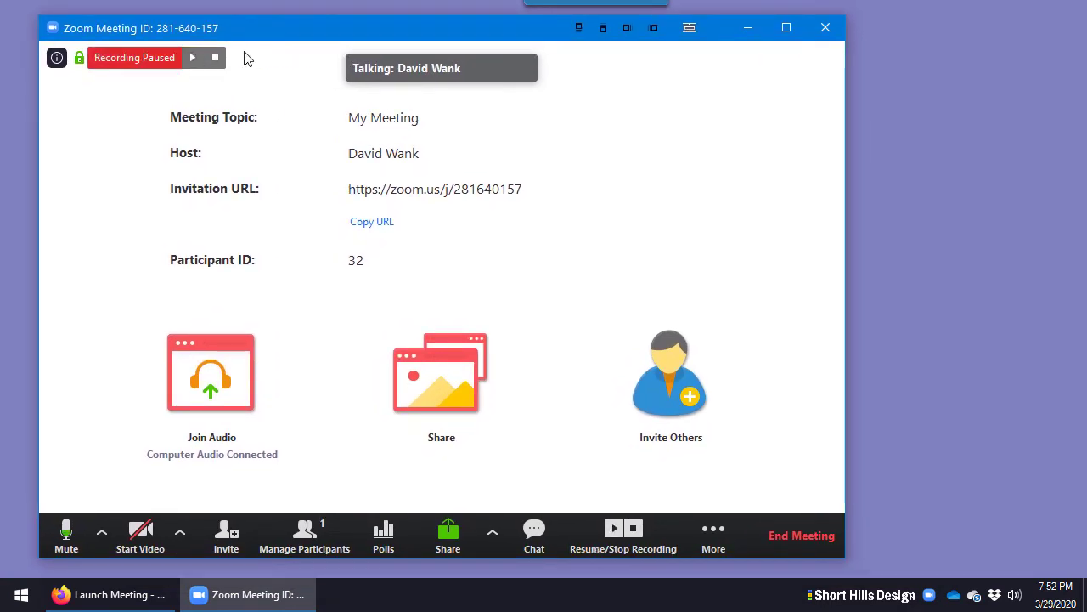
{"action": "left_click", "coordinate": [215, 57]}
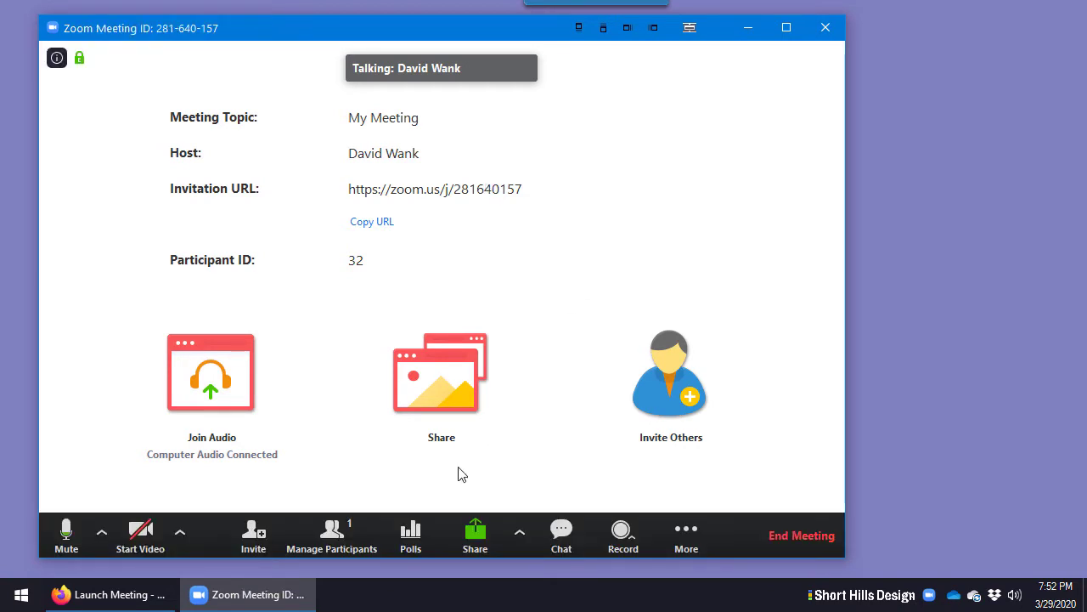
Pass the speaker and microphone test, confirming both, then show the participants list
{"action": "left_click", "coordinate": [101, 532]}
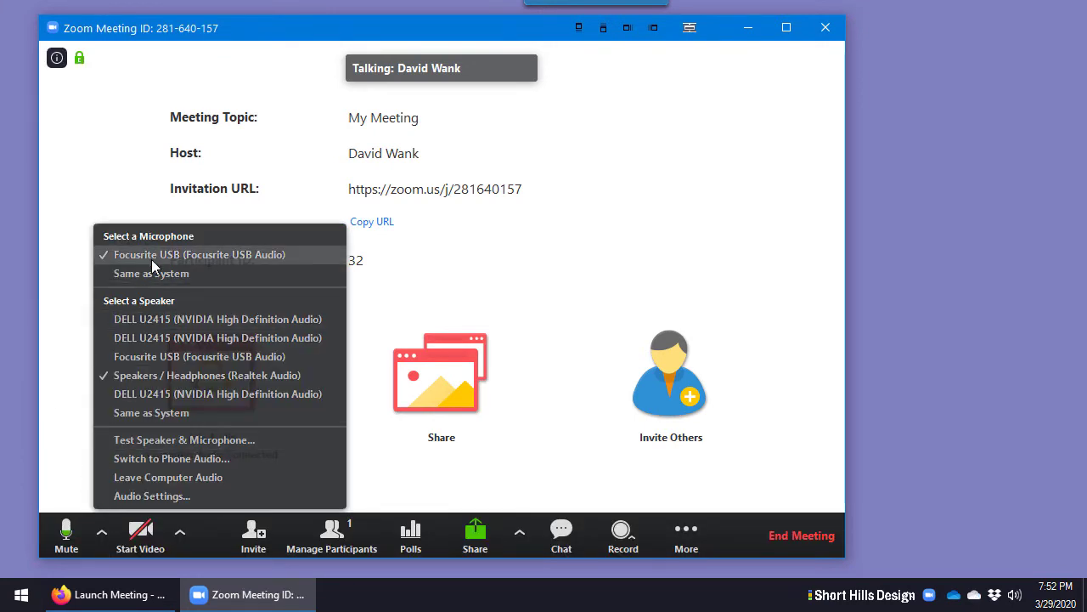
{"action": "left_click", "coordinate": [60, 460]}
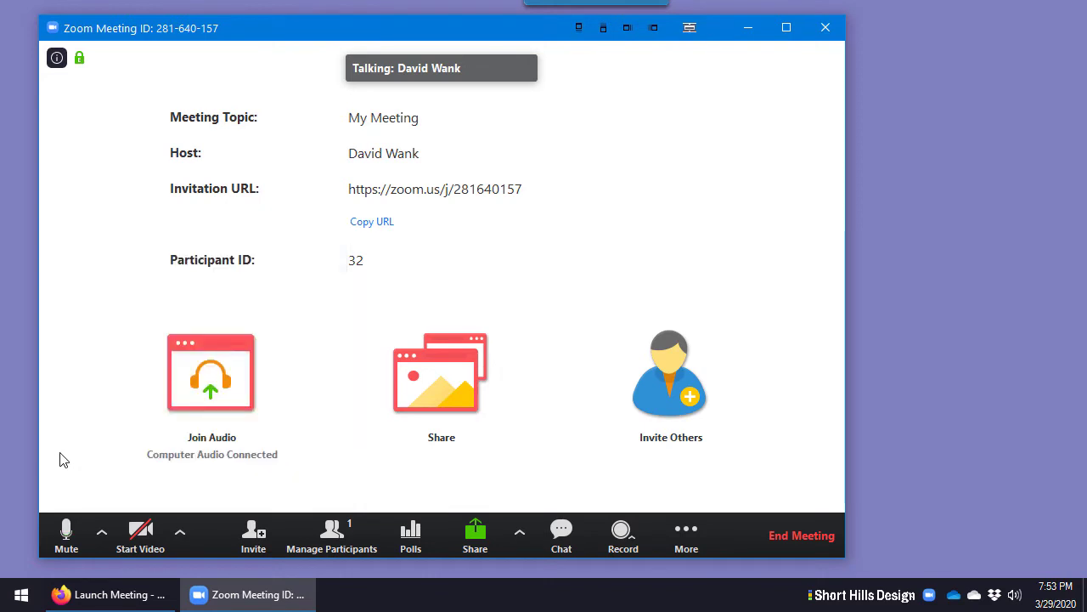
{"action": "left_click", "coordinate": [101, 532]}
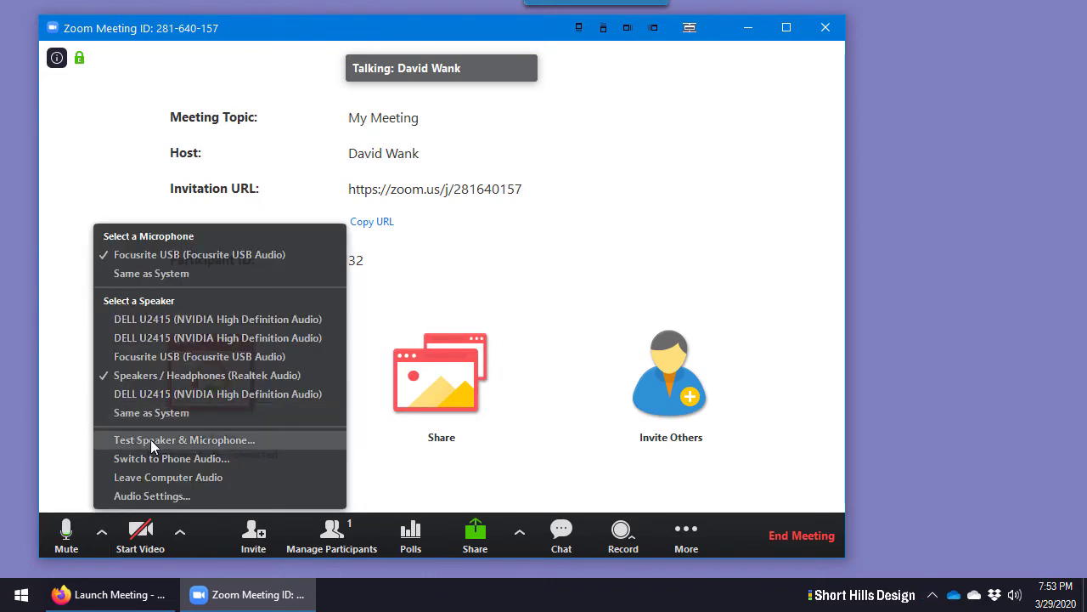
{"action": "left_click", "coordinate": [190, 440]}
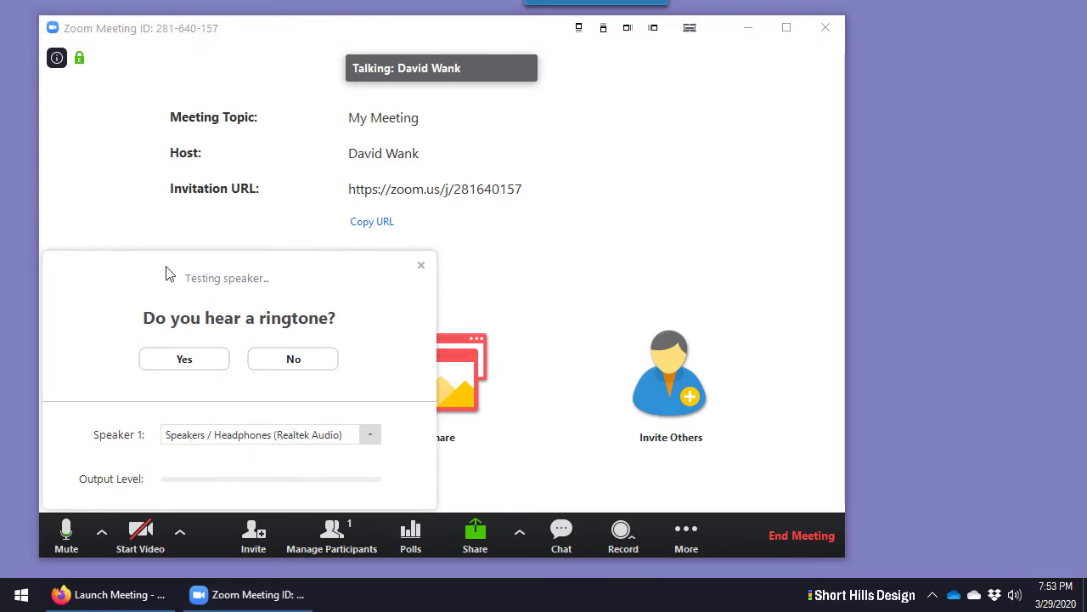
{"action": "left_click", "coordinate": [187, 365]}
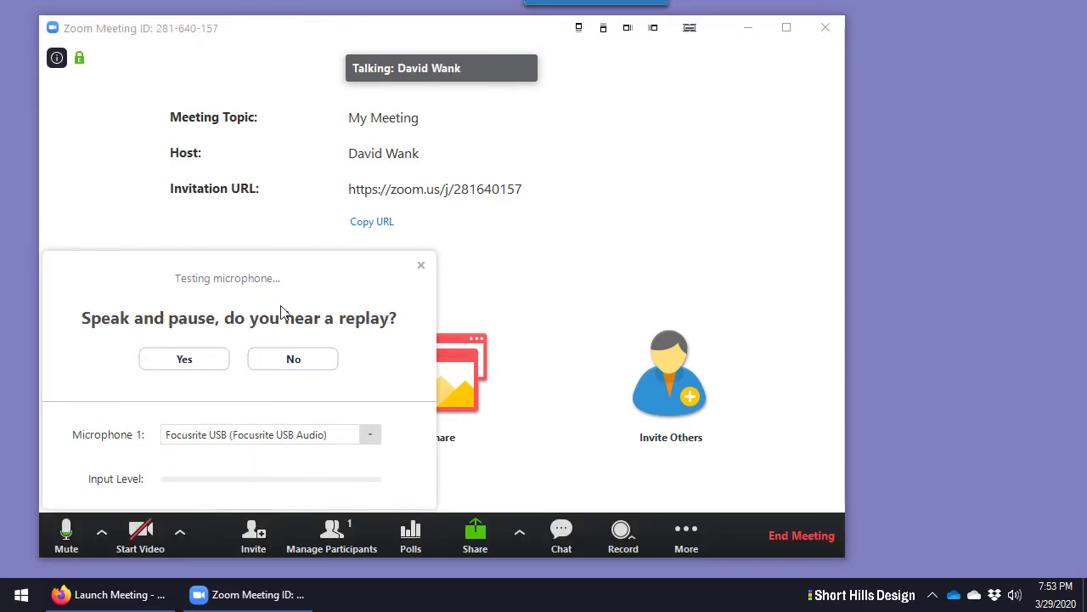
{"action": "left_click", "coordinate": [190, 365]}
{"action": "left_click", "coordinate": [219, 440]}
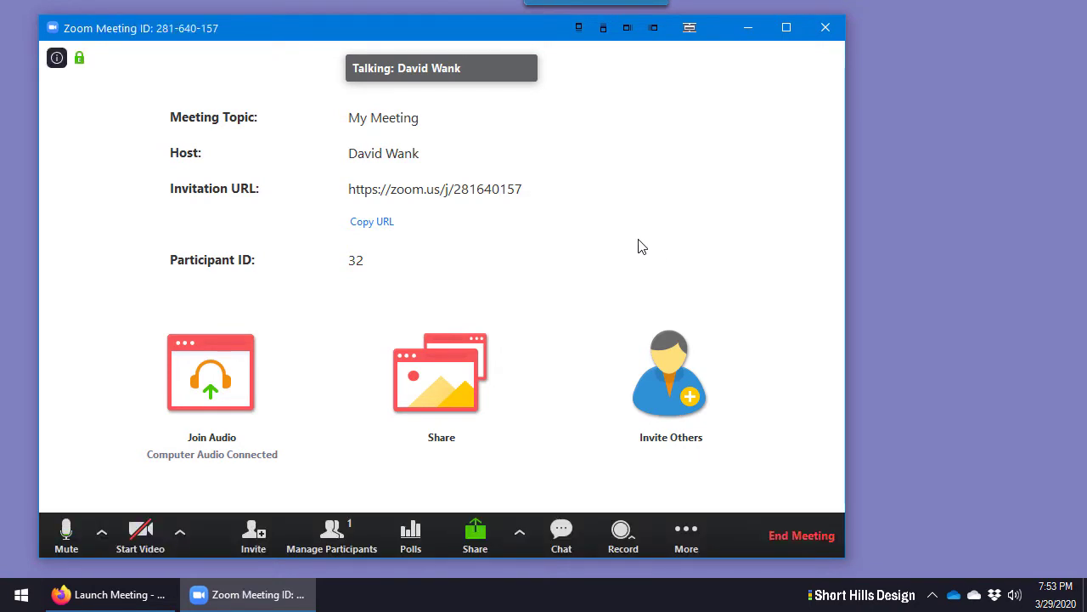
{"action": "left_click", "coordinate": [331, 533]}
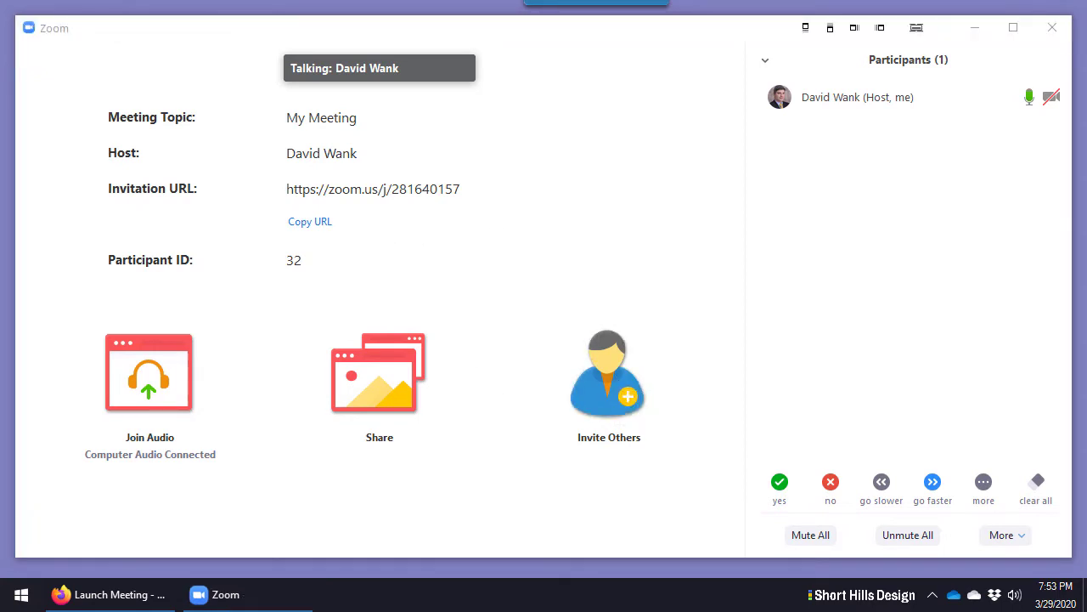
Copy the meeting URL and full invitation from the Invite dialog, then close it
{"action": "left_click", "coordinate": [608, 374]}
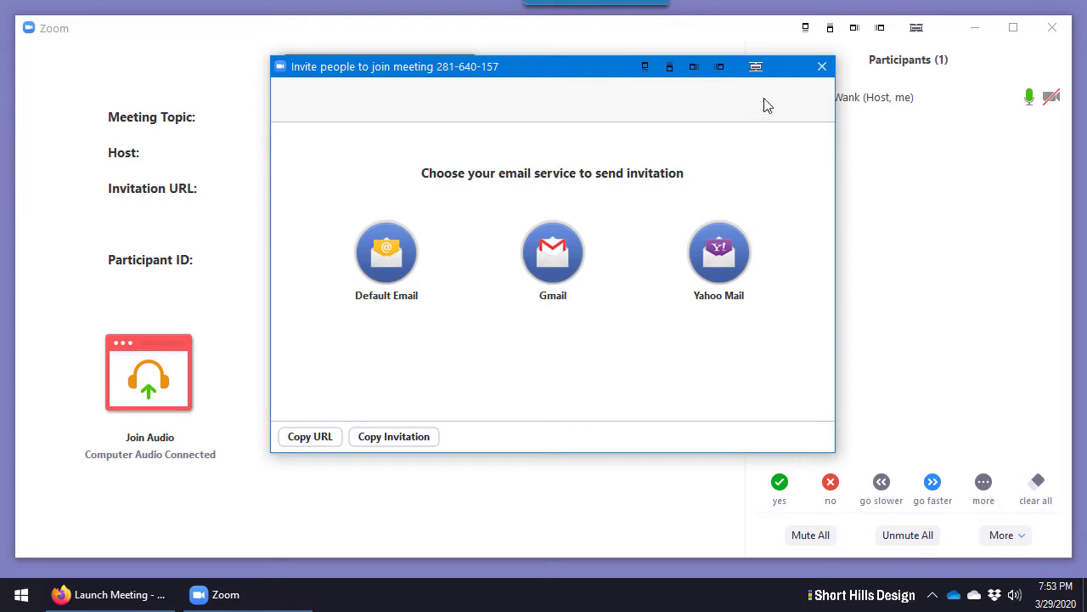
{"action": "left_click", "coordinate": [829, 73]}
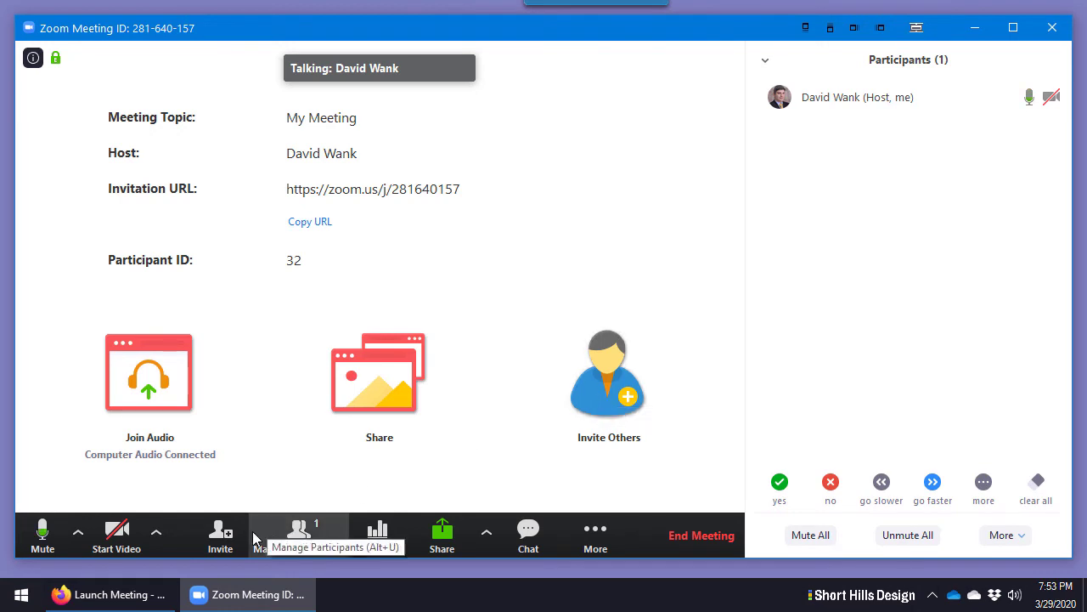
{"action": "left_click", "coordinate": [218, 535]}
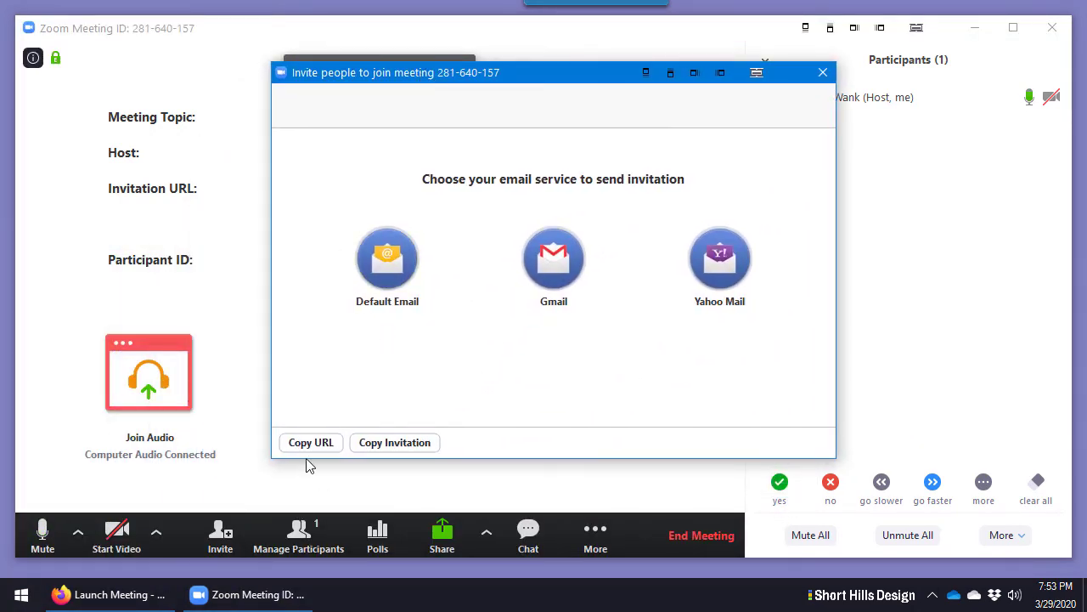
{"action": "left_click", "coordinate": [309, 447]}
{"action": "left_click", "coordinate": [371, 448]}
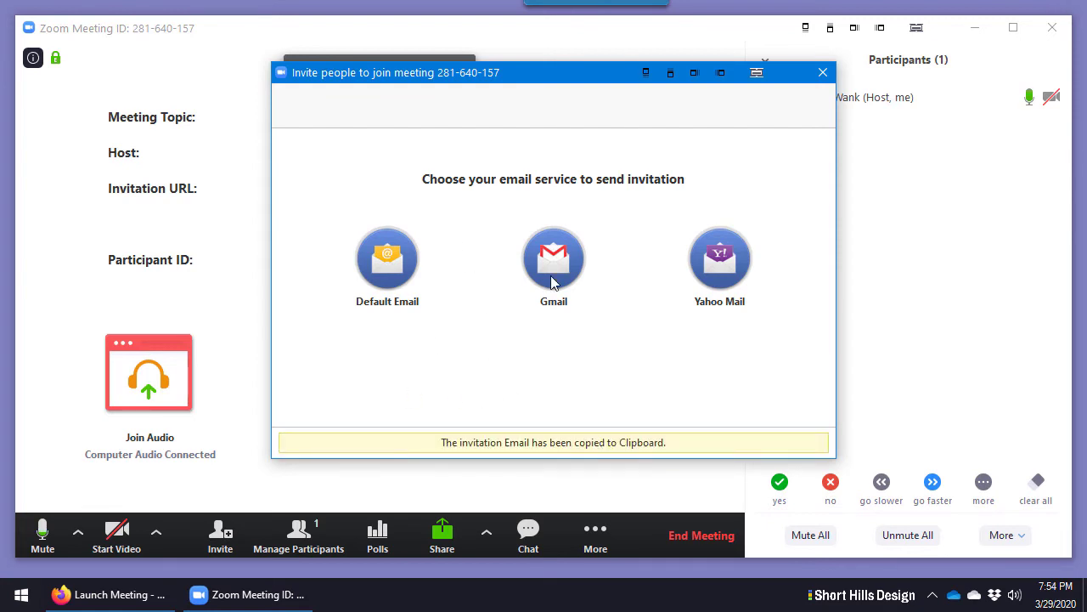
{"action": "left_click", "coordinate": [822, 73]}
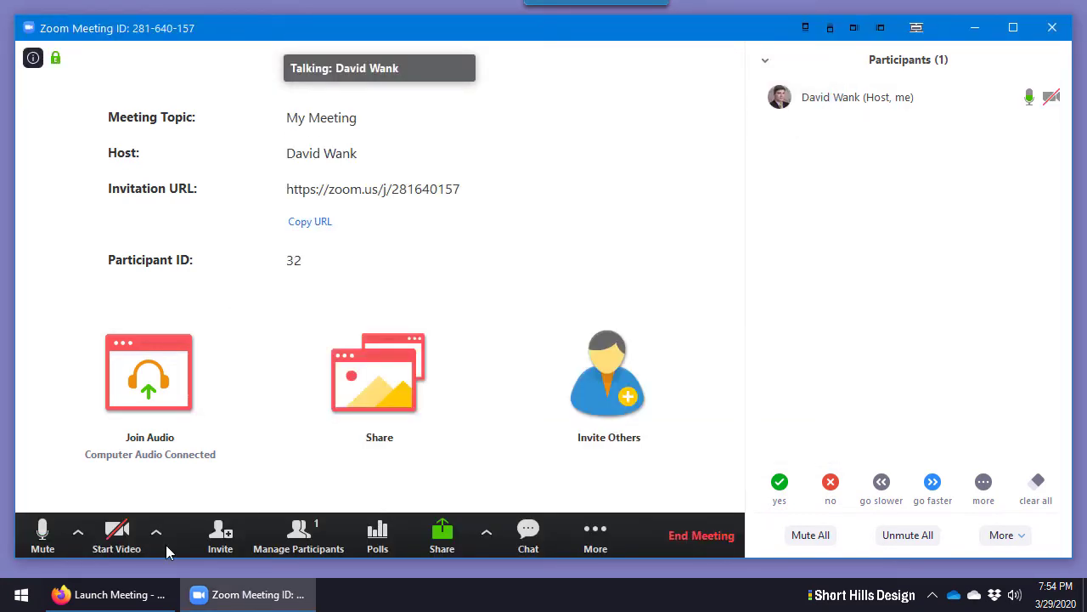
Glance at the camera list, then open Group Chat and narrow the meeting window
{"action": "left_click", "coordinate": [156, 533]}
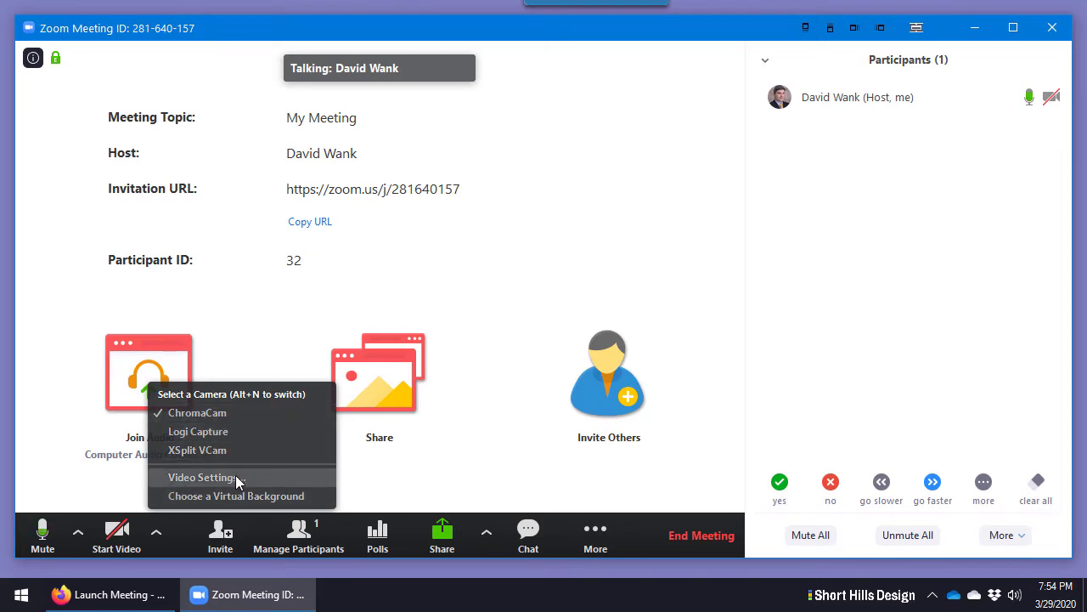
{"action": "left_click", "coordinate": [43, 253]}
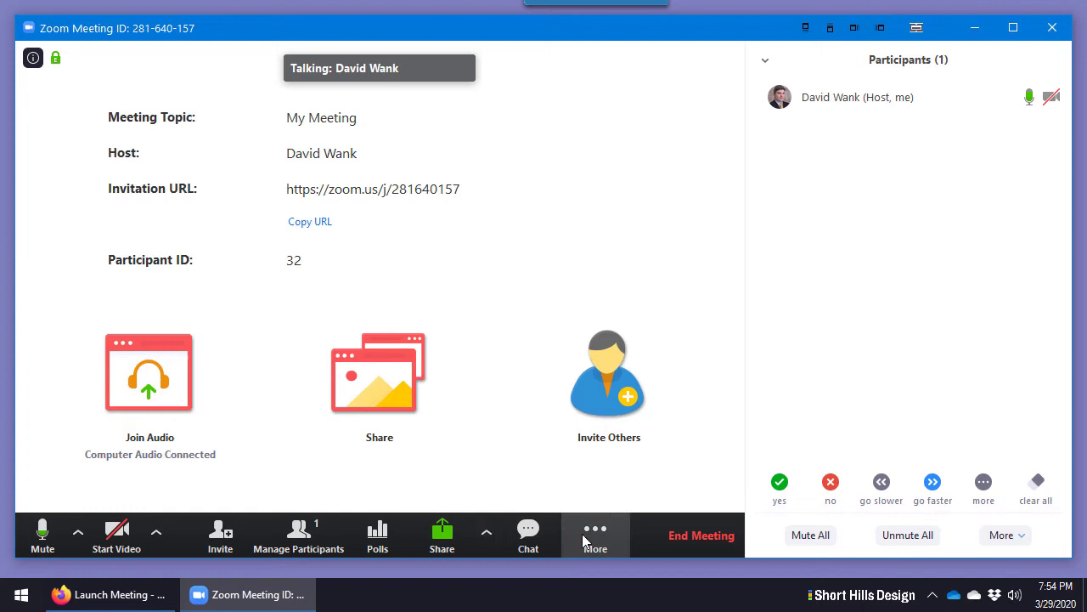
{"action": "left_click", "coordinate": [527, 533]}
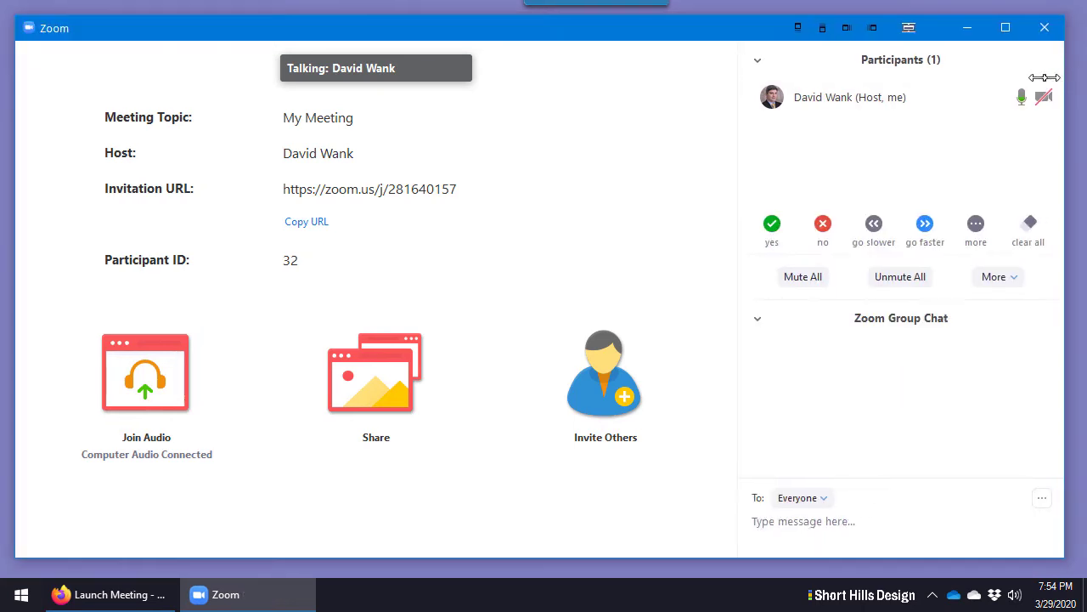
{"action": "left_click_drag", "start_coordinate": [1070, 80], "coordinate": [773, 65]}
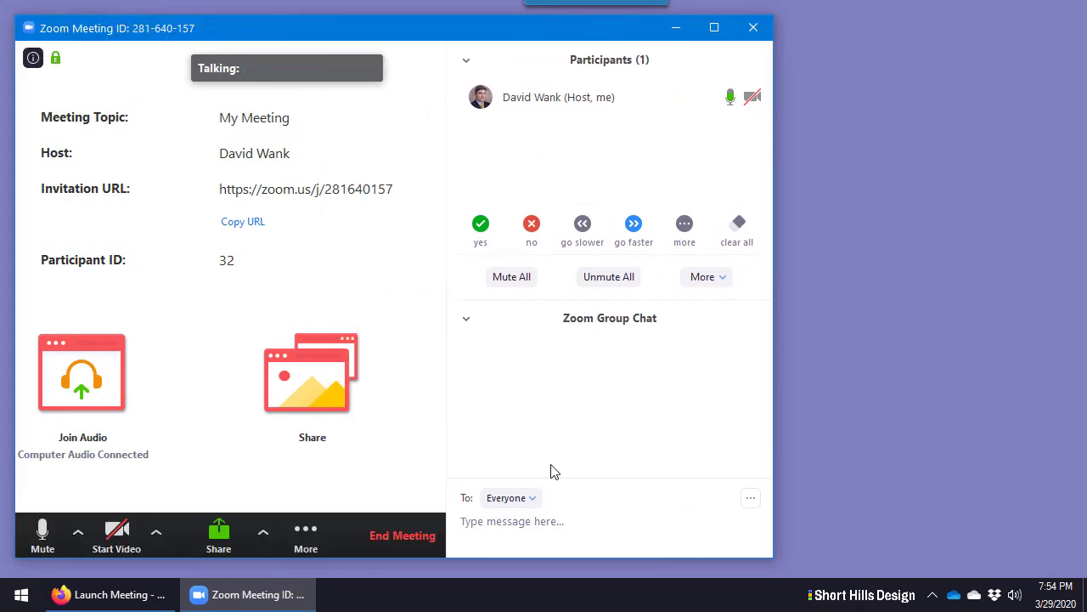
Send Everyone: "hello everyone. I'm having trouble with my hardware, please give me a minute. Thank you"
{"action": "left_click", "coordinate": [509, 521]}
{"action": "type", "text": "hello everyone. I'm having trouble with my"}
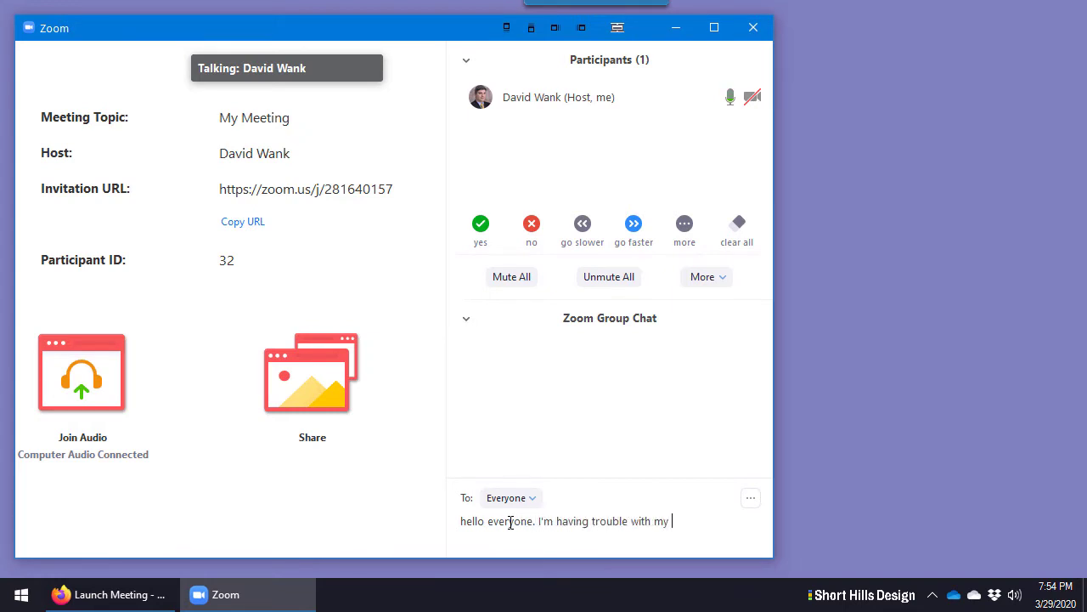
{"action": "type", "text": "hardware, please give me a mi"}
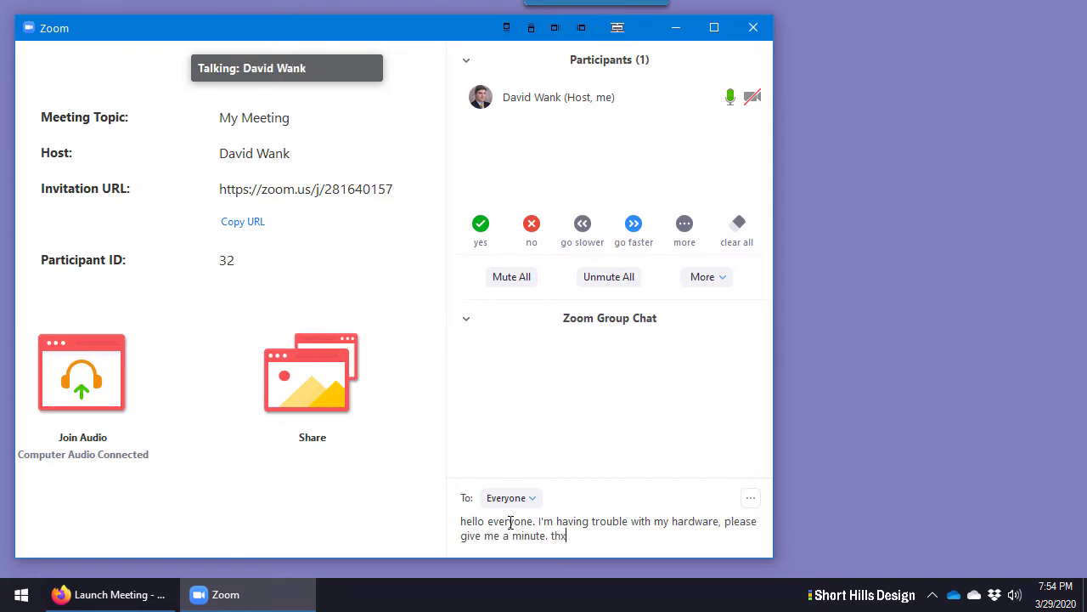
{"action": "type", "text": "nute. Thank you"}
{"action": "key", "text": "Return"}
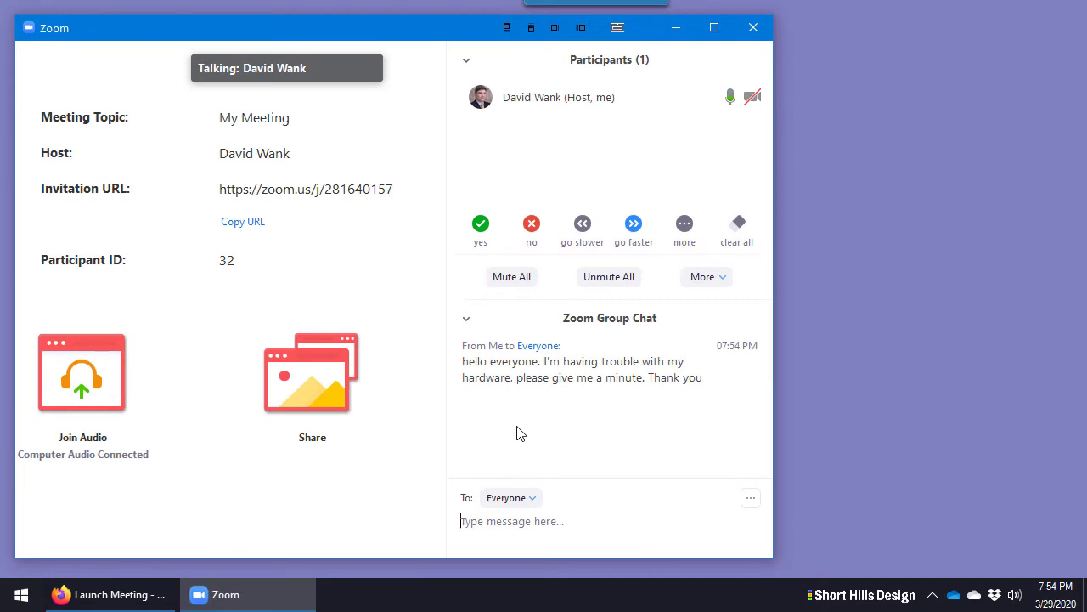
Check the chat's To: recipient dropdown and return to the message box
{"action": "left_click", "coordinate": [528, 500]}
{"action": "left_click", "coordinate": [538, 532]}
{"action": "left_click", "coordinate": [532, 499]}
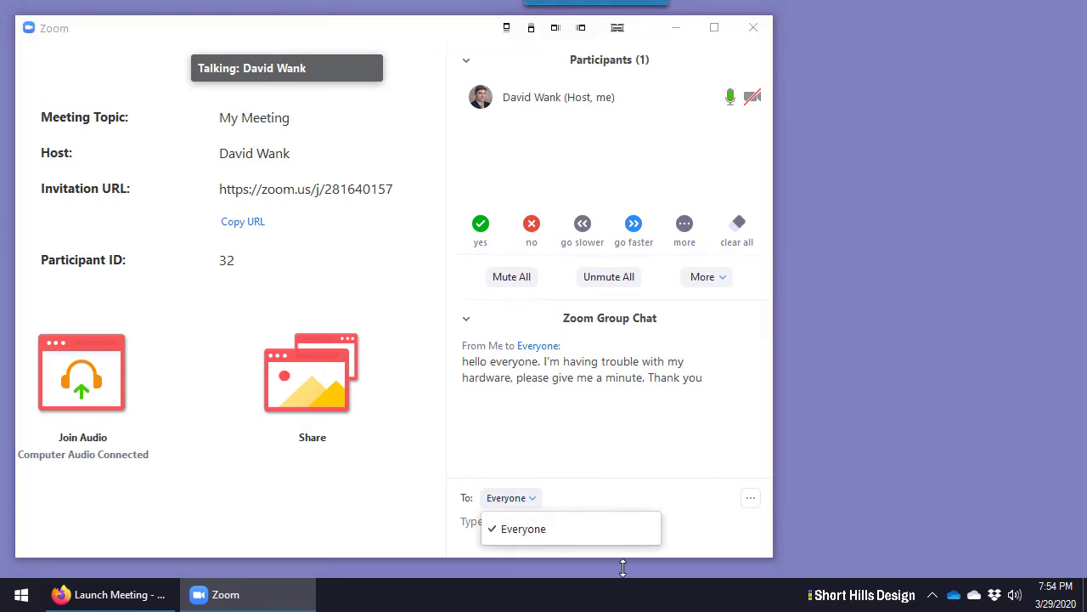
{"action": "left_click", "coordinate": [736, 547]}
Start a second draft message, then select and delete it
{"action": "type", "text": "thisi s a private message"}
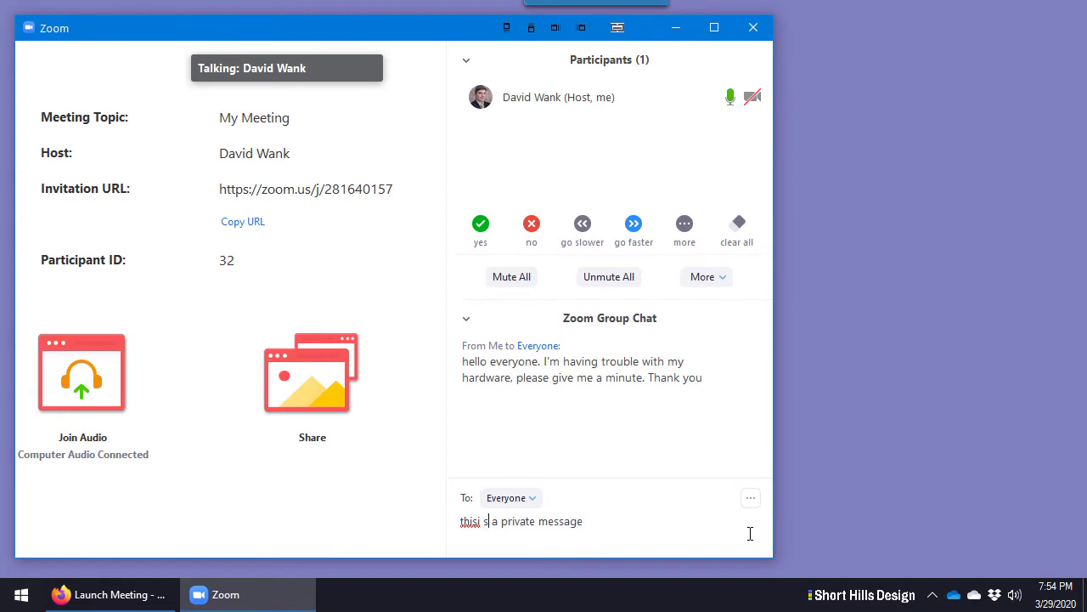
{"action": "key", "text": "BackSpace"}
{"action": "key", "text": "BackSpace"}
{"action": "key", "text": "BackSpace"}
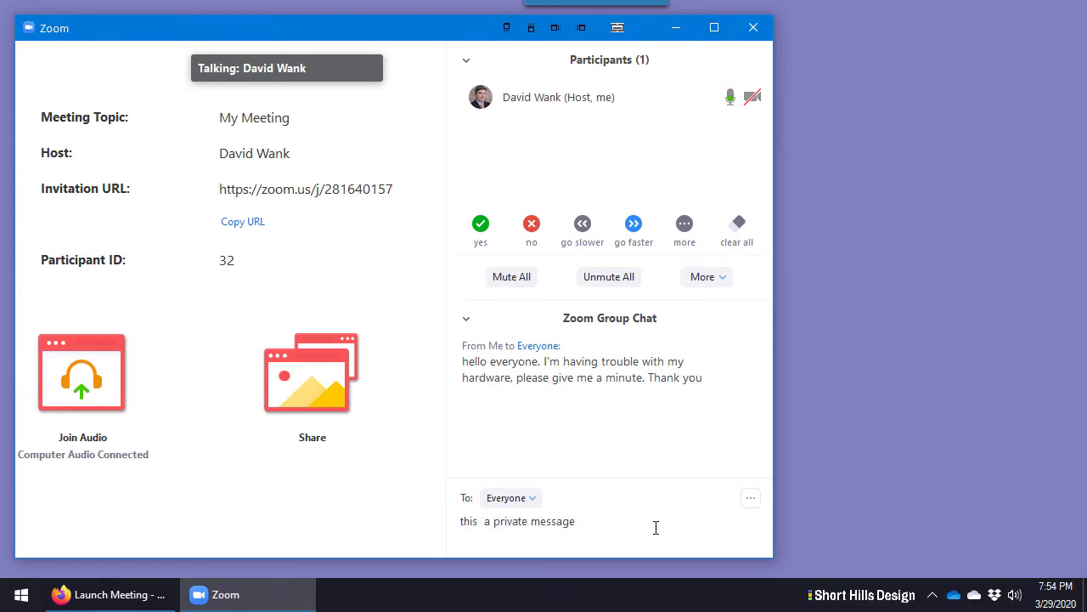
{"action": "left_click_drag", "start_coordinate": [656, 526], "coordinate": [452, 515]}
{"action": "key", "text": "BackSpace"}
Keep Everyone as the recipient and look over the chat's extra options menu
{"action": "left_click", "coordinate": [529, 505]}
{"action": "left_click", "coordinate": [541, 527]}
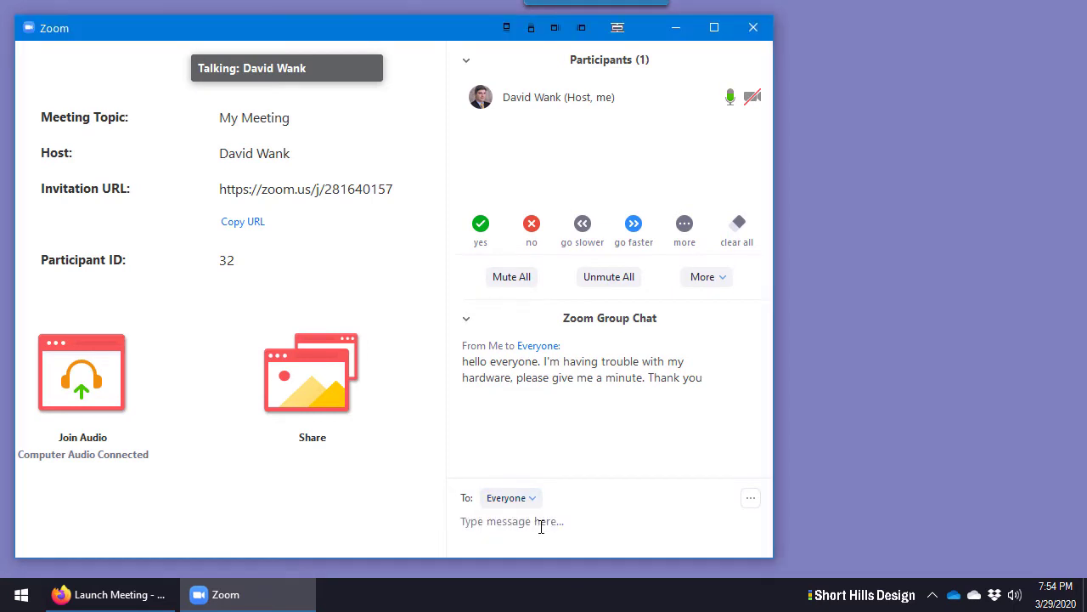
{"action": "left_click", "coordinate": [752, 498]}
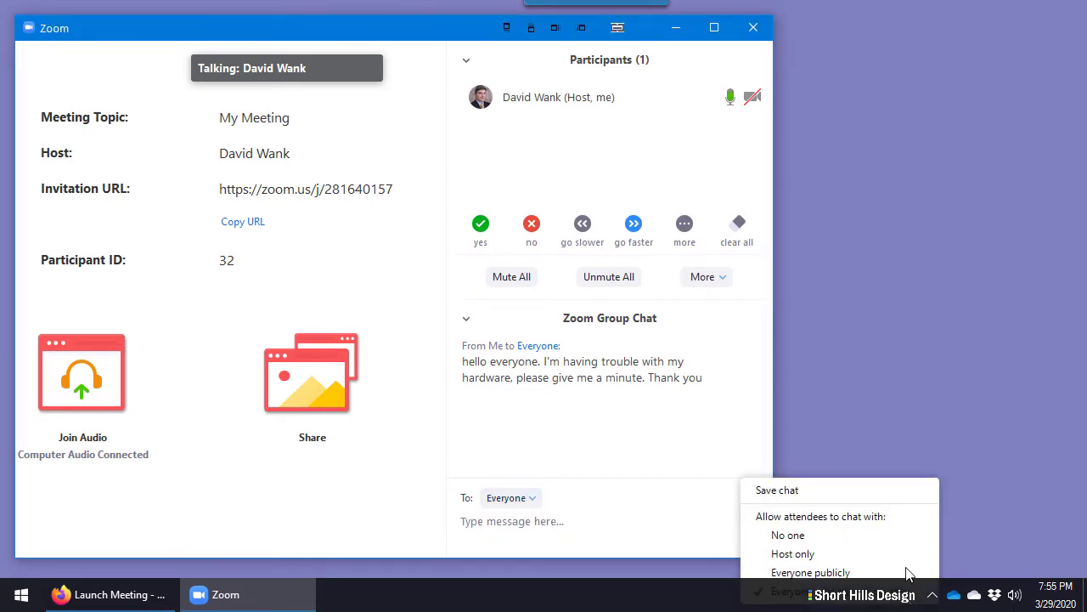
{"action": "left_click", "coordinate": [698, 518]}
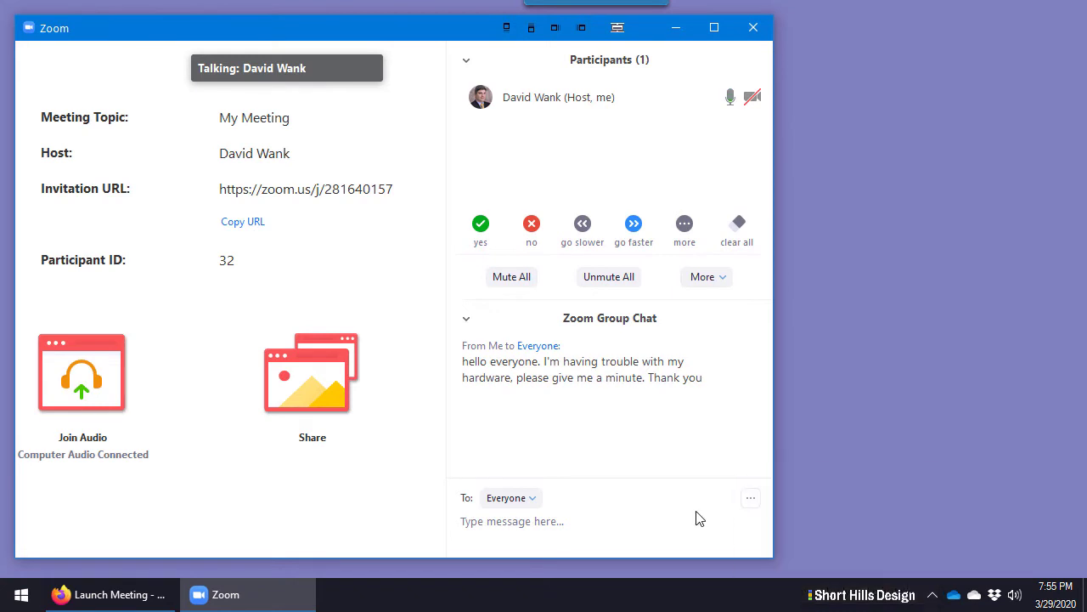
{"action": "mouse_move", "coordinate": [226, 403]}
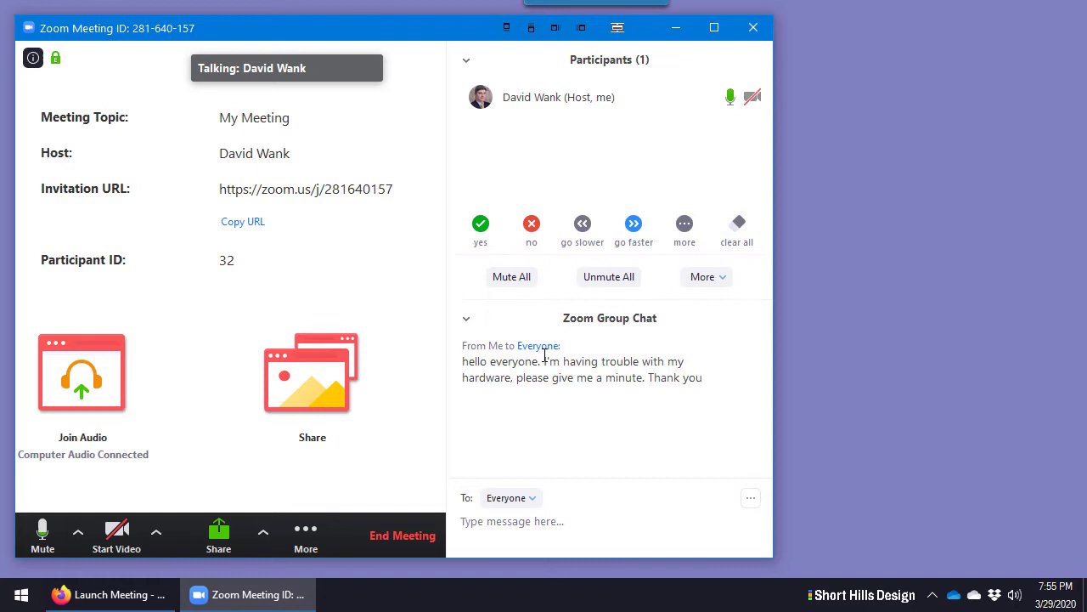
Reposition the meeting window, then move the denture photo window higher and enlarge it
{"action": "mouse_move", "coordinate": [303, 31]}
{"action": "left_mouse_down"}
{"action": "mouse_move", "coordinate": [299, 22]}
{"action": "mouse_move", "coordinate": [319, 37]}
{"action": "left_mouse_up"}
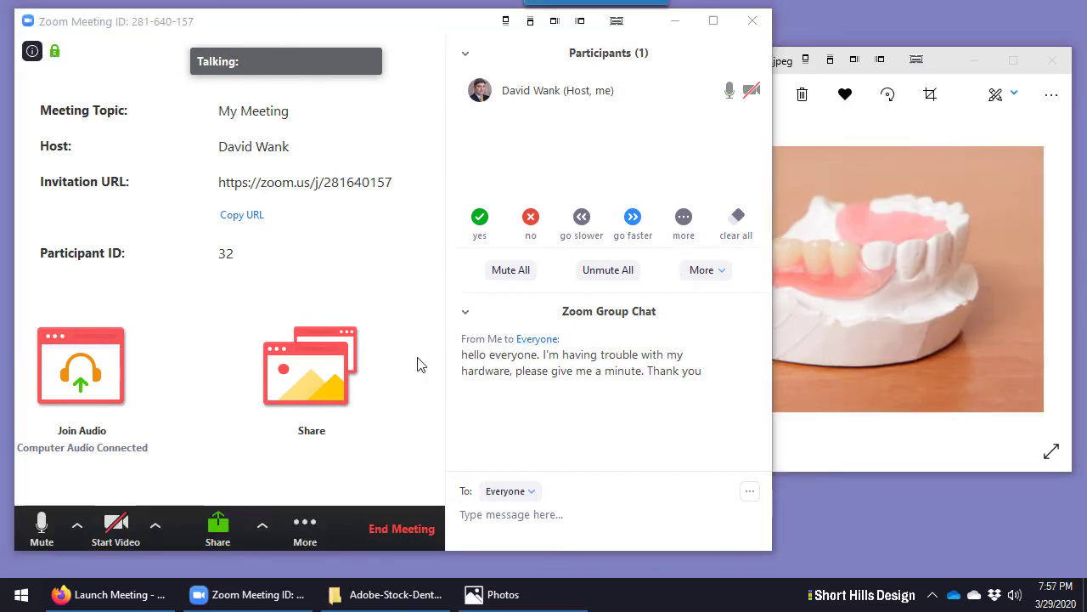
{"action": "left_click", "coordinate": [507, 161]}
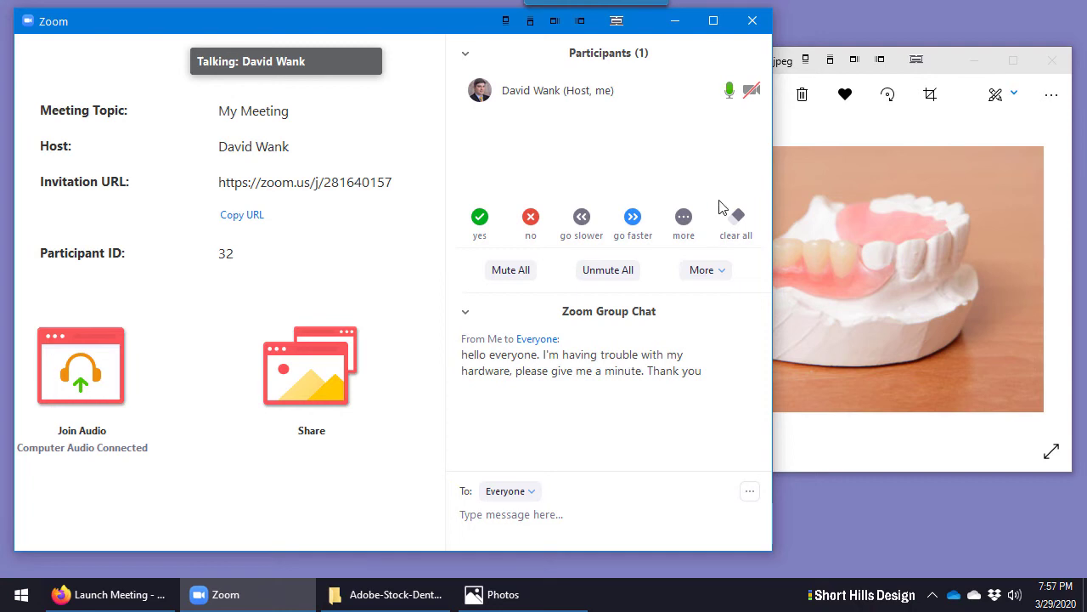
{"action": "left_click", "coordinate": [812, 134]}
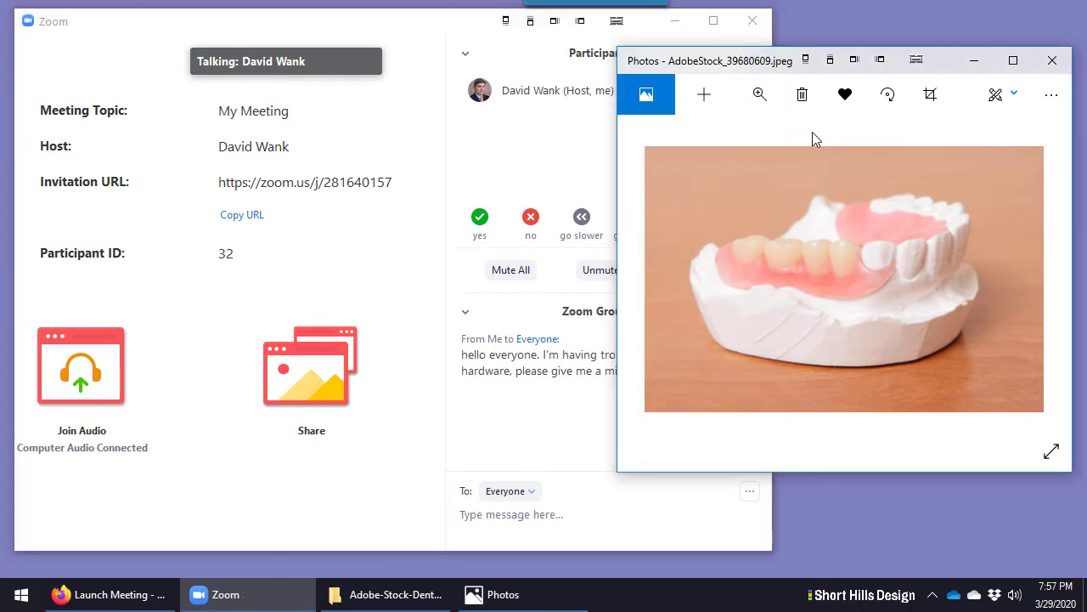
{"action": "left_click_drag", "start_coordinate": [723, 60], "coordinate": [727, 39]}
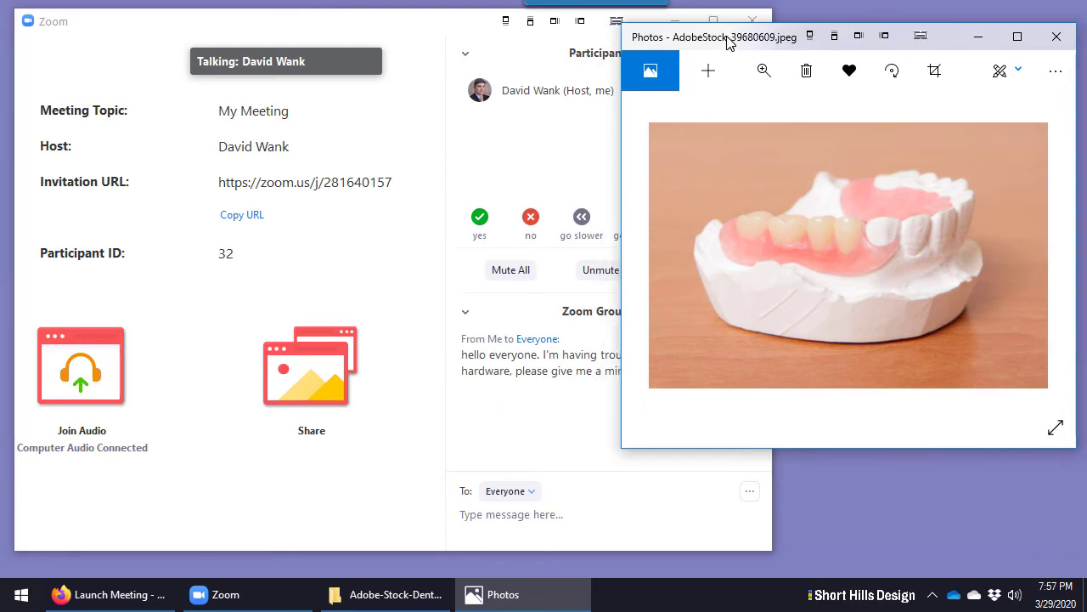
{"action": "left_click_drag", "start_coordinate": [626, 454], "coordinate": [652, 500]}
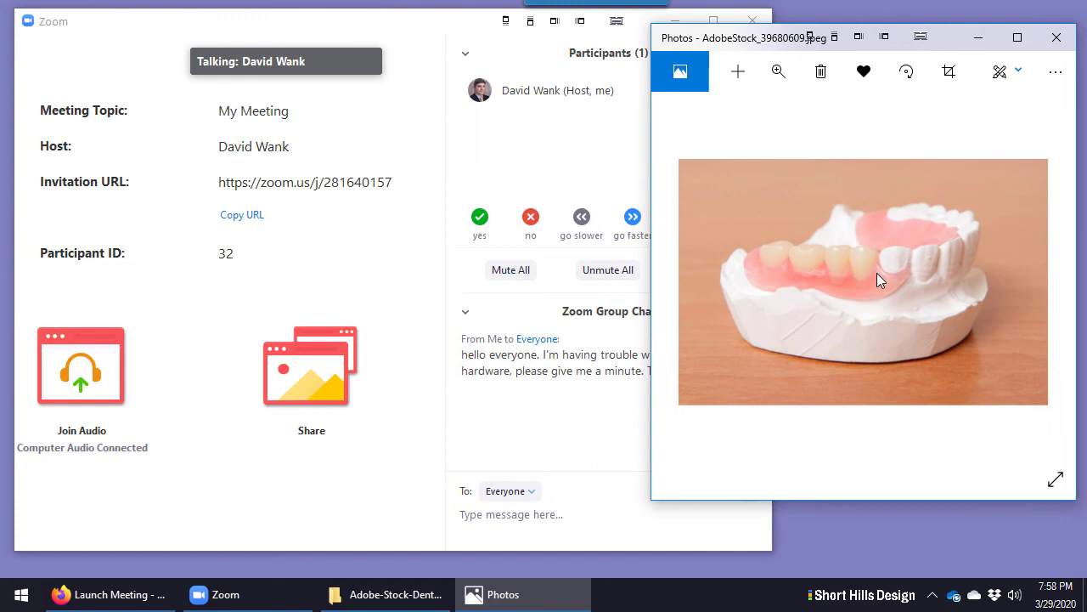
Shrink the meeting window, widen its details, collapse Participants, and minimize the meeting
{"action": "left_click", "coordinate": [758, 545]}
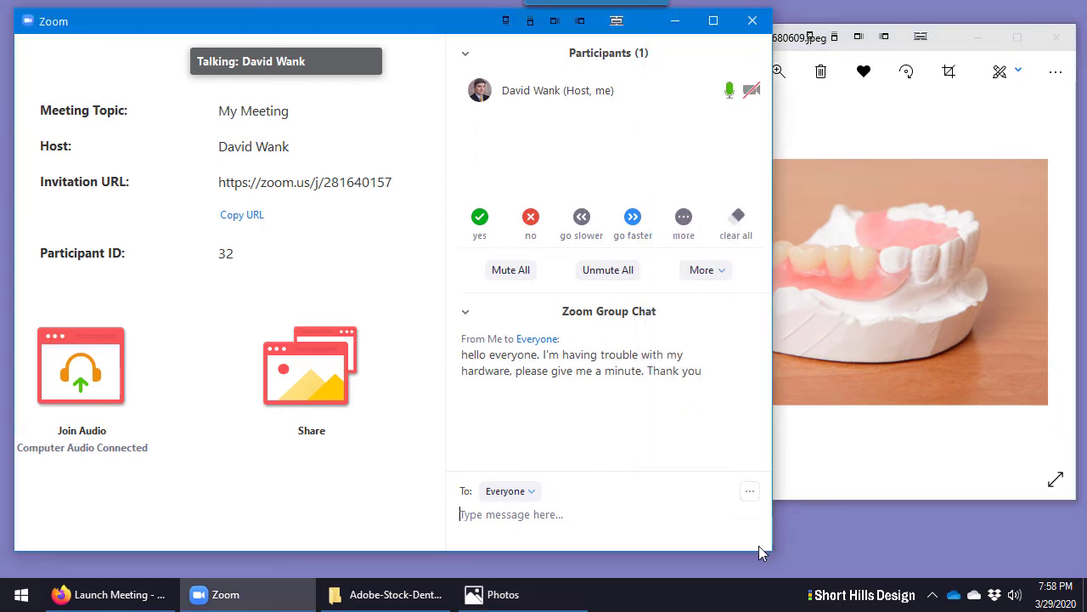
{"action": "left_click_drag", "start_coordinate": [770, 549], "coordinate": [631, 514]}
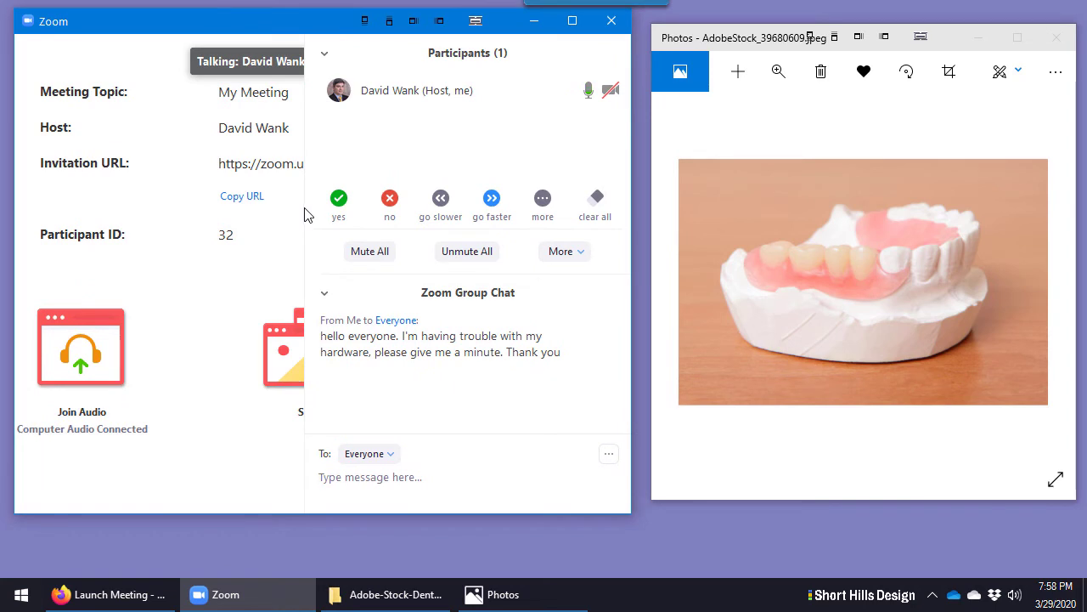
{"action": "left_click_drag", "start_coordinate": [305, 212], "coordinate": [514, 212]}
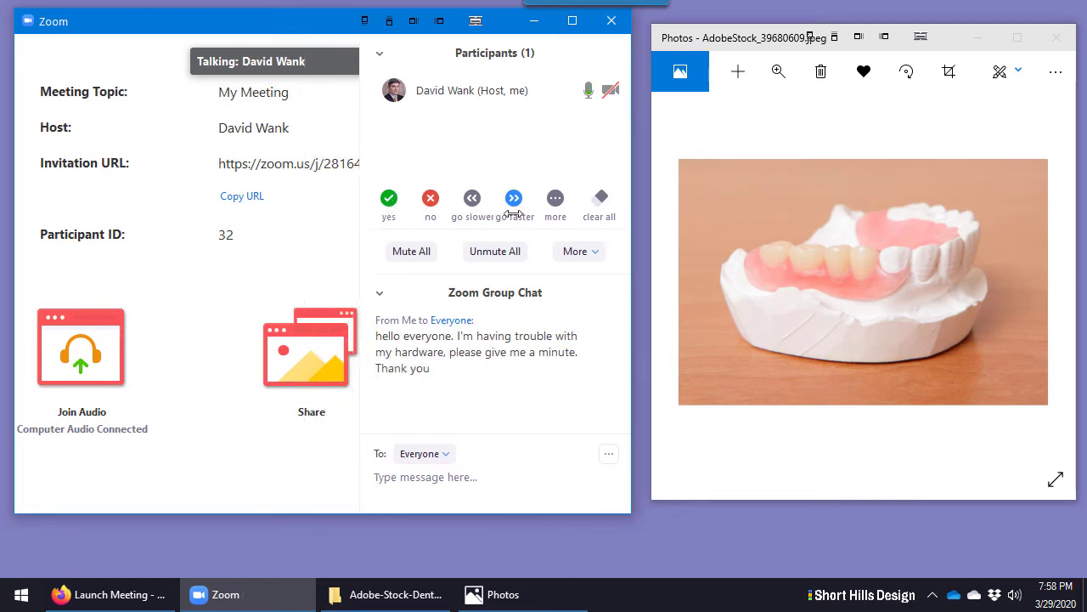
{"action": "left_click", "coordinate": [379, 54]}
{"action": "mouse_move", "coordinate": [133, 199]}
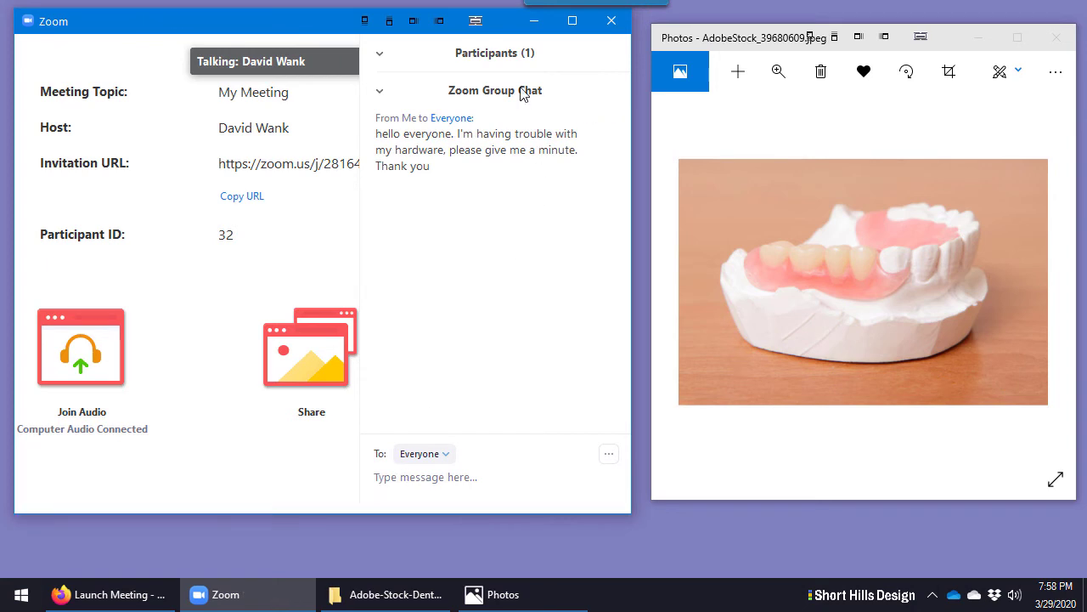
{"action": "left_click", "coordinate": [533, 20]}
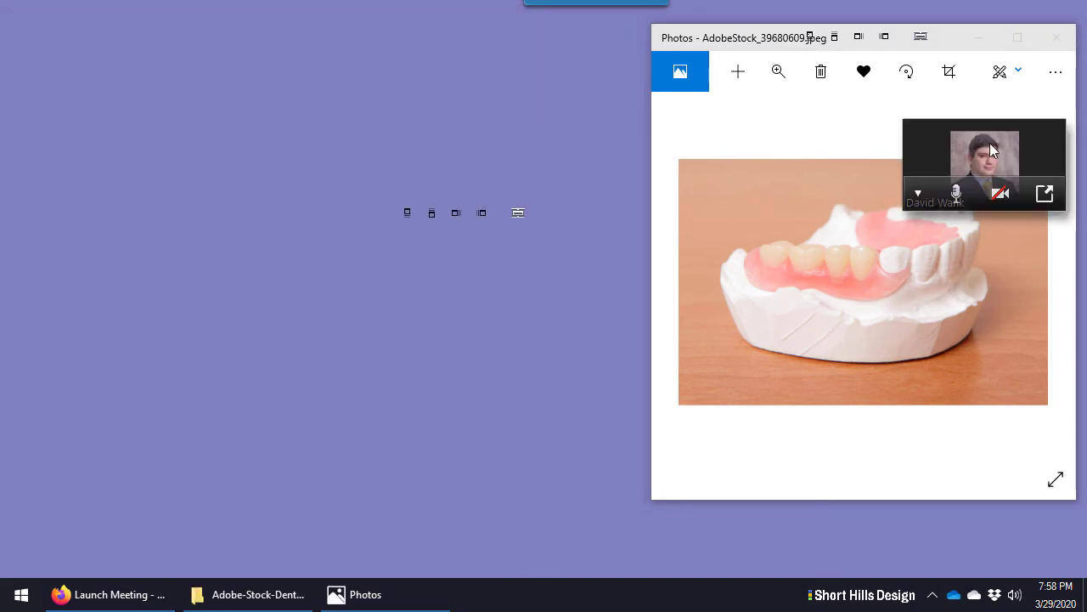
Move the video thumbnail to the upper left, restore the full meeting window, and enlarge it
{"action": "left_click_drag", "start_coordinate": [989, 143], "coordinate": [130, 64]}
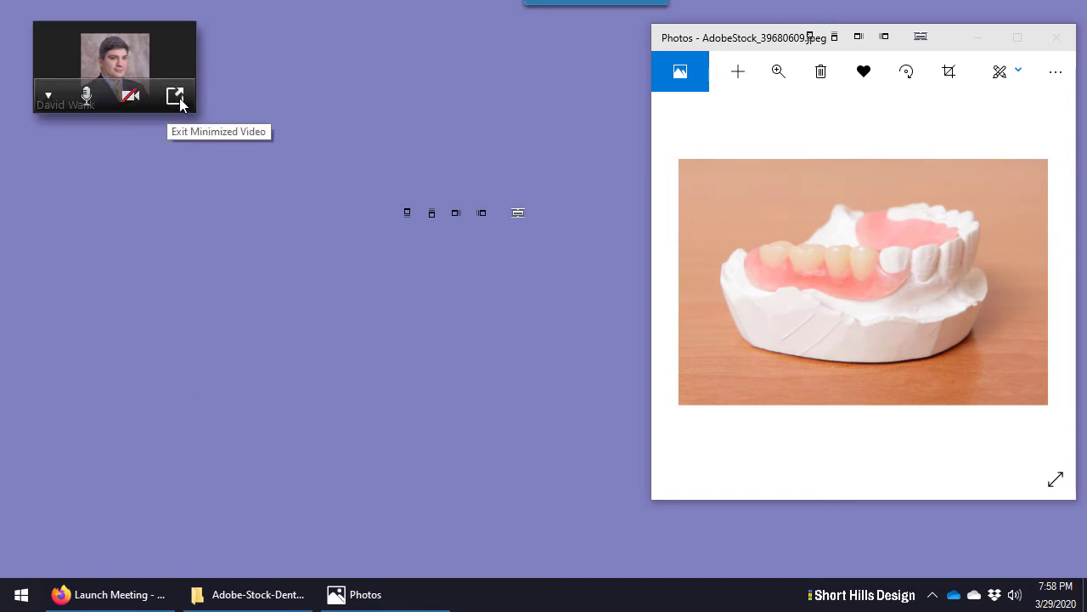
{"action": "left_click", "coordinate": [177, 98]}
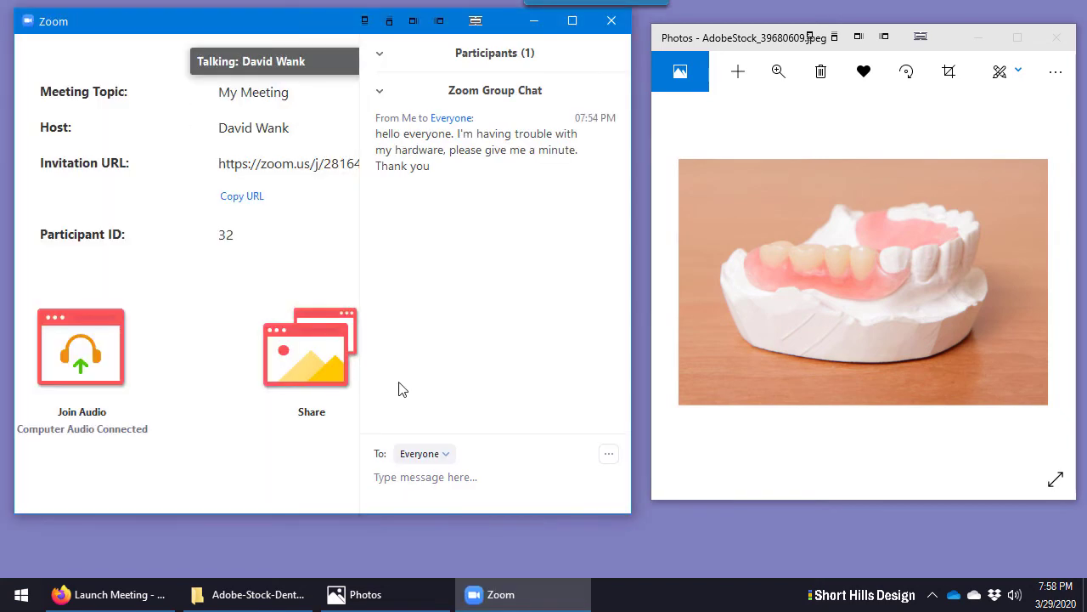
{"action": "mouse_move", "coordinate": [348, 498]}
{"action": "left_click_drag", "start_coordinate": [631, 515], "coordinate": [677, 544]}
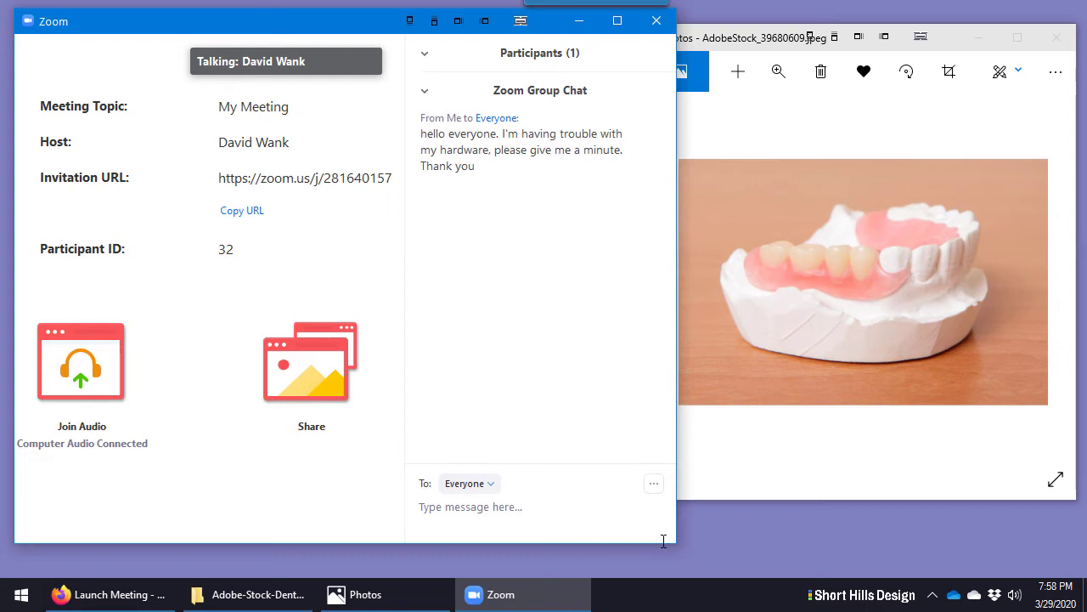
Share Screen 1 so participants see the desktop with the denture photo
{"action": "left_click", "coordinate": [323, 367]}
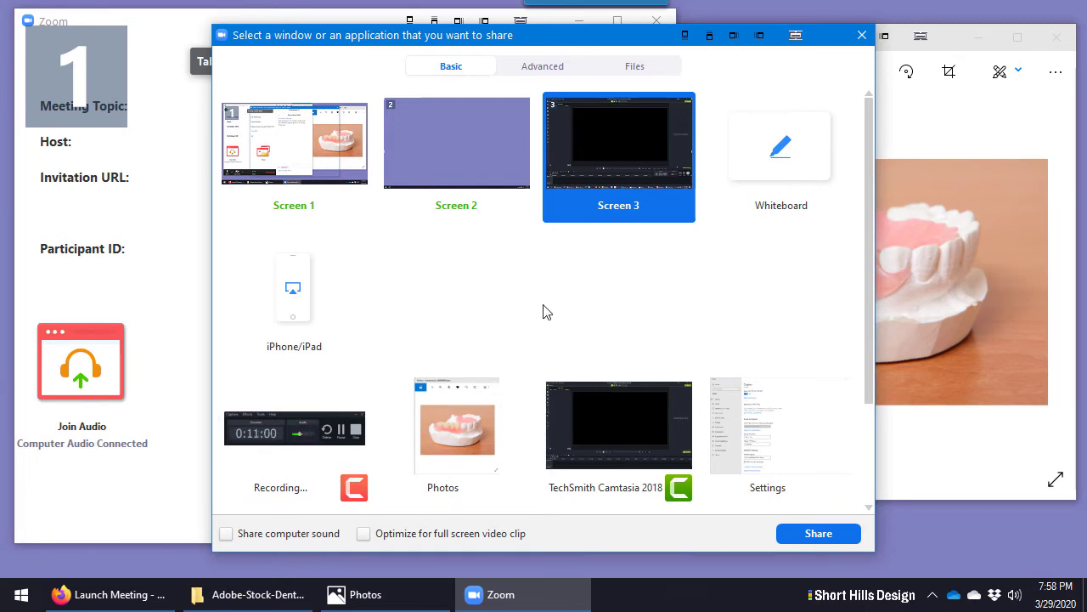
{"action": "left_click", "coordinate": [299, 134]}
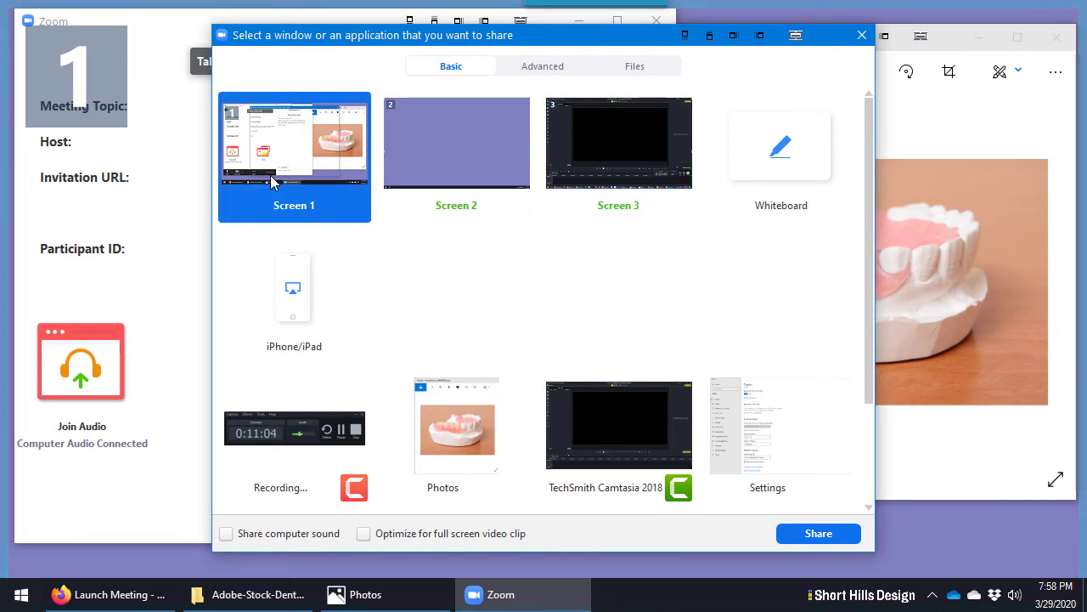
{"action": "left_click", "coordinate": [824, 533]}
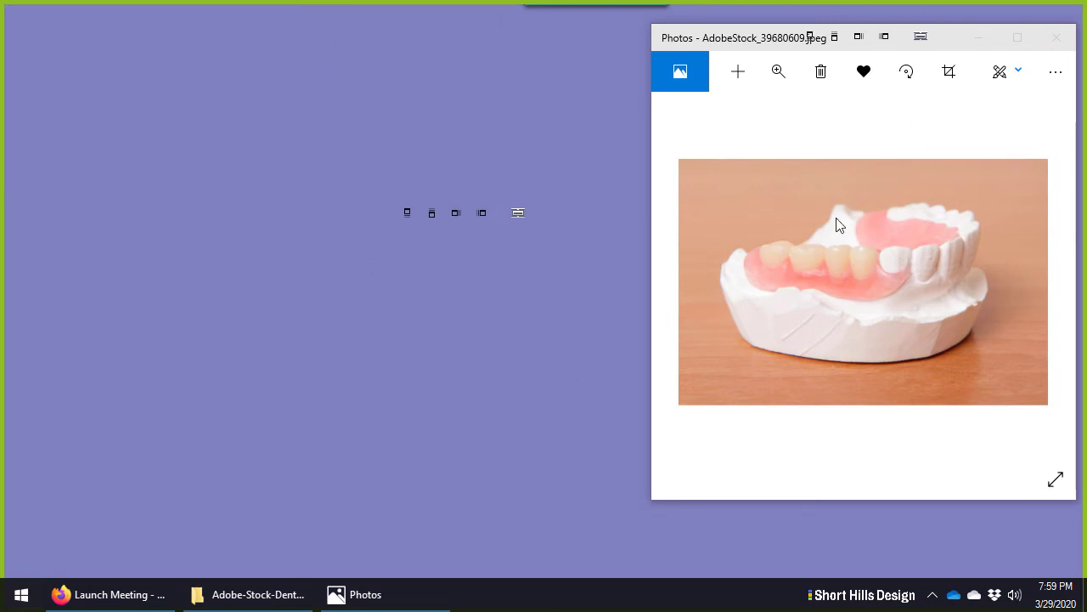
Nudge the denture photo window left and move the floating meeting controls to the top
{"action": "left_click_drag", "start_coordinate": [722, 38], "coordinate": [697, 37]}
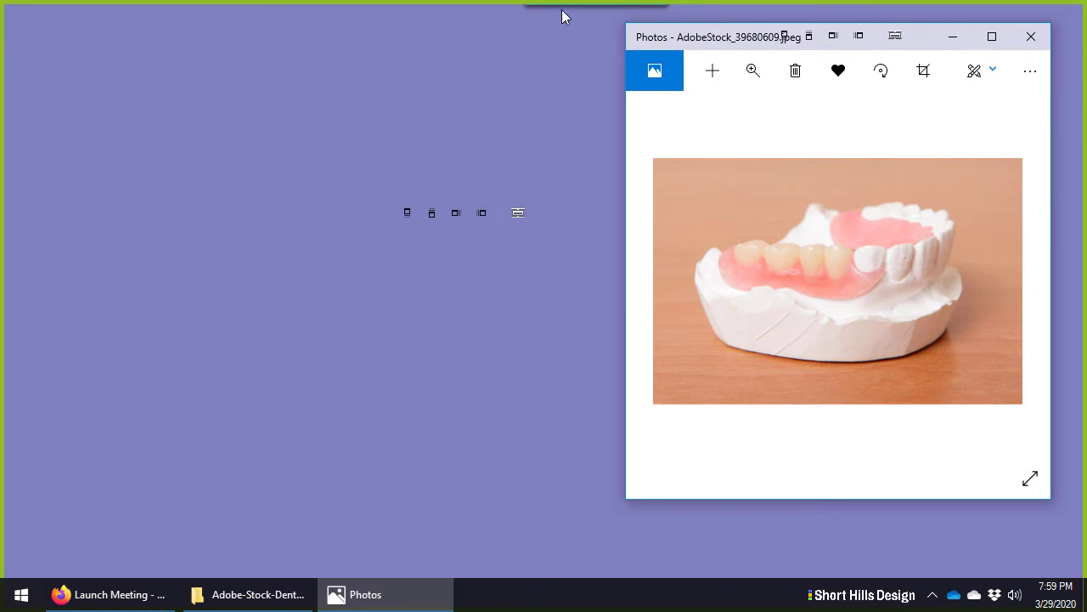
{"action": "mouse_move", "coordinate": [566, 9]}
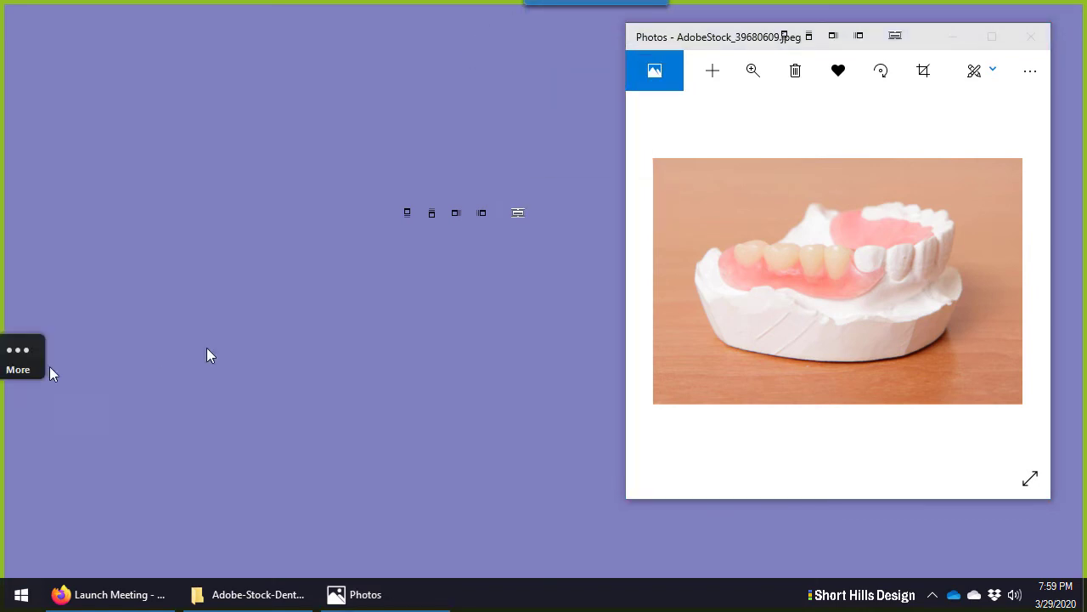
{"action": "left_click_drag", "start_coordinate": [738, 520], "coordinate": [687, 49]}
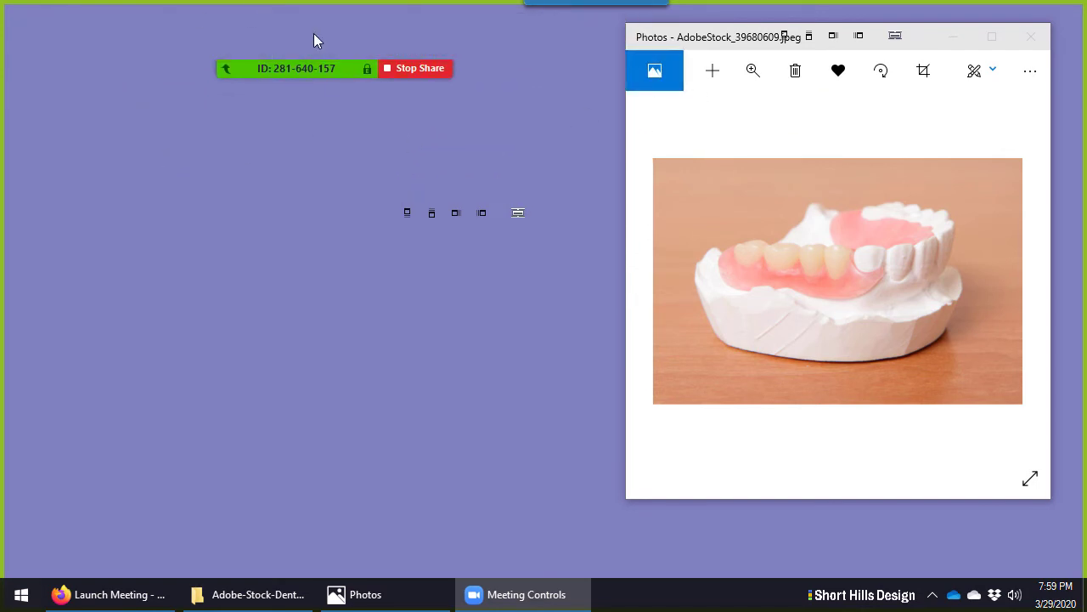
Check the camera, audio and More menus on the sharing toolbar
{"action": "mouse_move", "coordinate": [304, 71]}
{"action": "left_click", "coordinate": [199, 34]}
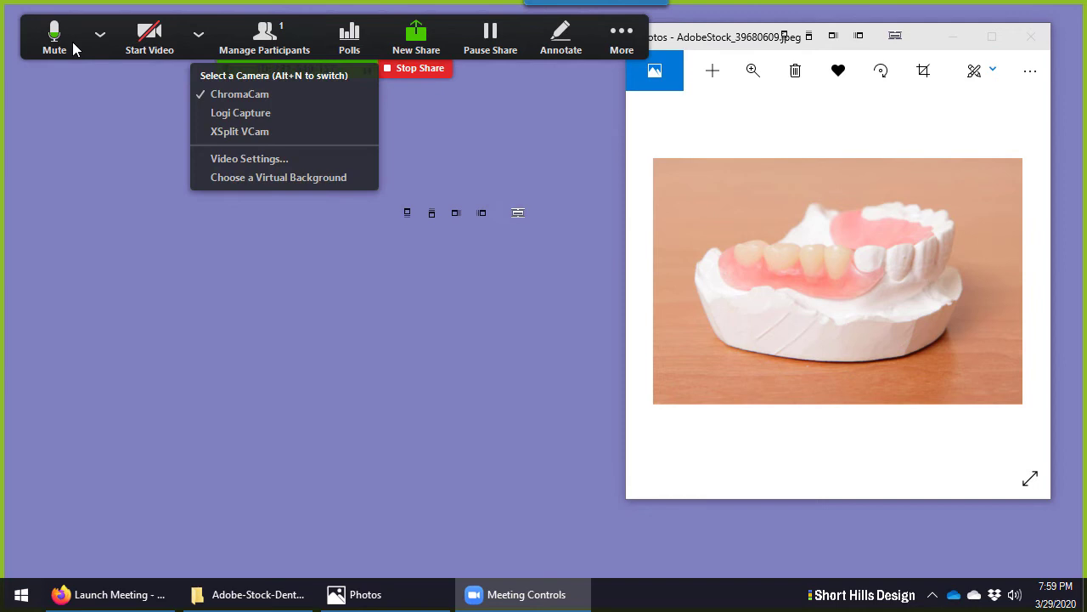
{"action": "left_click", "coordinate": [99, 34]}
{"action": "left_click", "coordinate": [622, 34]}
{"action": "left_click", "coordinate": [198, 34]}
{"action": "left_click", "coordinate": [100, 34]}
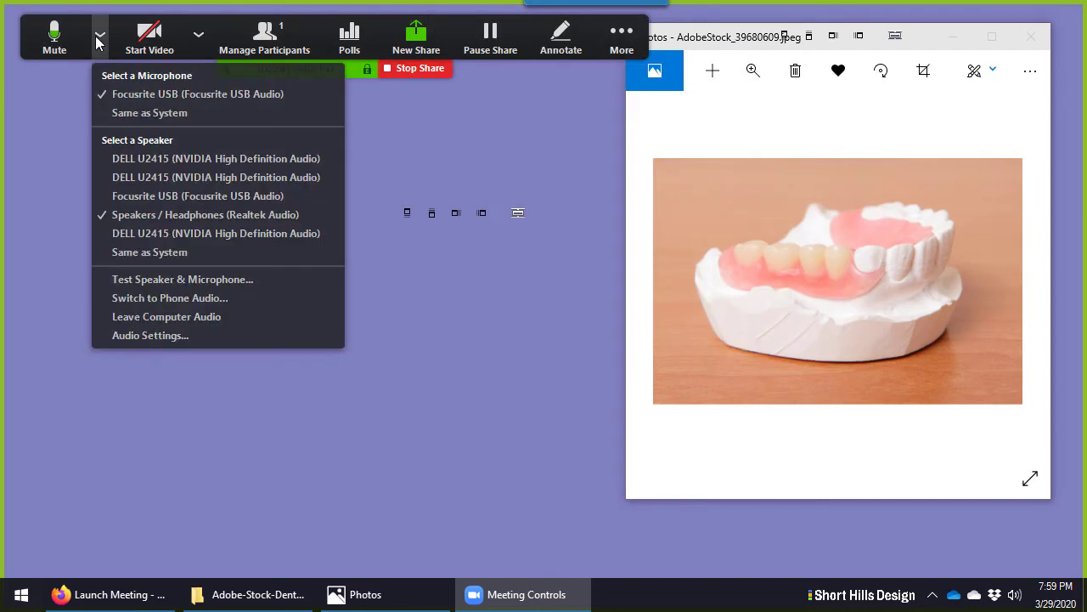
{"action": "left_click", "coordinate": [455, 156]}
Look at the extra meeting options again, then stop sharing the screen
{"action": "mouse_move", "coordinate": [294, 54]}
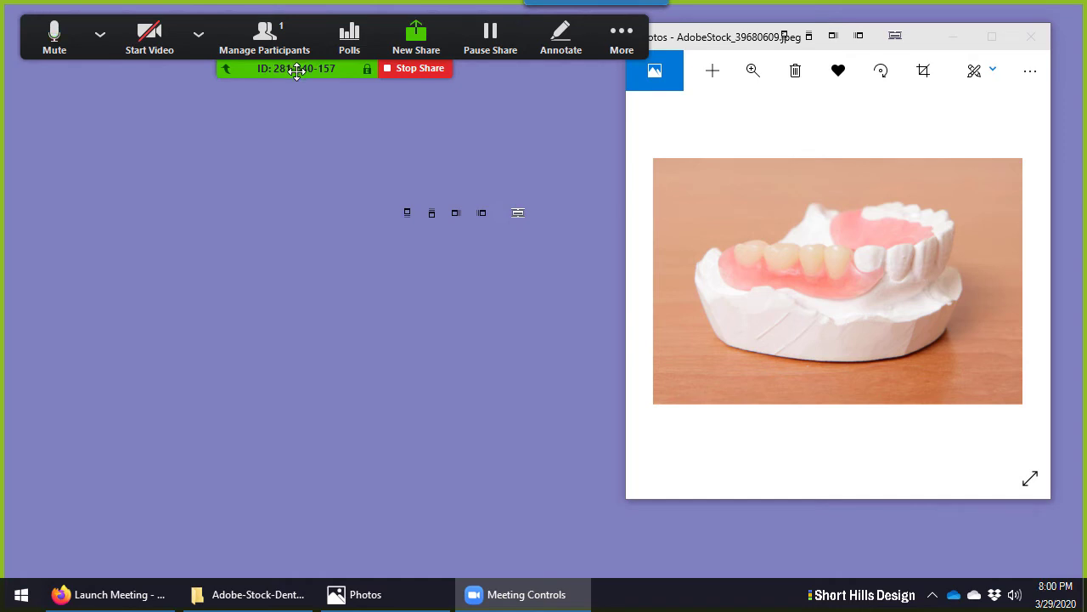
{"action": "left_click", "coordinate": [620, 36]}
{"action": "left_click", "coordinate": [713, 39]}
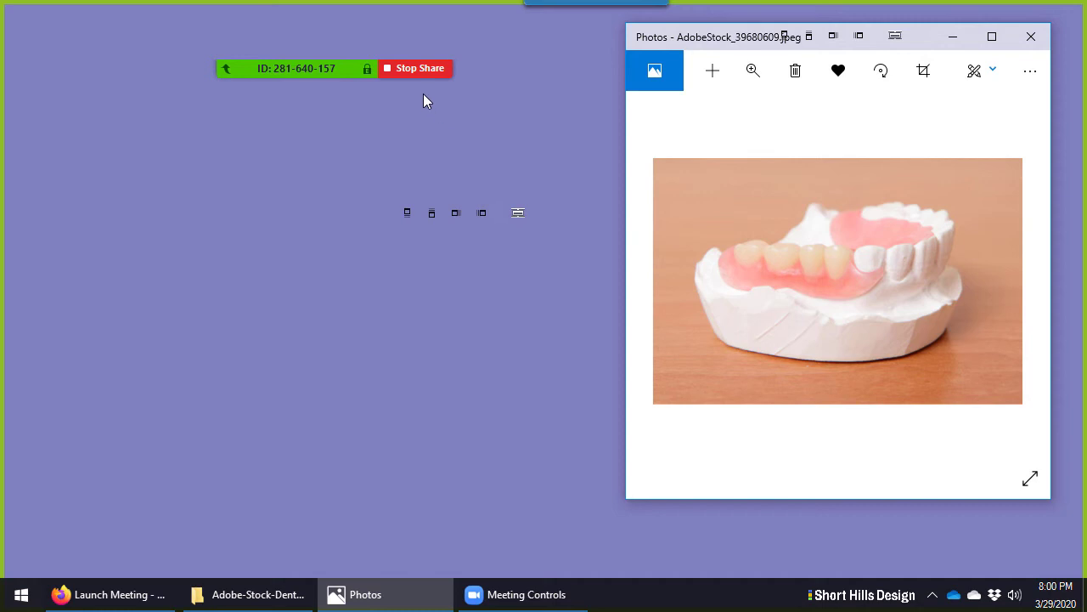
{"action": "left_click", "coordinate": [423, 69]}
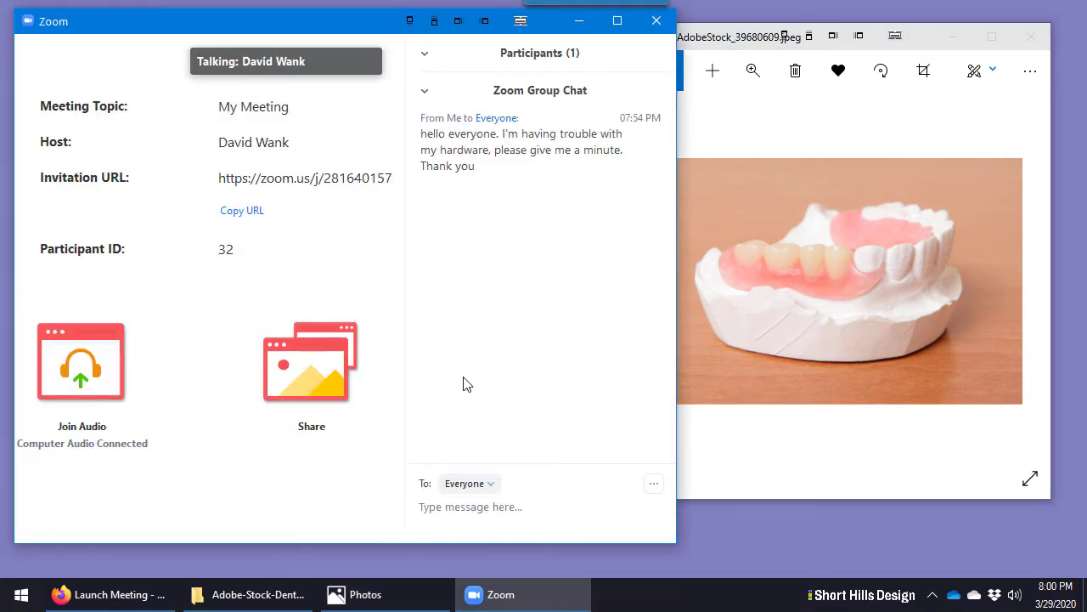
Open the share chooser from the meeting window, then dismiss it without sharing
{"action": "left_click", "coordinate": [272, 598]}
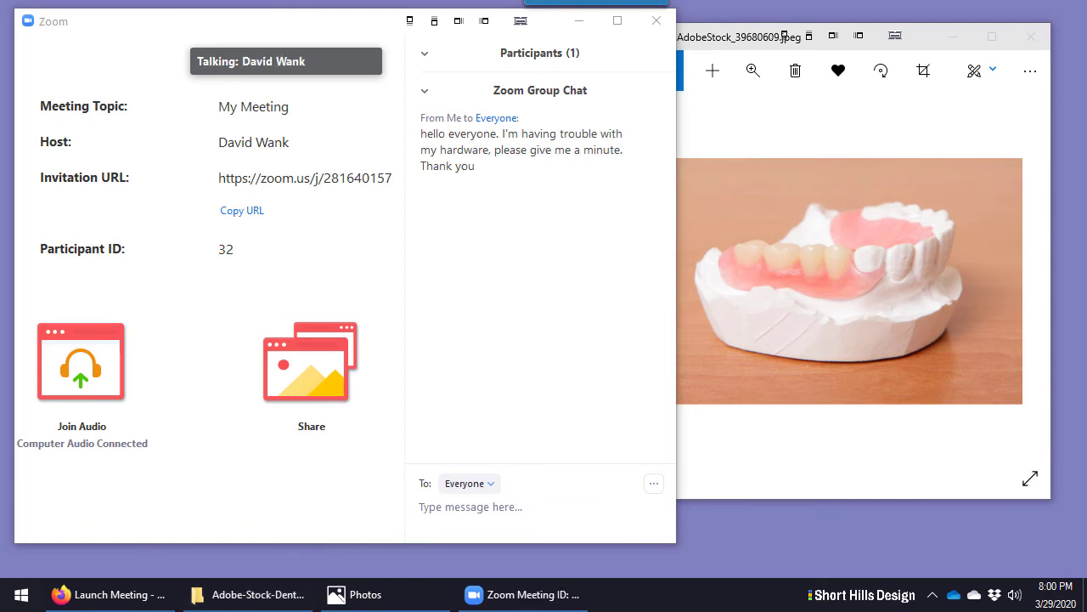
{"action": "left_click", "coordinate": [522, 352]}
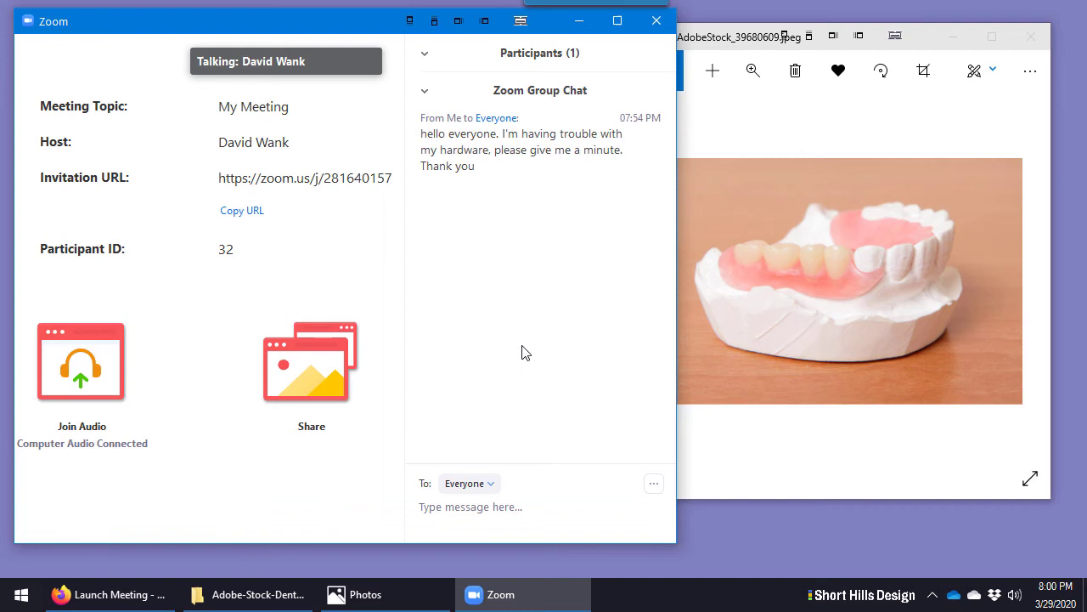
{"action": "left_click", "coordinate": [304, 369]}
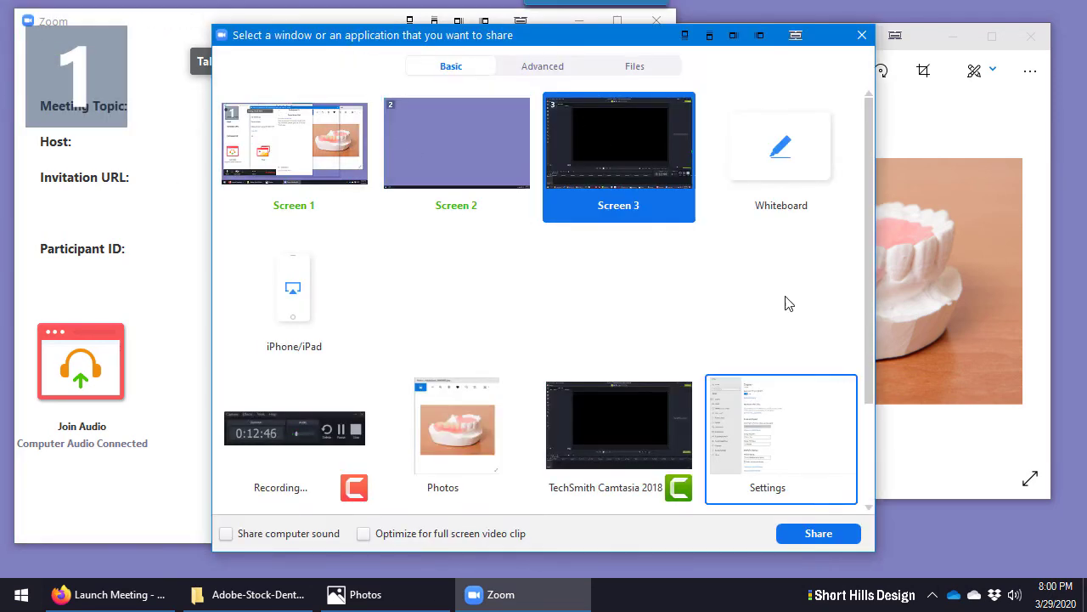
{"action": "left_click", "coordinate": [861, 37]}
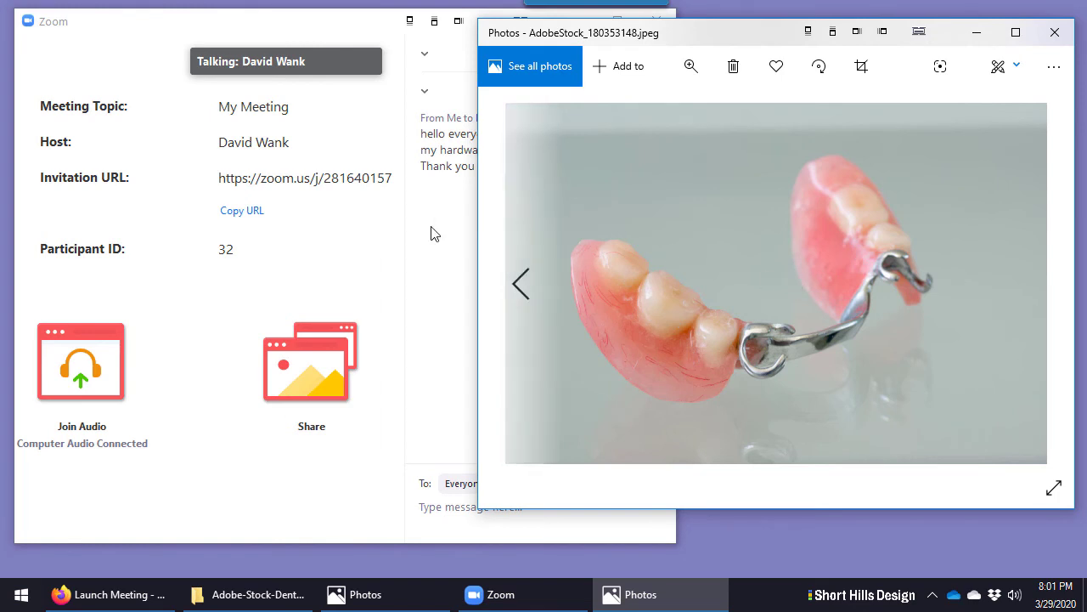
Bring the clasp denture photo forward, then reopen Share and select Screen 1
{"action": "left_click", "coordinate": [358, 240]}
{"action": "left_click", "coordinate": [910, 219]}
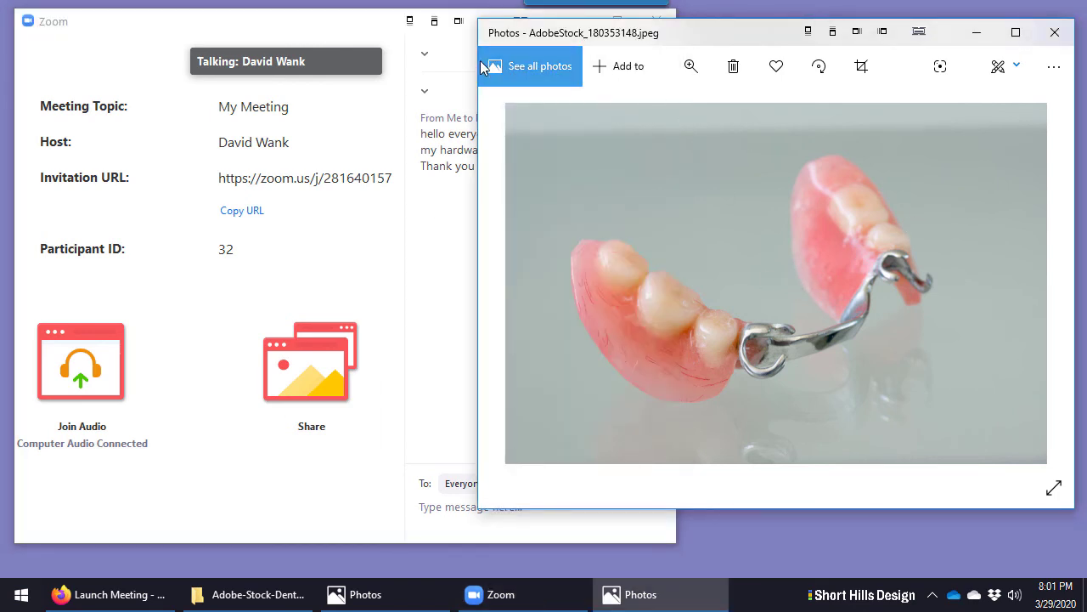
{"action": "left_click", "coordinate": [448, 250]}
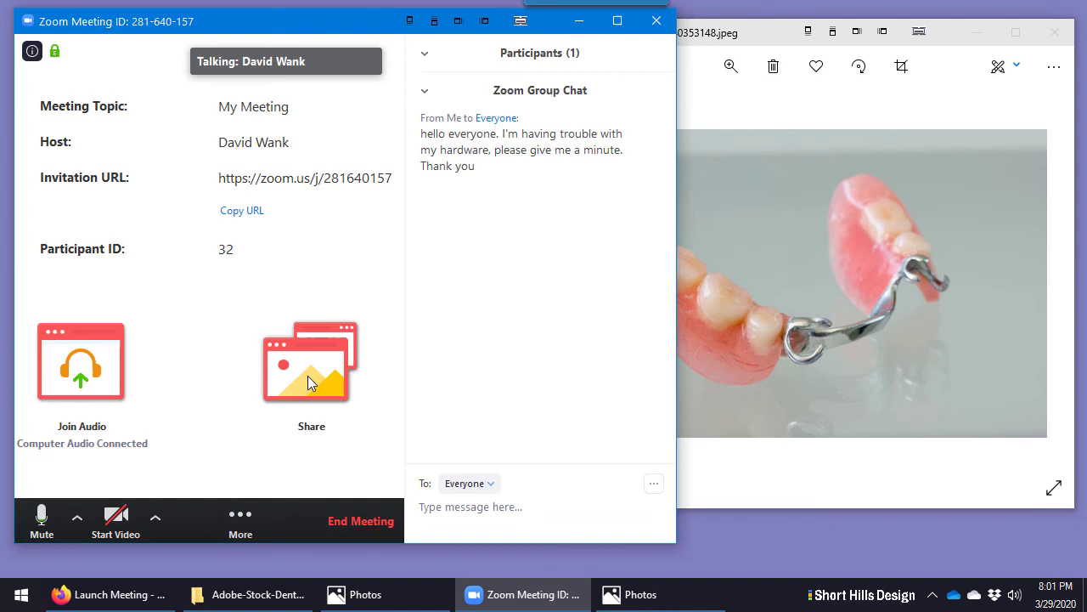
{"action": "left_click", "coordinate": [307, 363]}
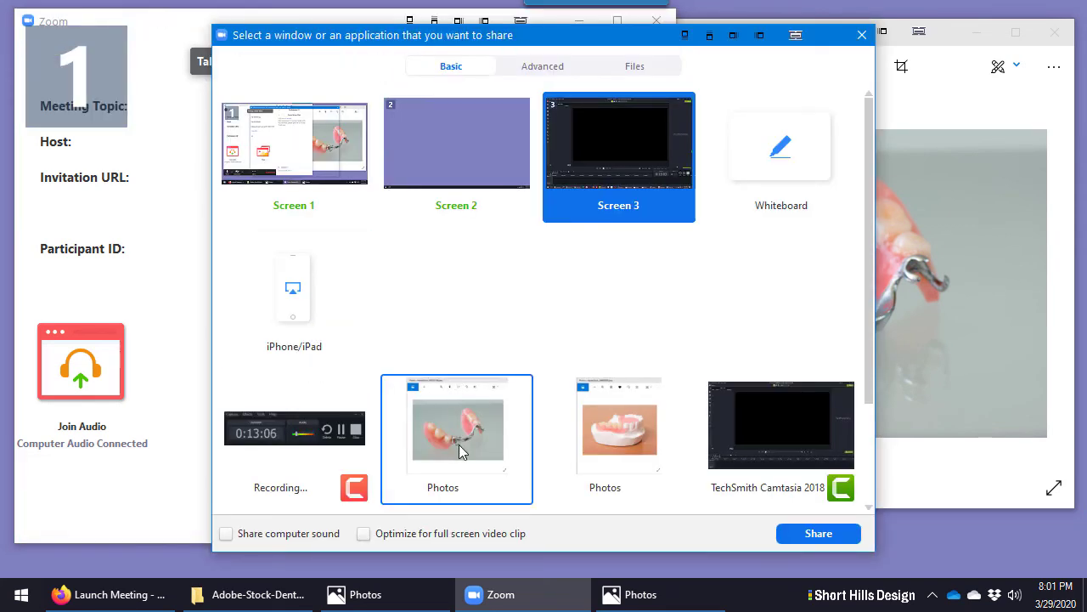
{"action": "left_click", "coordinate": [297, 161]}
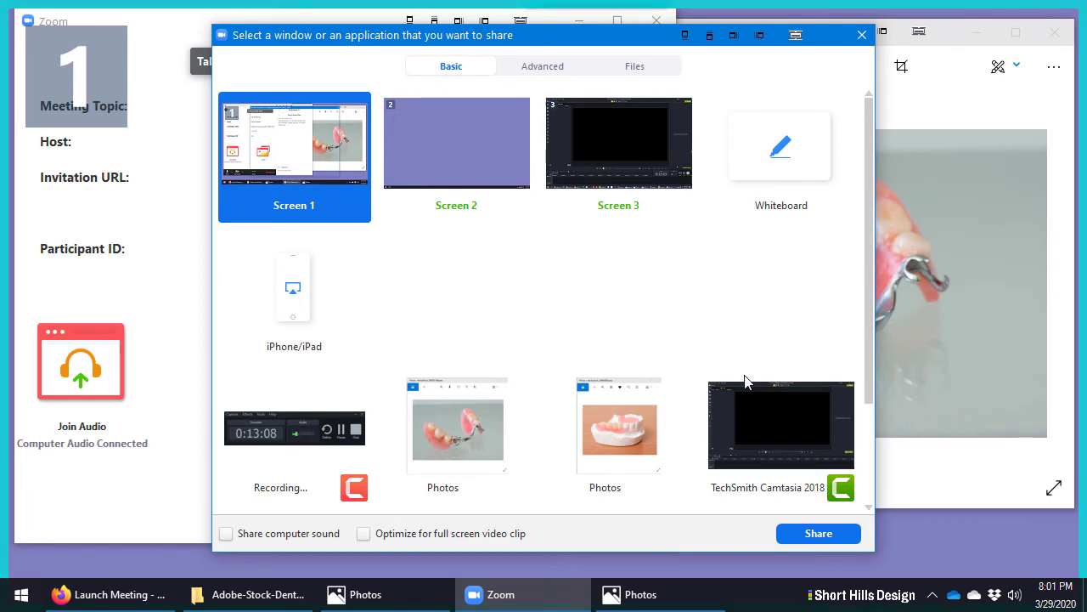
Start sharing Screen 1 and place the two denture photos side by side
{"action": "left_click", "coordinate": [818, 532]}
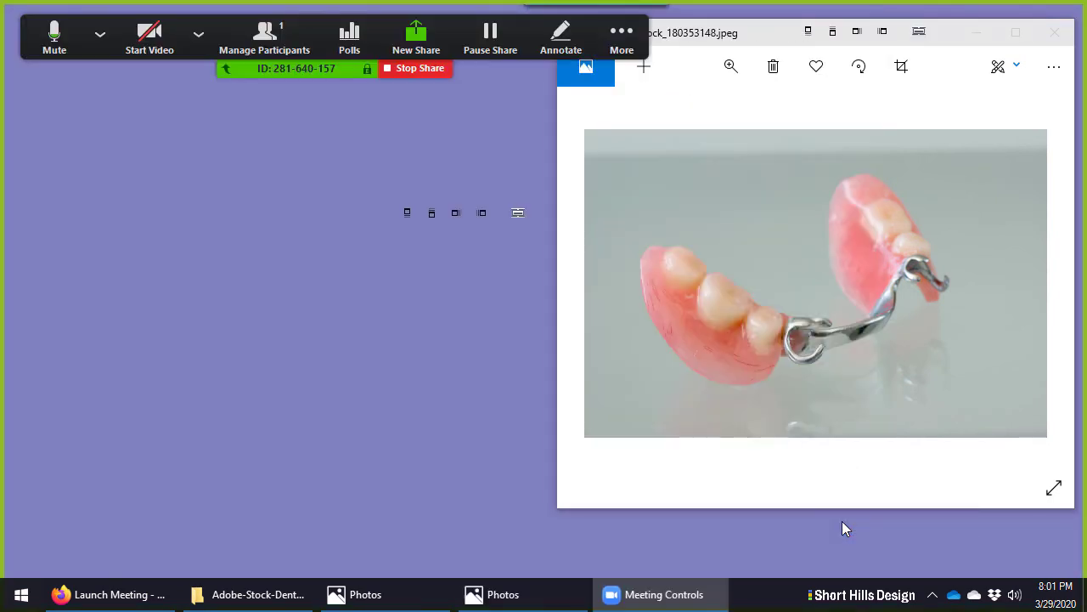
{"action": "left_click", "coordinate": [622, 38]}
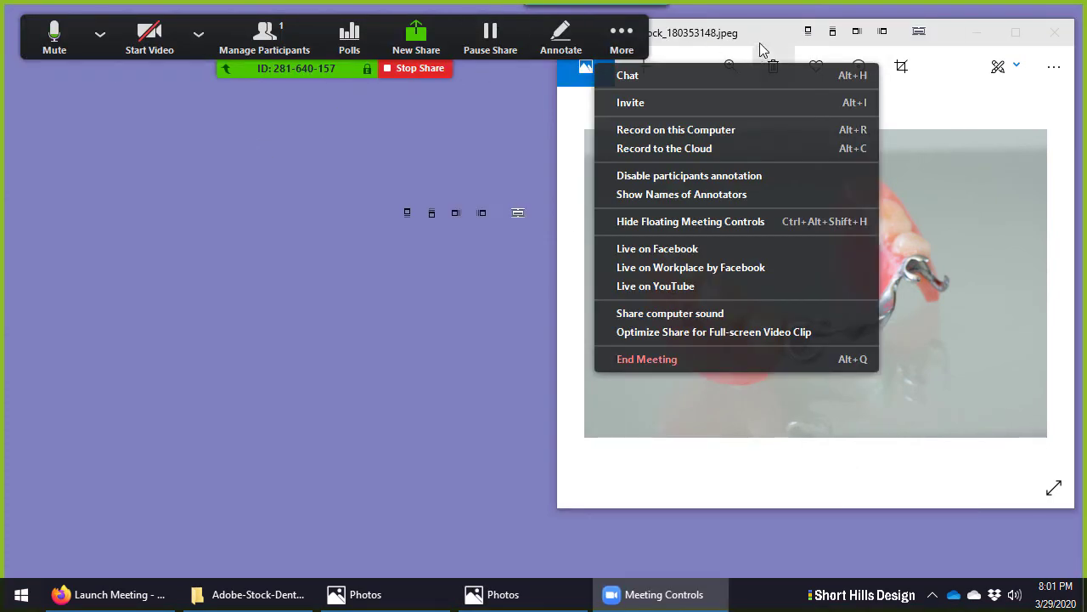
{"action": "left_click_drag", "start_coordinate": [767, 21], "coordinate": [295, 45]}
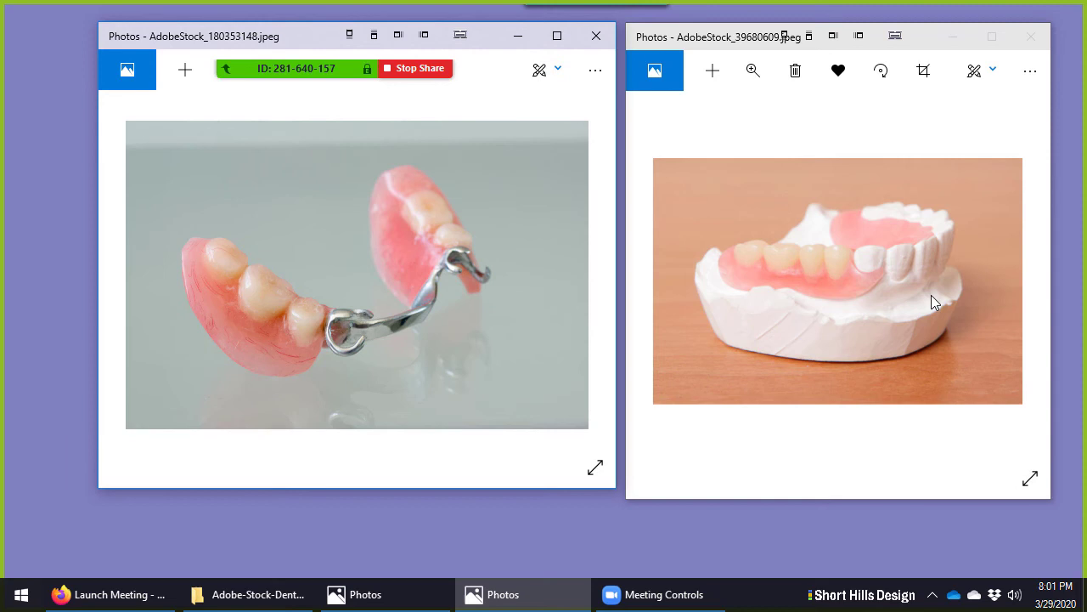
Bring both denture photo windows forward, then stop sharing
{"action": "left_click", "coordinate": [836, 138]}
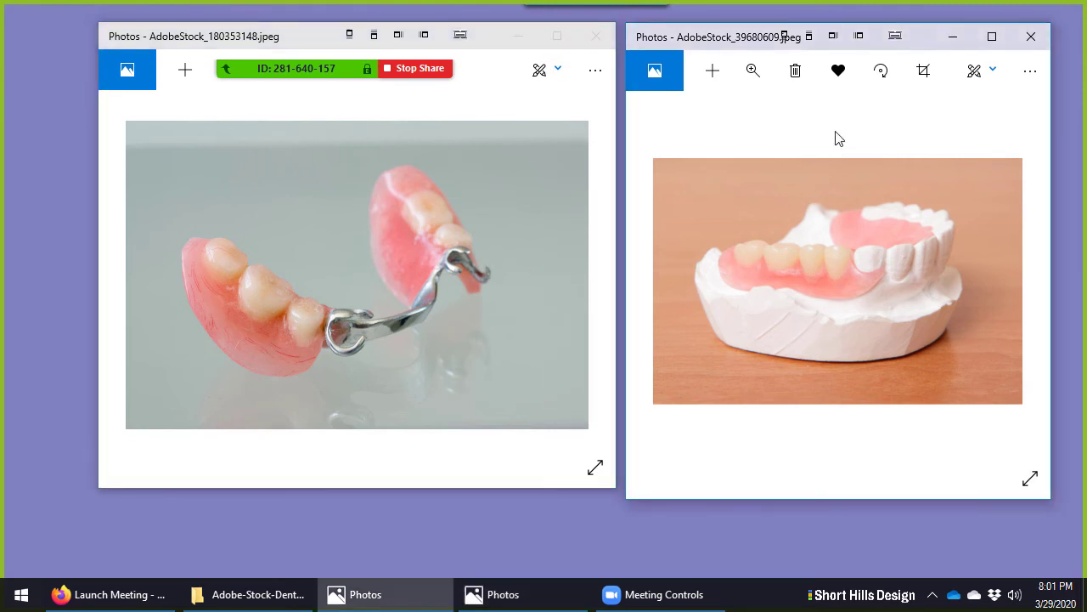
{"action": "left_click", "coordinate": [436, 229]}
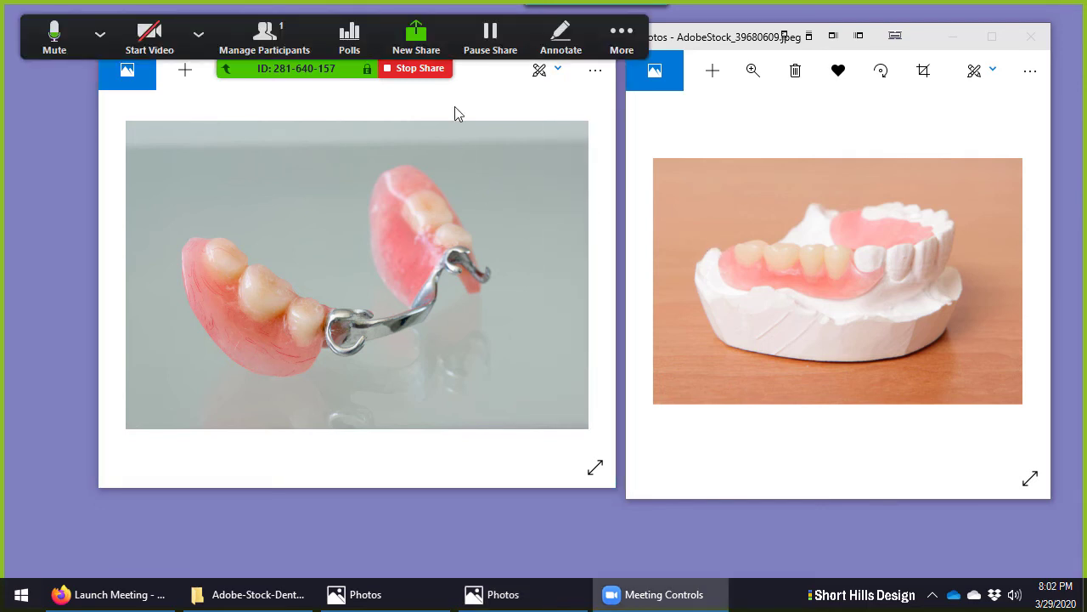
{"action": "left_click", "coordinate": [442, 71]}
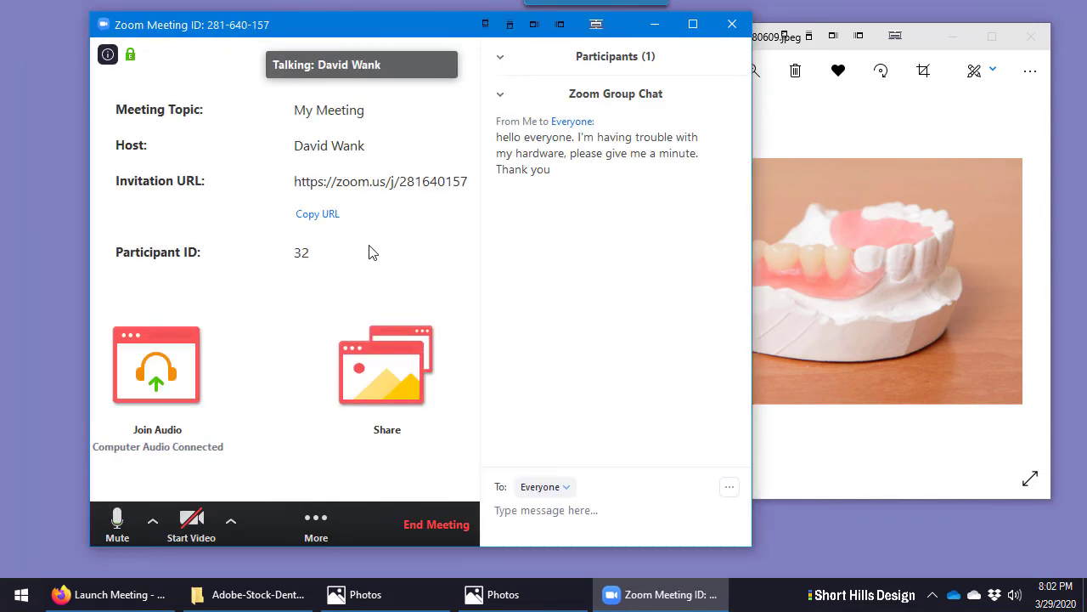
Share Screen 1 again, now showing both denture photos side by side
{"action": "left_click", "coordinate": [315, 535]}
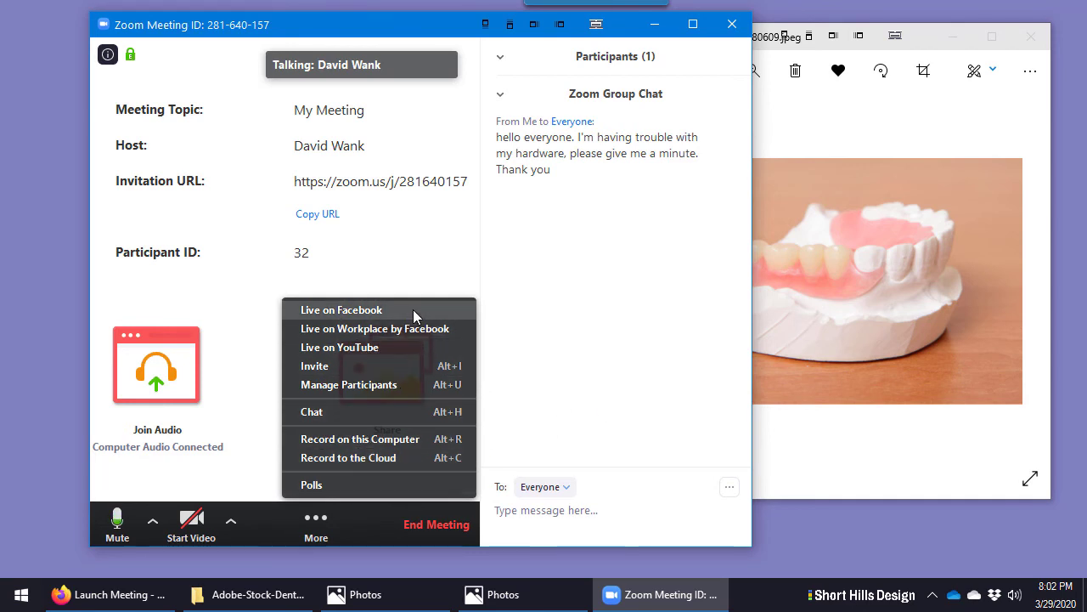
{"action": "left_click", "coordinate": [595, 280]}
{"action": "left_click", "coordinate": [379, 378]}
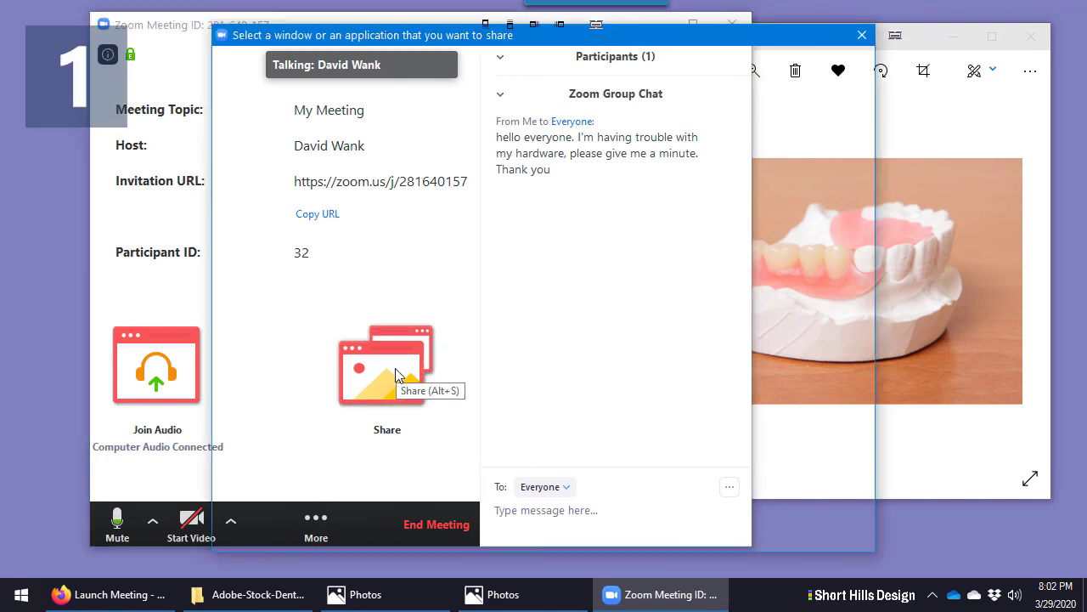
{"action": "left_click", "coordinate": [297, 174]}
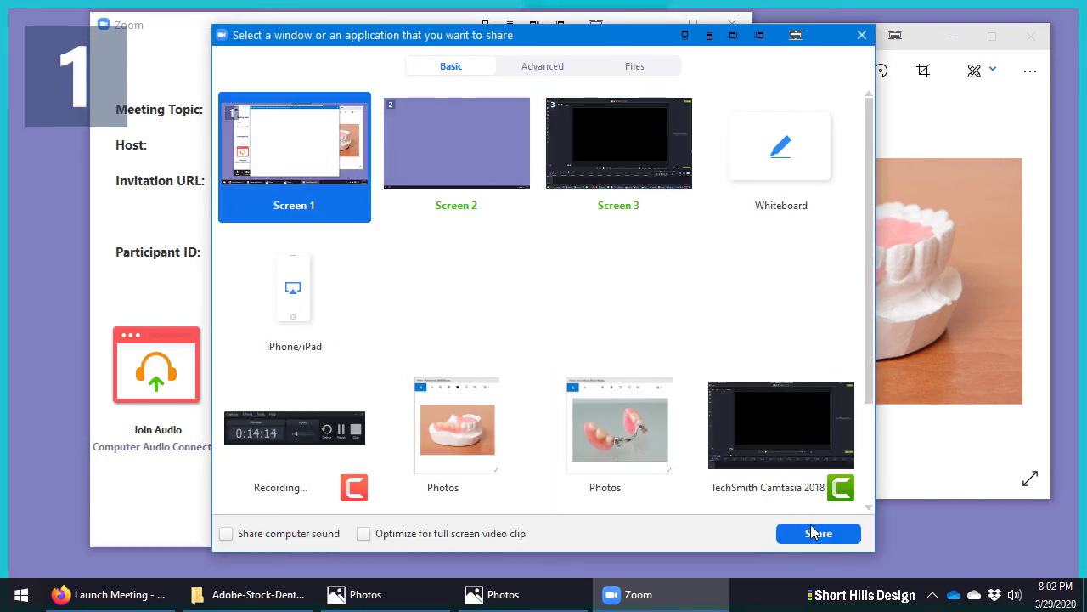
{"action": "left_click", "coordinate": [816, 532]}
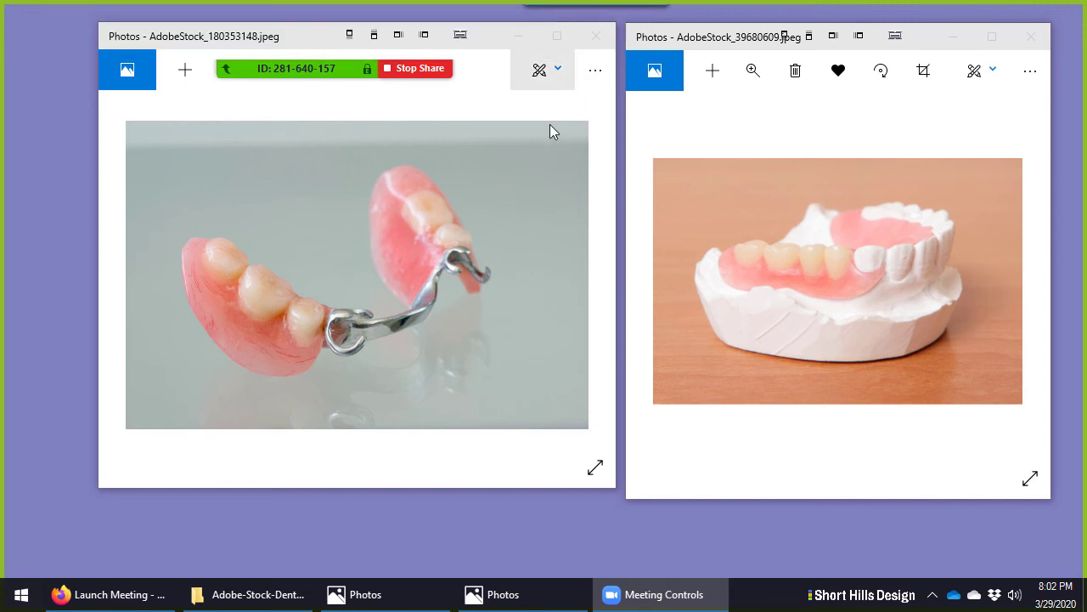
Outline the metal clasp on the shared photo with a blue freehand pen line
{"action": "left_click", "coordinate": [198, 34]}
{"action": "left_click", "coordinate": [318, 107]}
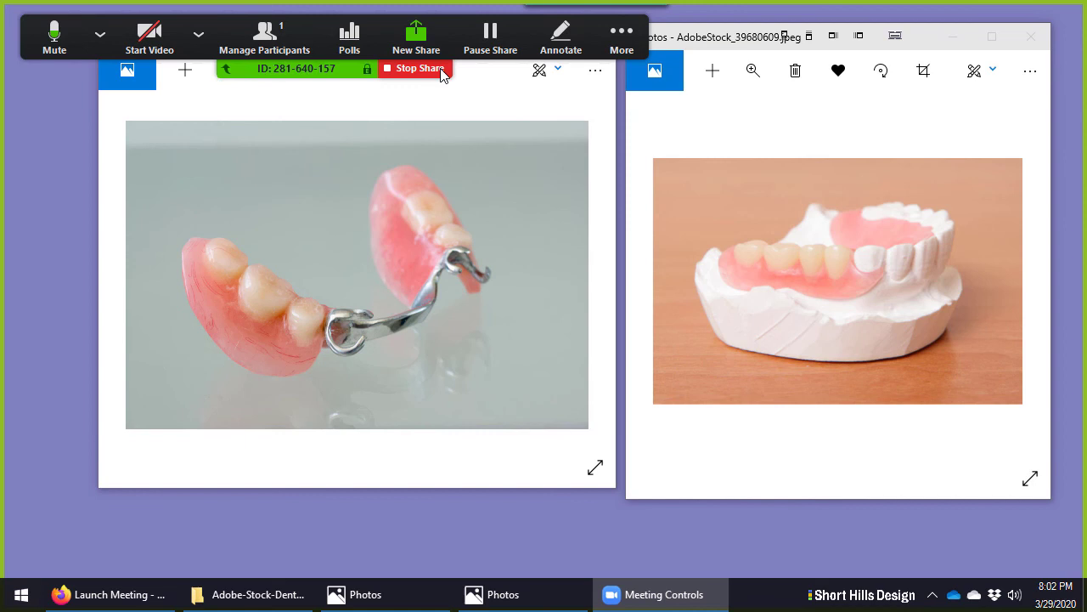
{"action": "left_click", "coordinate": [557, 38]}
{"action": "left_click", "coordinate": [417, 95]}
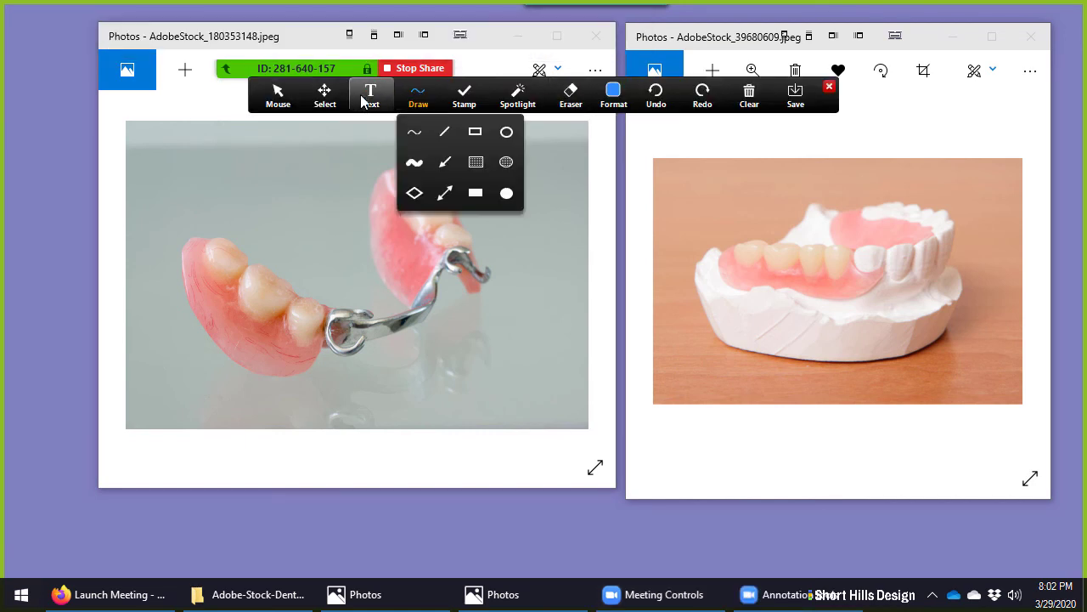
{"action": "left_click", "coordinate": [369, 95]}
{"action": "left_click", "coordinate": [416, 95]}
{"action": "left_click", "coordinate": [412, 202]}
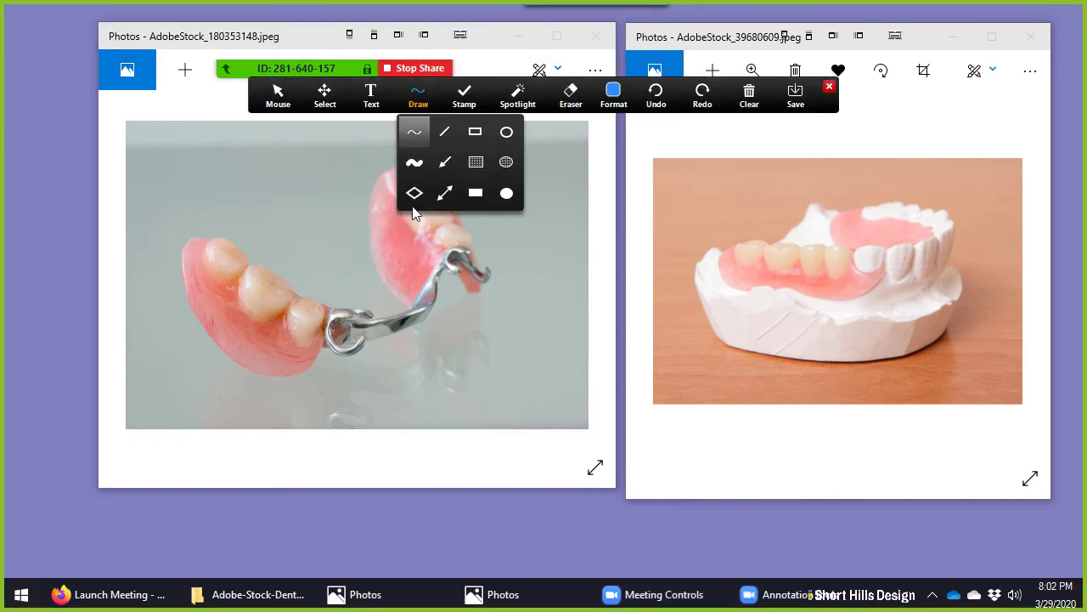
{"action": "mouse_move", "coordinate": [355, 299]}
{"action": "left_mouse_down"}
{"action": "mouse_move", "coordinate": [384, 267]}
{"action": "mouse_move", "coordinate": [463, 265]}
{"action": "mouse_move", "coordinate": [427, 350]}
{"action": "mouse_move", "coordinate": [363, 340]}
{"action": "mouse_move", "coordinate": [355, 290]}
{"action": "left_mouse_up"}
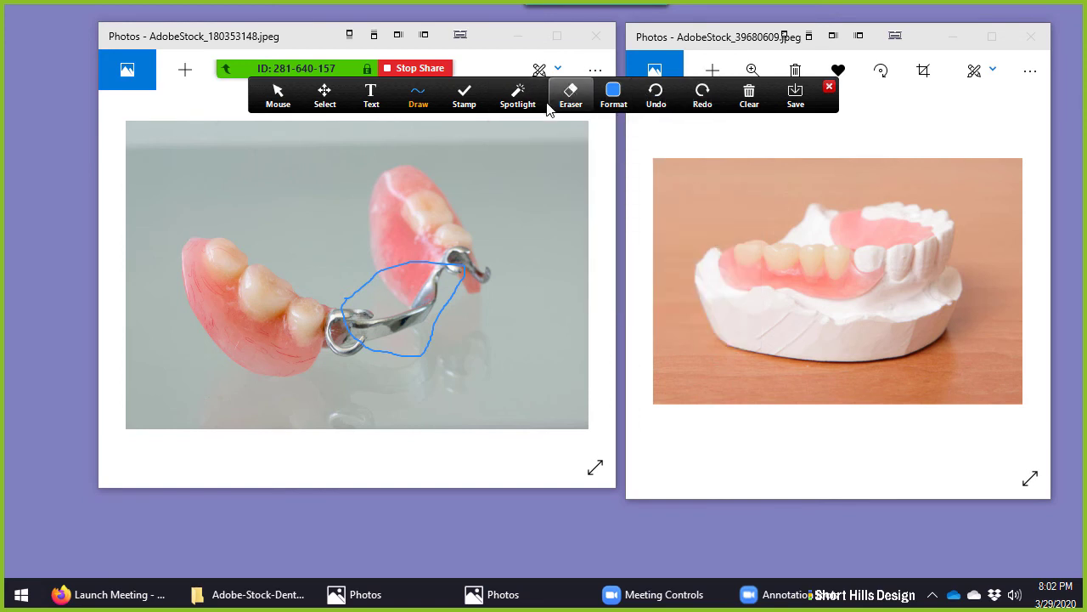
Stamp a blue arrow near the clasp using the arrow stamp
{"action": "mouse_move", "coordinate": [501, 101]}
{"action": "mouse_move", "coordinate": [464, 95]}
{"action": "left_click", "coordinate": [462, 131]}
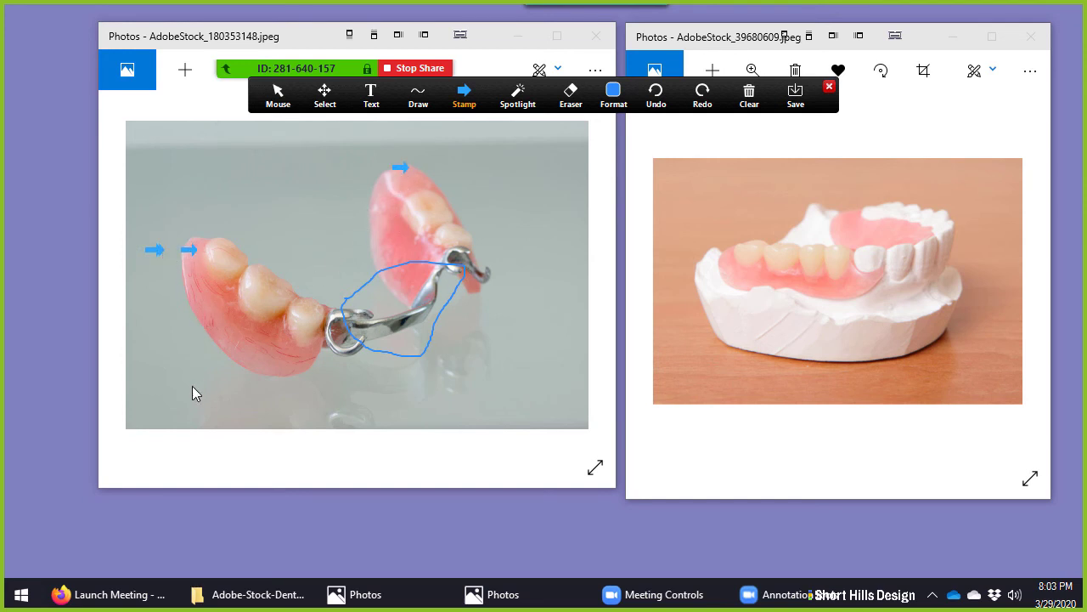
{"action": "left_click", "coordinate": [324, 342]}
Close the annotation tools without clearing drawings and stop screen sharing
{"action": "left_click", "coordinate": [762, 100]}
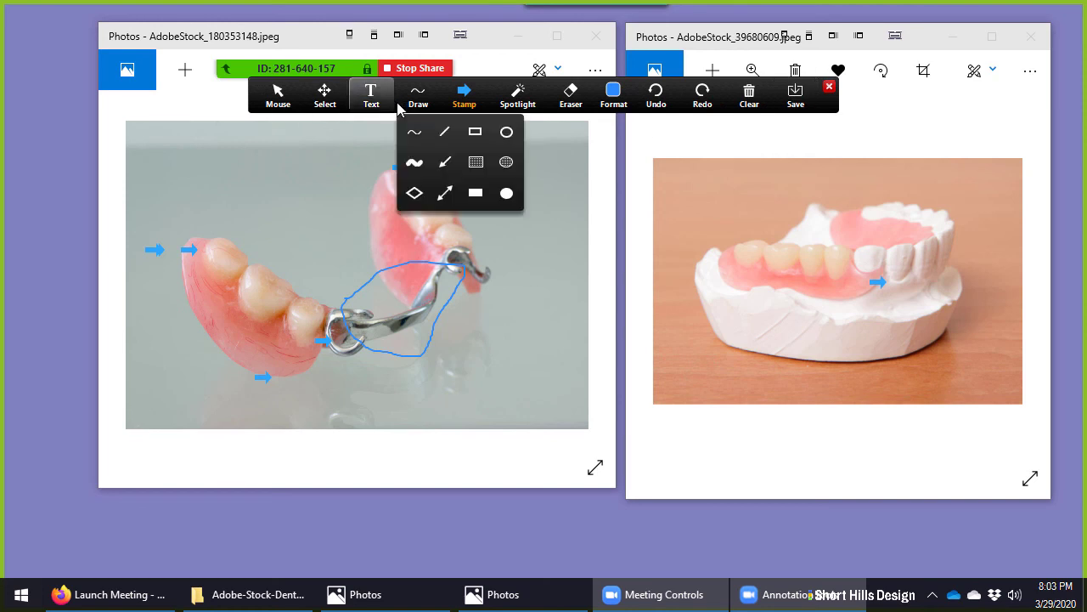
{"action": "left_click", "coordinate": [749, 96]}
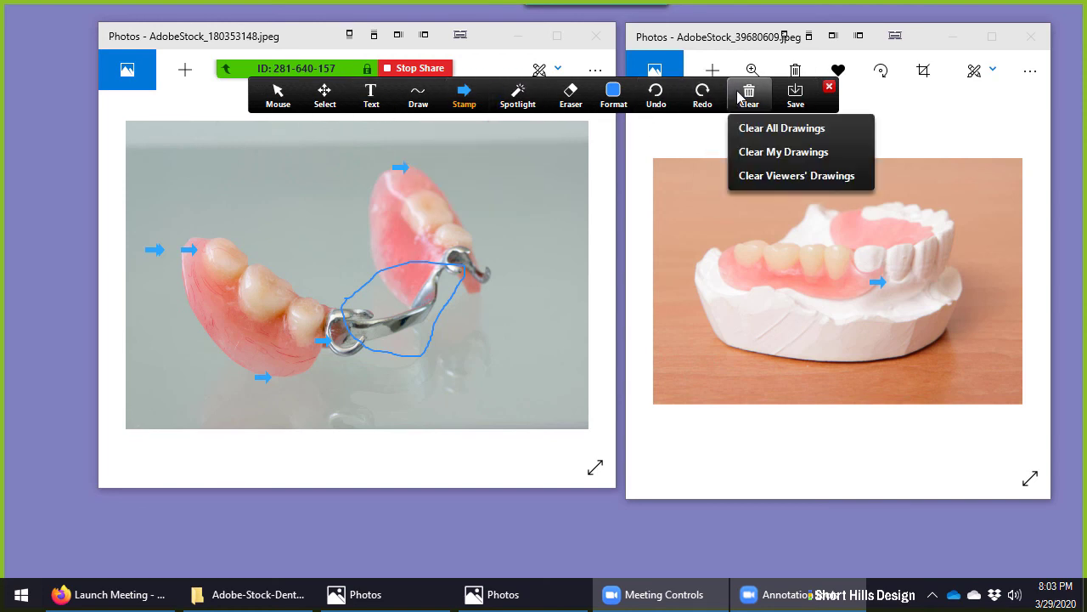
{"action": "left_click", "coordinate": [829, 87]}
{"action": "left_click", "coordinate": [428, 69]}
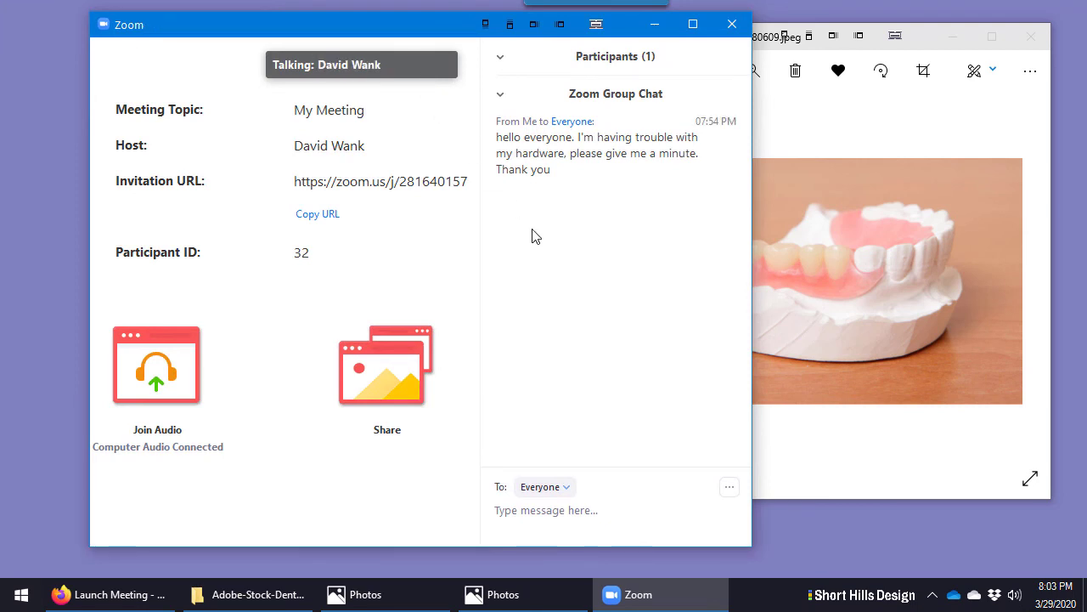
Minimize both Photos windows and reposition the Zoom meeting window alone on the desktop
{"action": "mouse_move", "coordinate": [399, 243]}
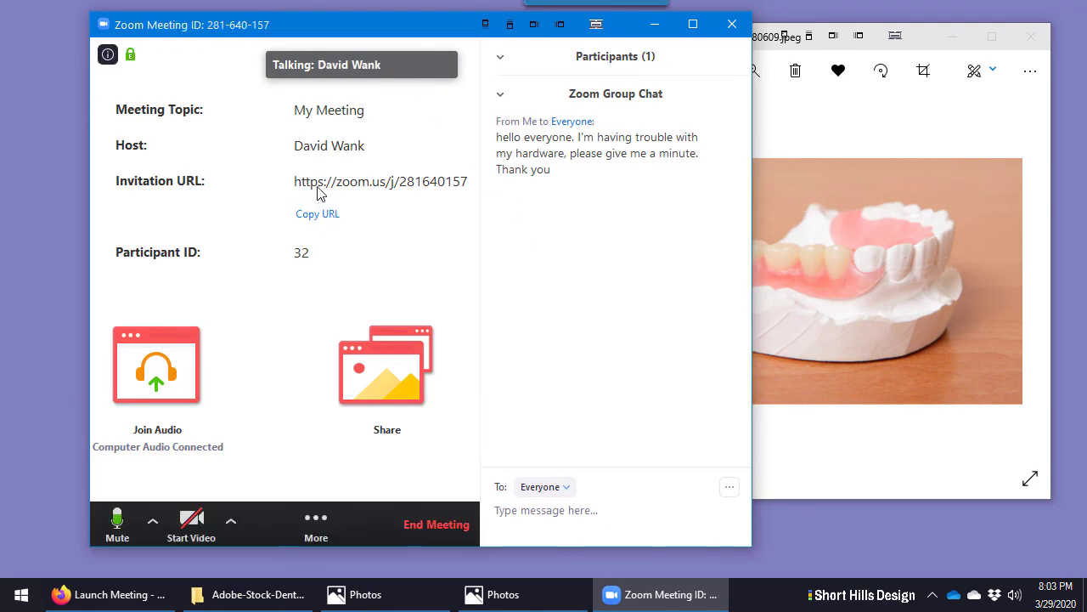
{"action": "left_click", "coordinate": [887, 121]}
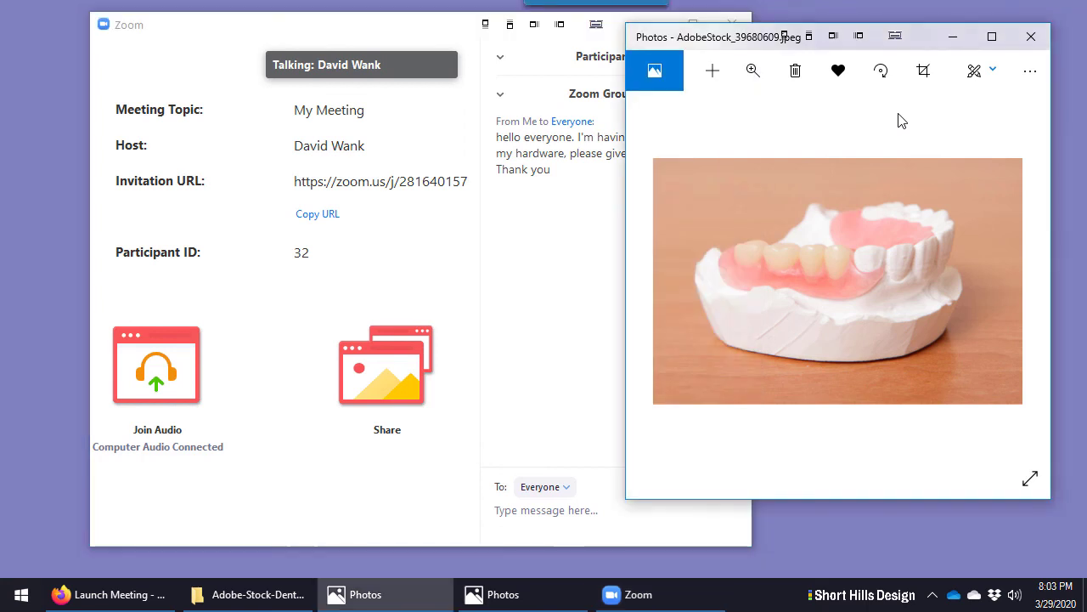
{"action": "left_click", "coordinate": [961, 39]}
{"action": "left_click_drag", "start_coordinate": [439, 36], "coordinate": [376, 27]}
{"action": "left_click", "coordinate": [519, 31]}
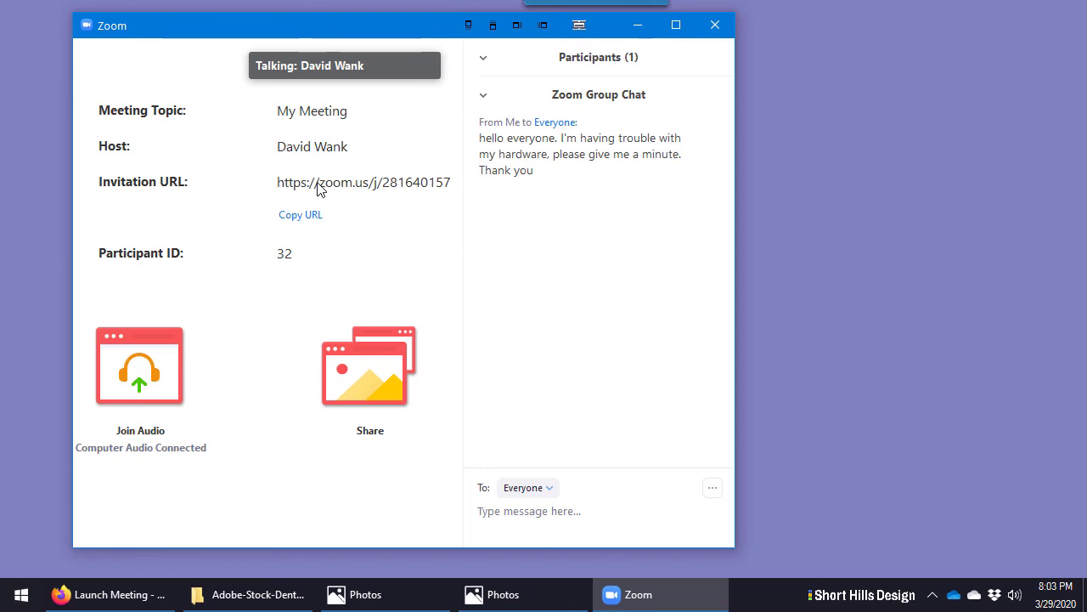
{"action": "mouse_move", "coordinate": [348, 143]}
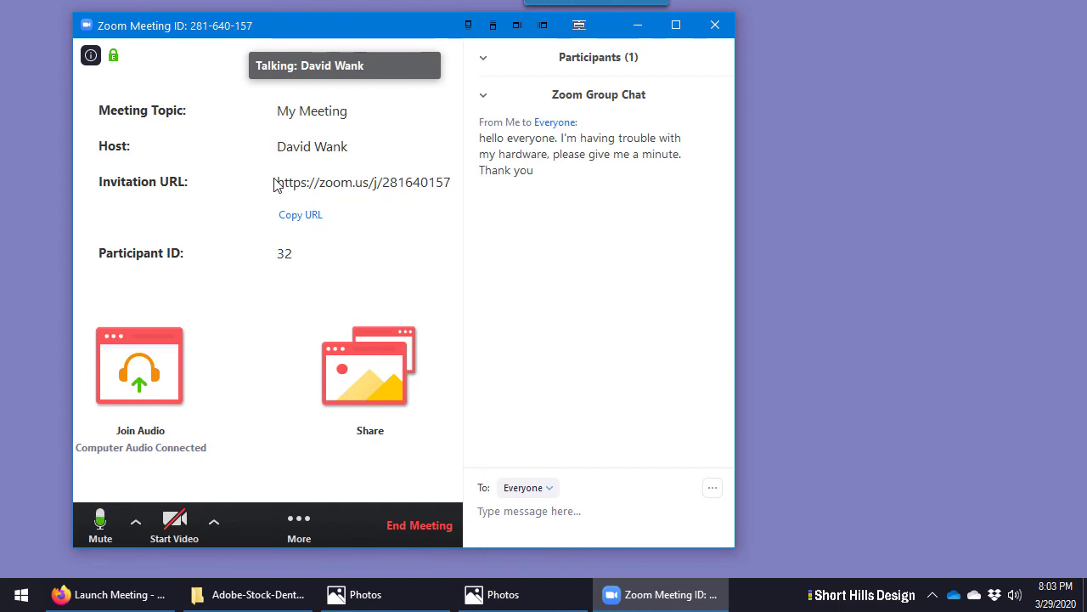
{"action": "mouse_move", "coordinate": [444, 218]}
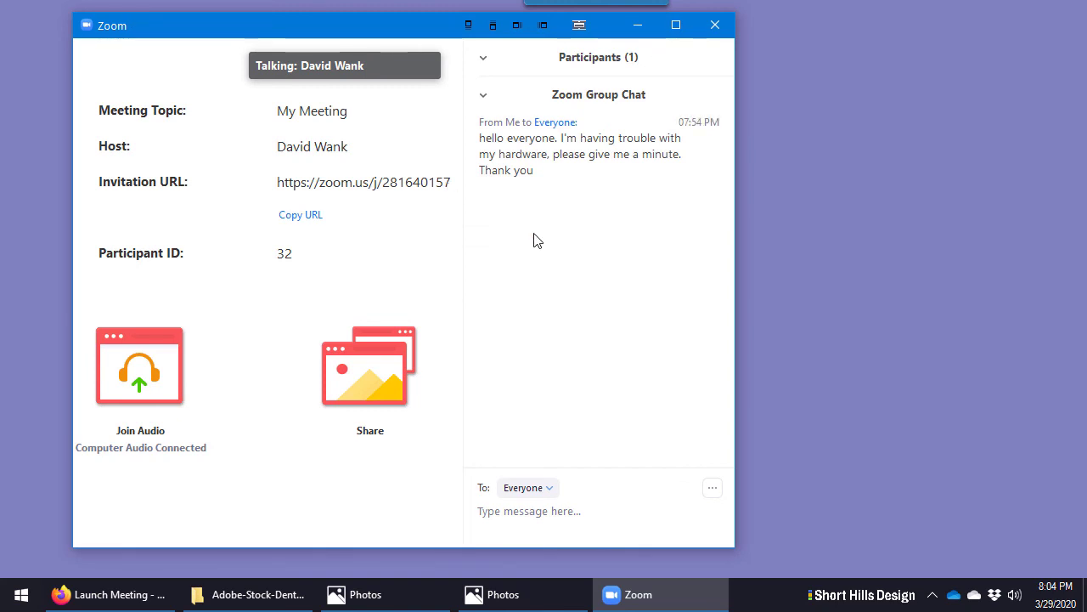
{"action": "mouse_move", "coordinate": [270, 202]}
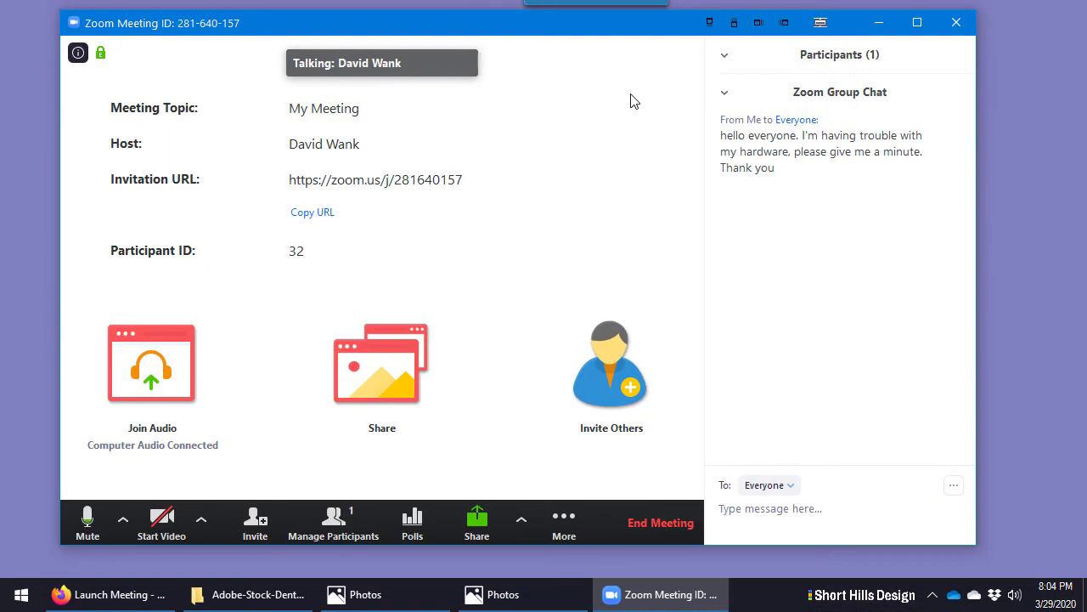
End the meeting for all participants via End Meeting for All
{"action": "left_click", "coordinate": [655, 526]}
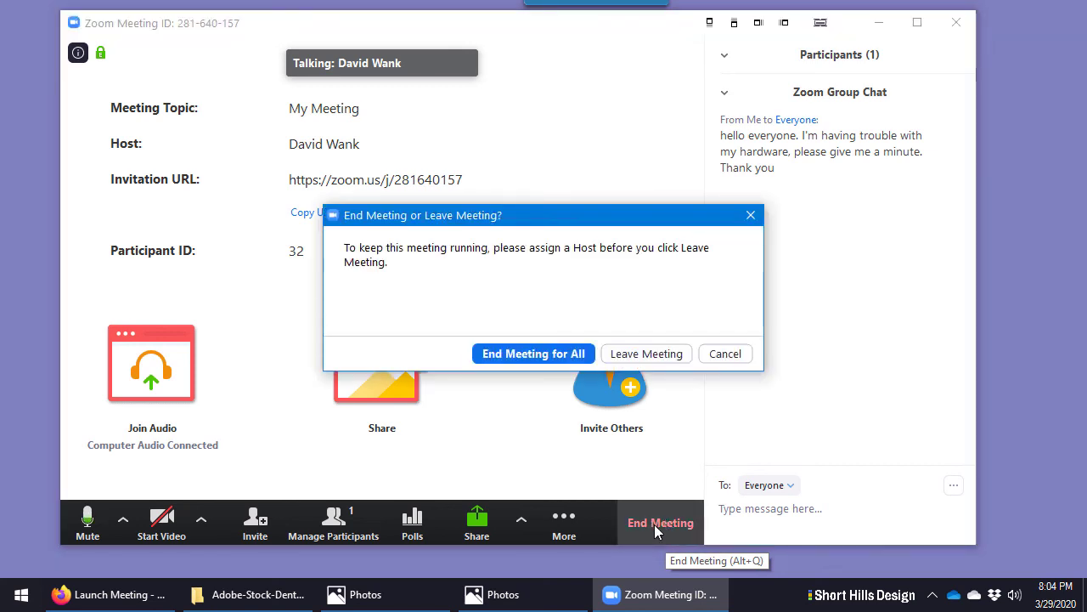
{"action": "left_click", "coordinate": [667, 354]}
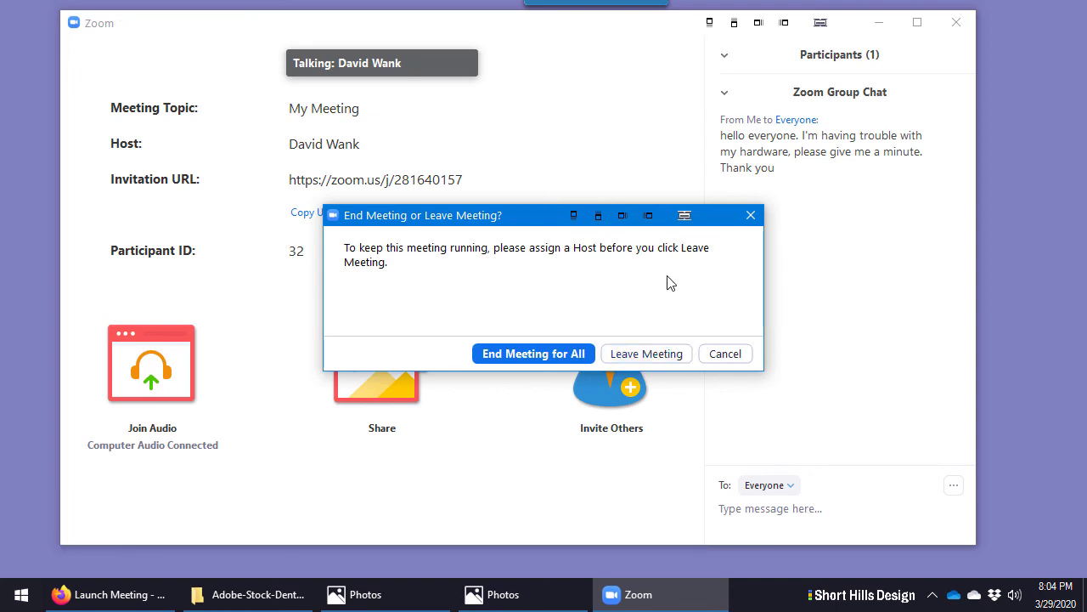
{"action": "left_click", "coordinate": [519, 355]}
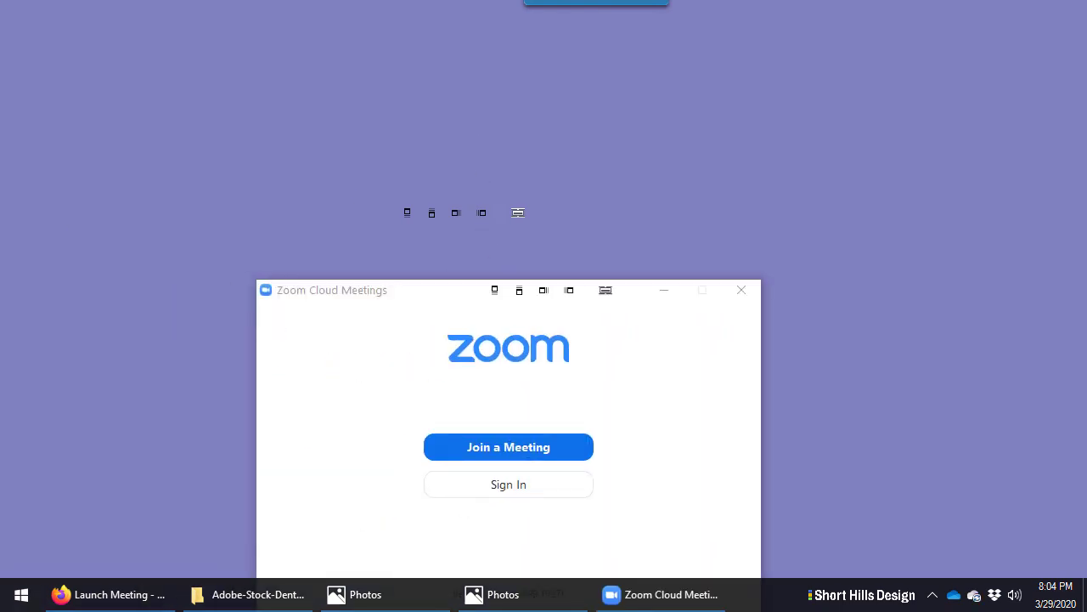
Minimize File Explorer and centre the Zoom Cloud Meetings start window on the desktop
{"action": "left_click_drag", "start_coordinate": [329, 289], "coordinate": [292, 235]}
{"action": "left_click_drag", "start_coordinate": [268, 181], "coordinate": [238, 173]}
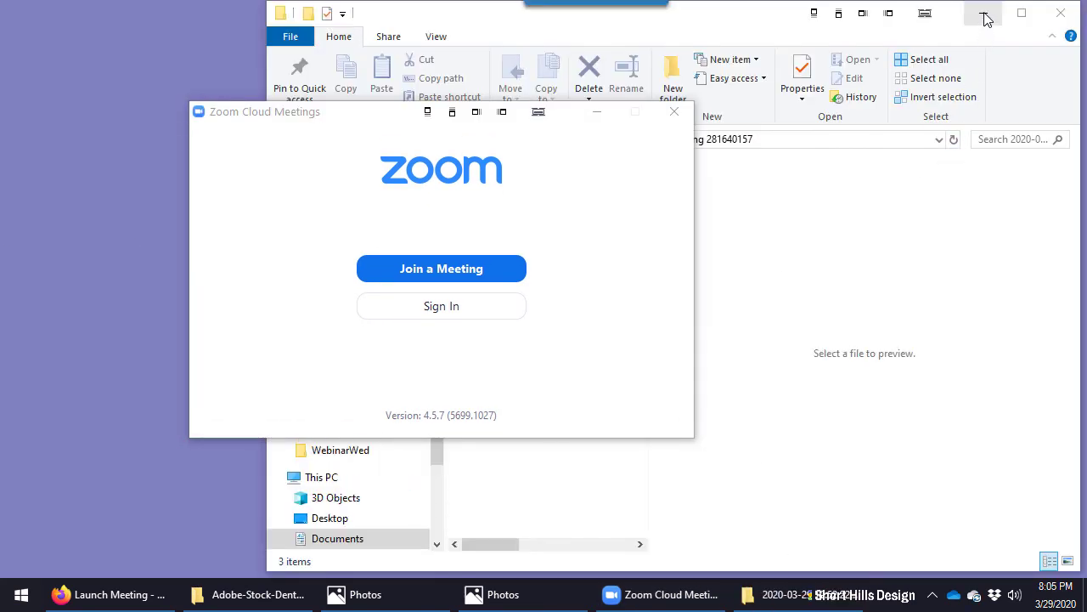
{"action": "left_click", "coordinate": [983, 13]}
{"action": "left_click_drag", "start_coordinate": [272, 117], "coordinate": [495, 139]}
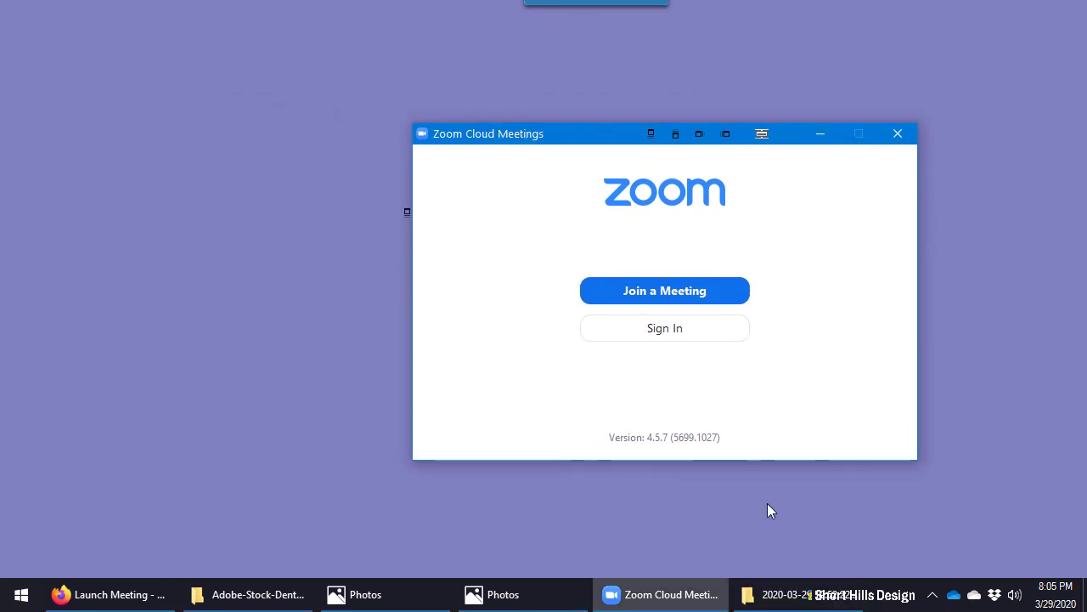
{"action": "mouse_move", "coordinate": [799, 594]}
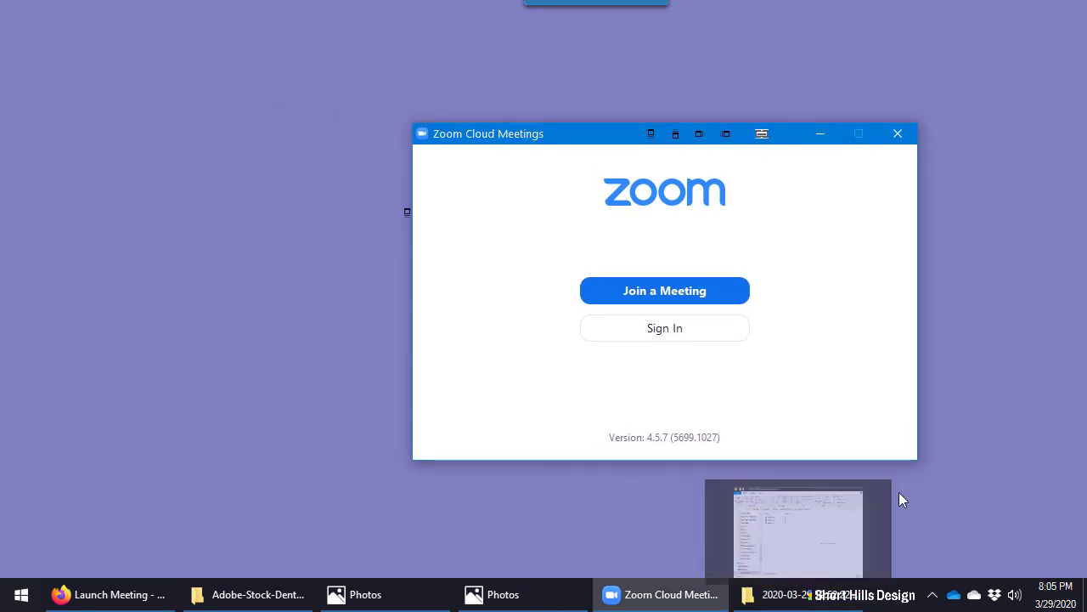
{"action": "left_click", "coordinate": [902, 496]}
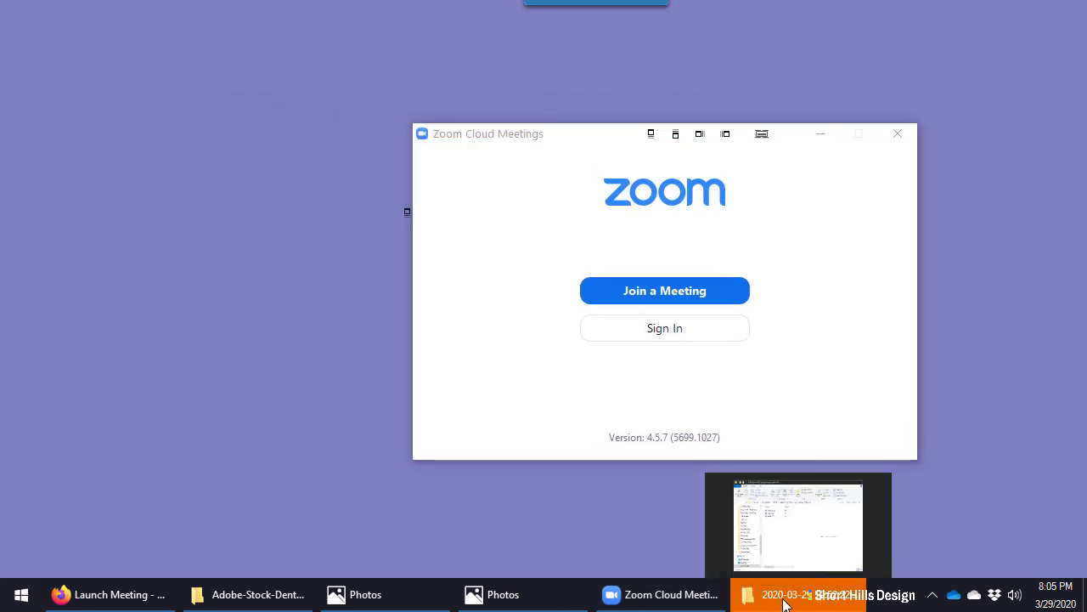
{"action": "left_click", "coordinate": [822, 416]}
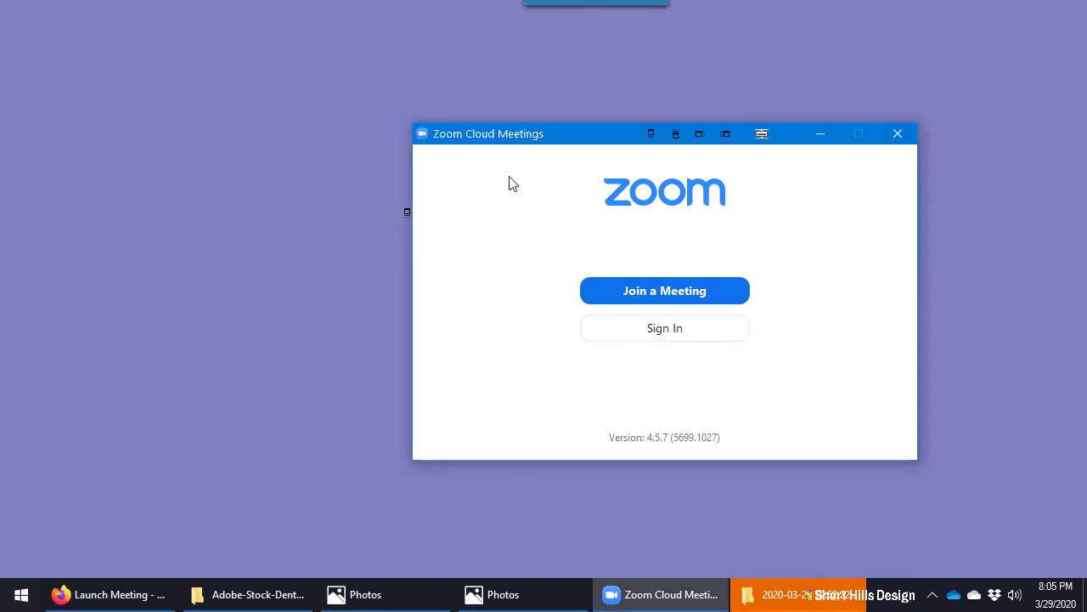
{"action": "left_click_drag", "start_coordinate": [561, 135], "coordinate": [429, 137]}
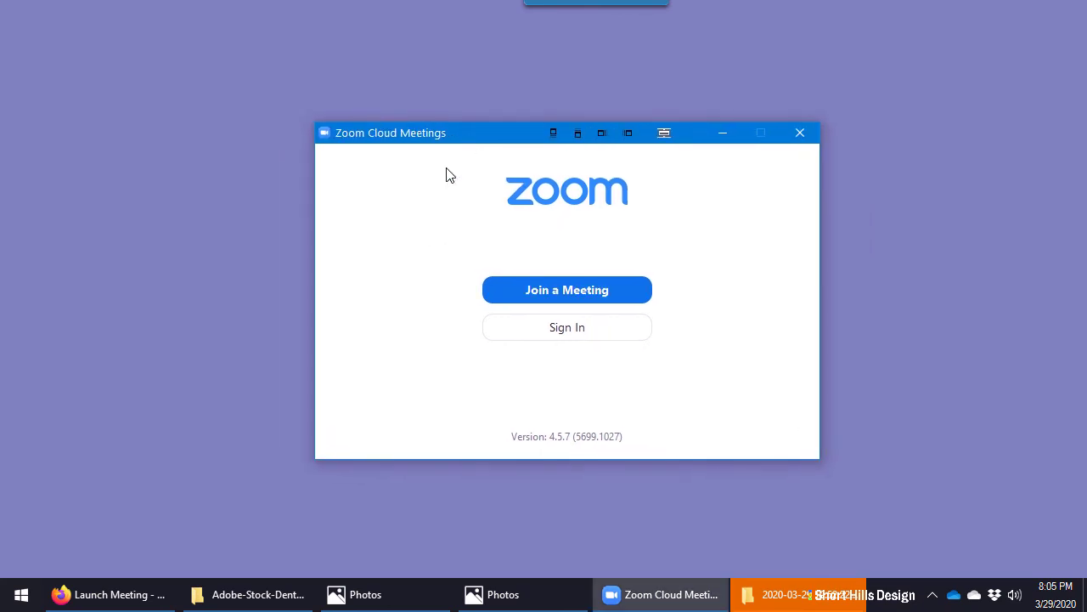